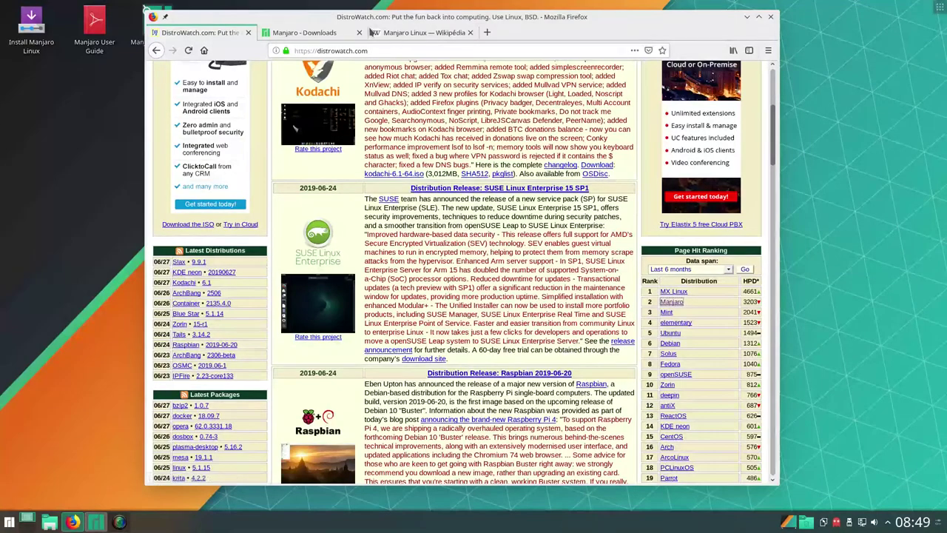
Open the KDE edition page from the Manjaro Downloads tab and scroll to the GPG verification diagram
left_click(314, 32)
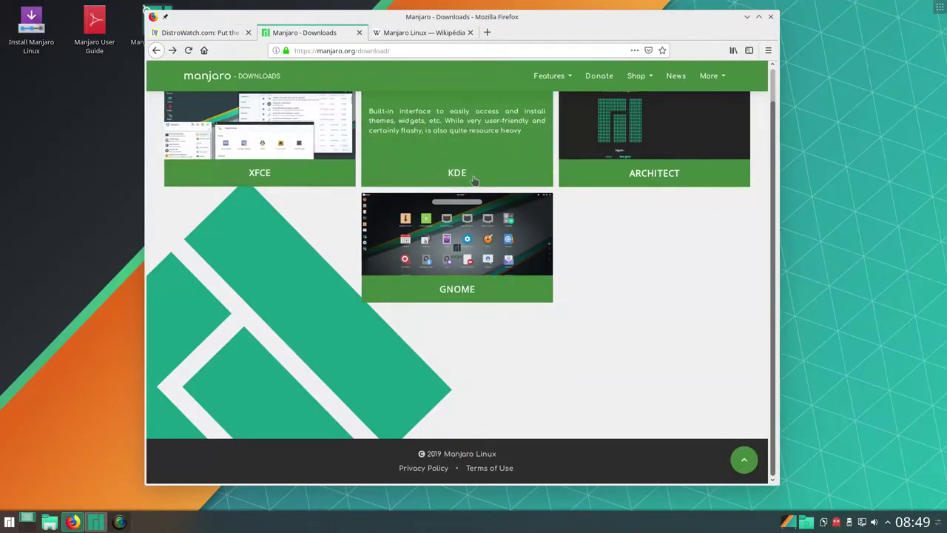
scroll(622, 333, "up", 1)
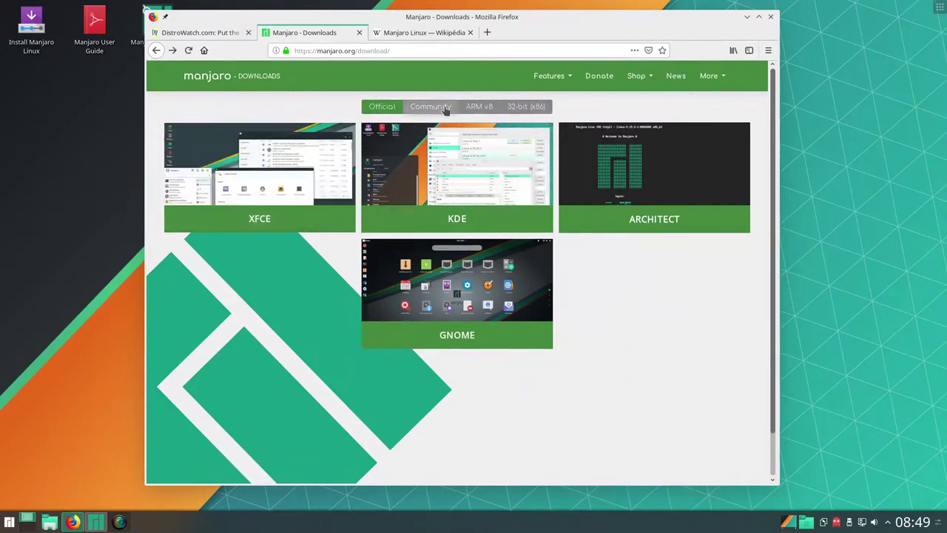
left_click(482, 197)
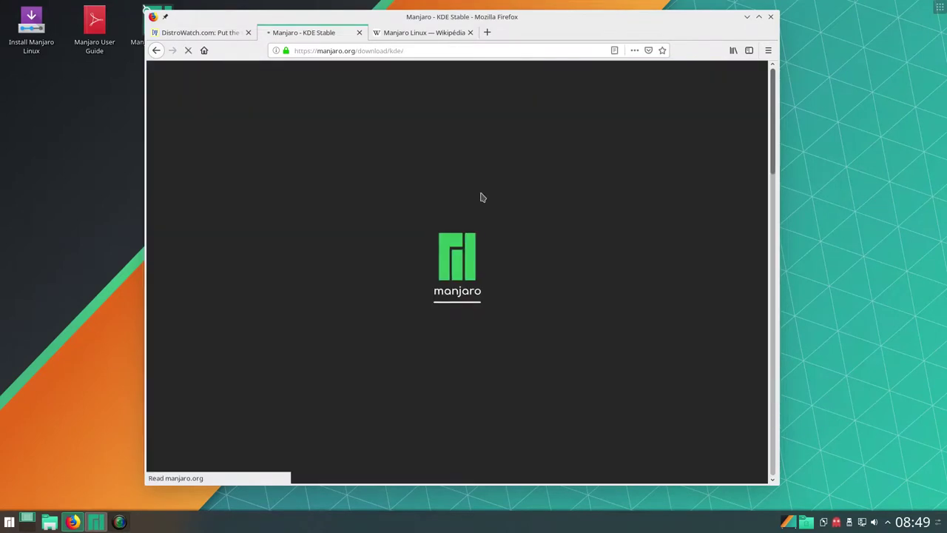
scroll(420, 285, "down", 5)
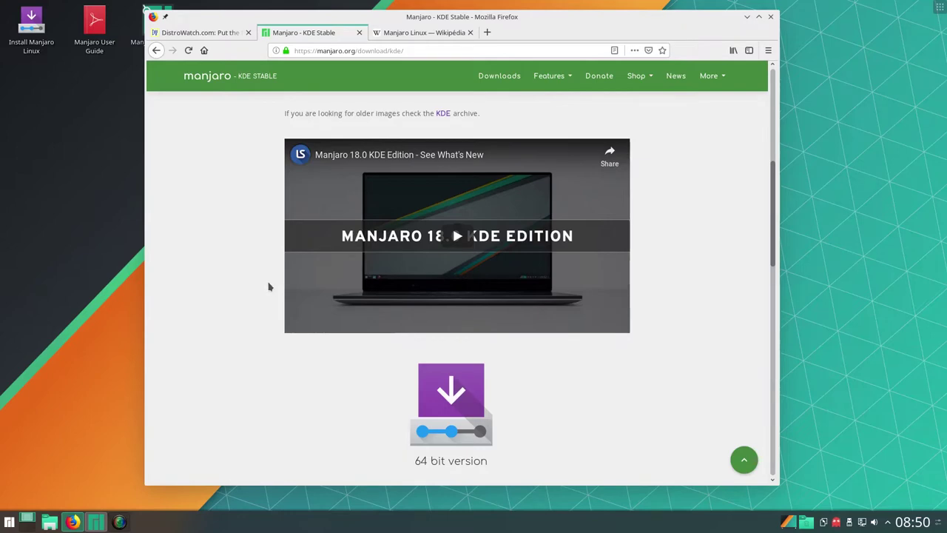
scroll(433, 311, "down", 2)
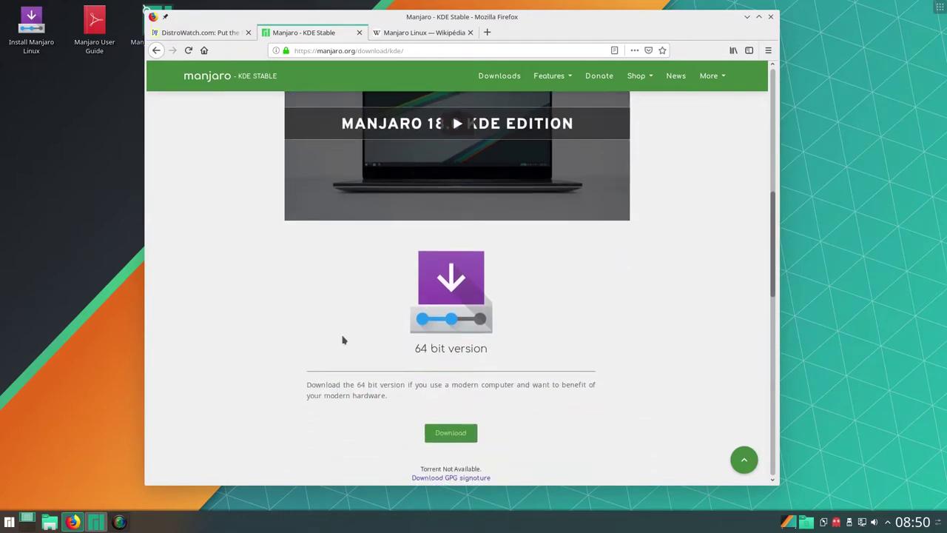
scroll(239, 313, "down", 5)
scroll(239, 315, "down", 7)
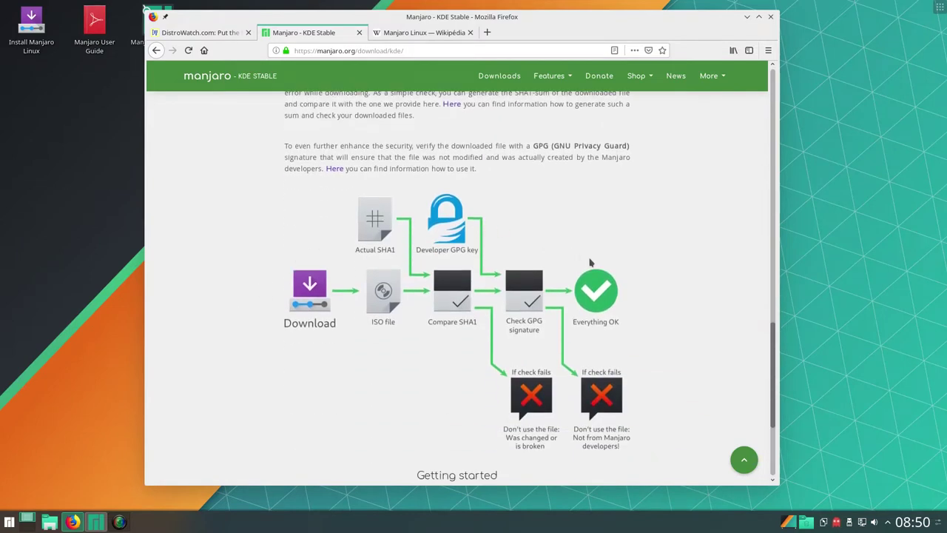
scroll(319, 332, "down", 4)
scroll(370, 281, "up", 4)
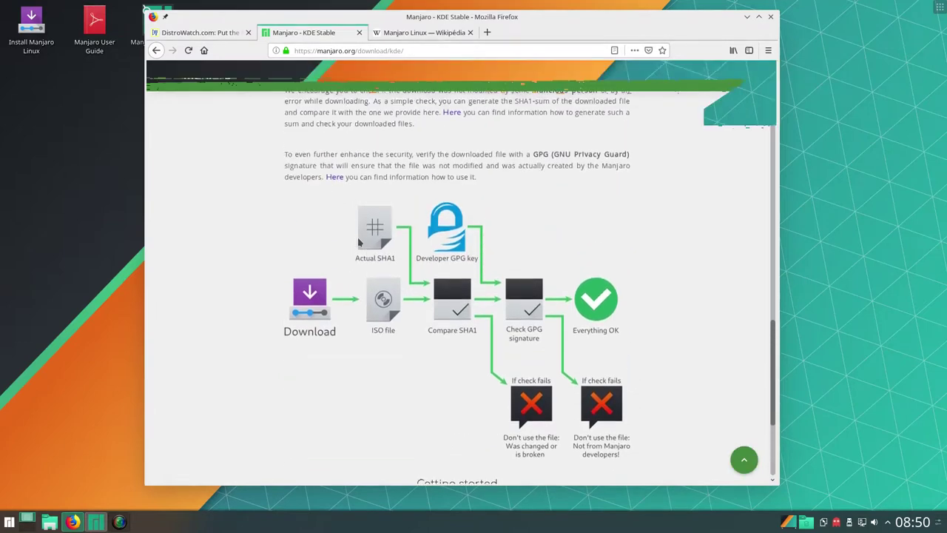
scroll(360, 242, "up", 5)
Scroll through the Manjaro Linux Wikipedia article, then minimize Firefox and close Manjaro Hello
left_click(422, 32)
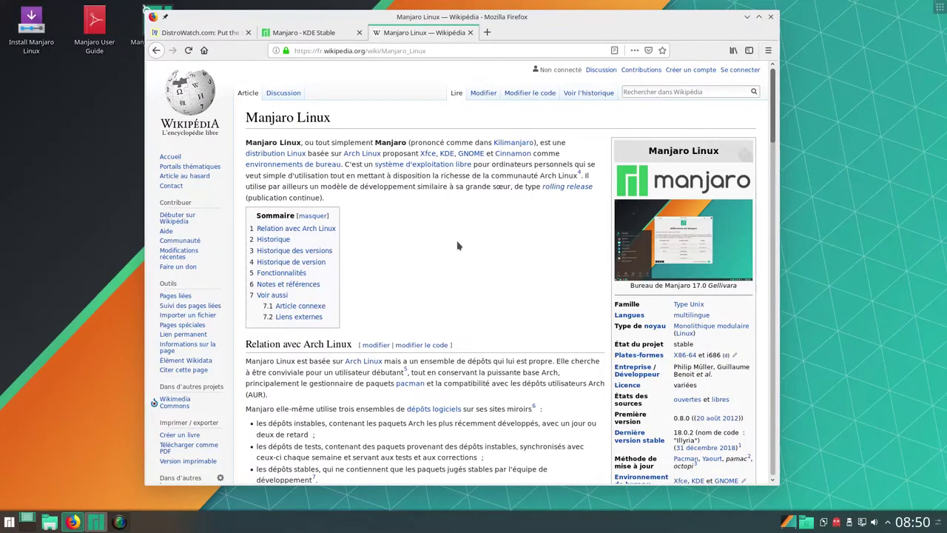
scroll(457, 245, "down", 1)
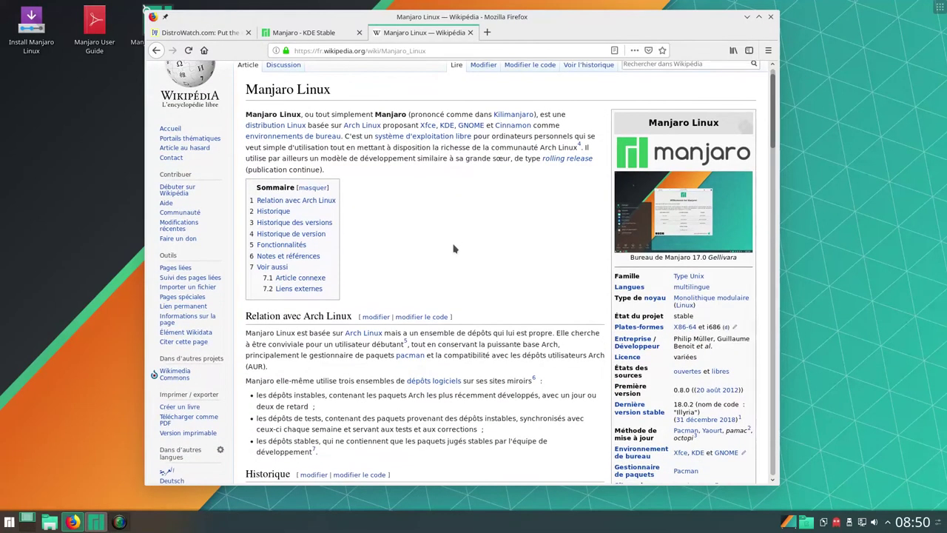
scroll(454, 249, "down", 5)
scroll(518, 99, "up", 6)
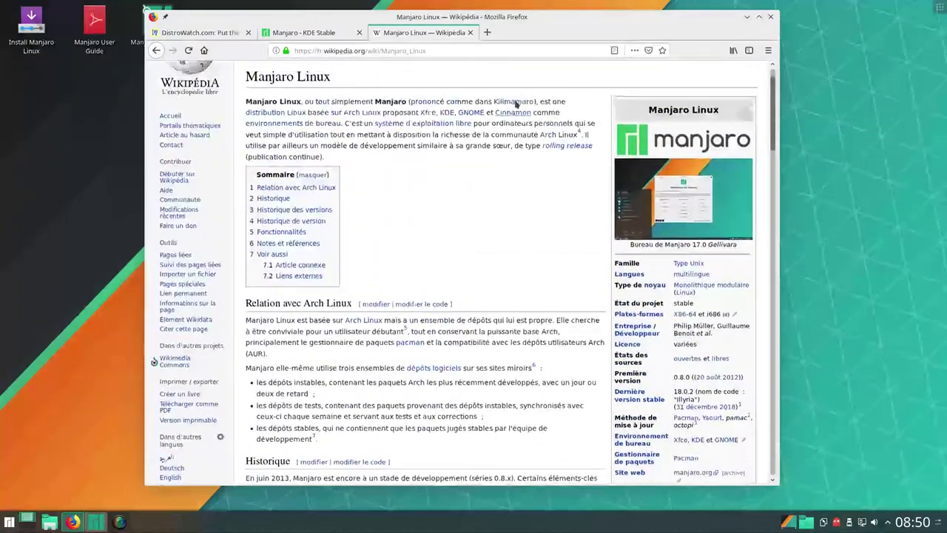
left_click(746, 16)
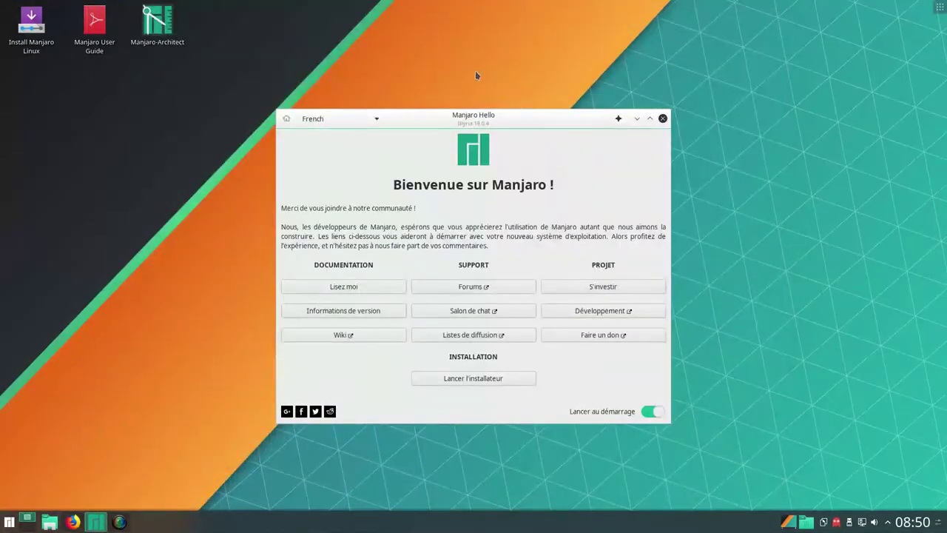
left_click(663, 119)
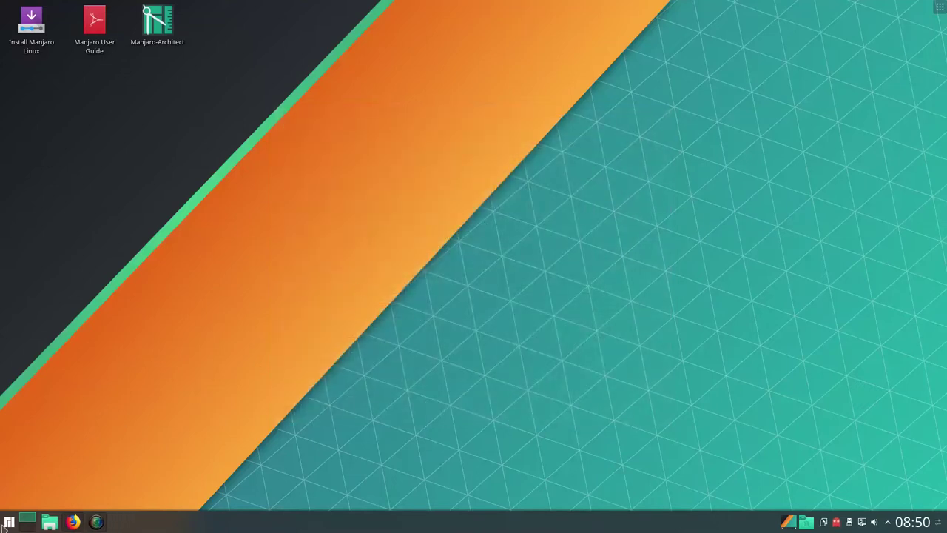
Clear the launcher search and start 'Ajouter/supprimer des logiciels' (Octopi) from the favourites
left_click(8, 523)
type("gpa")
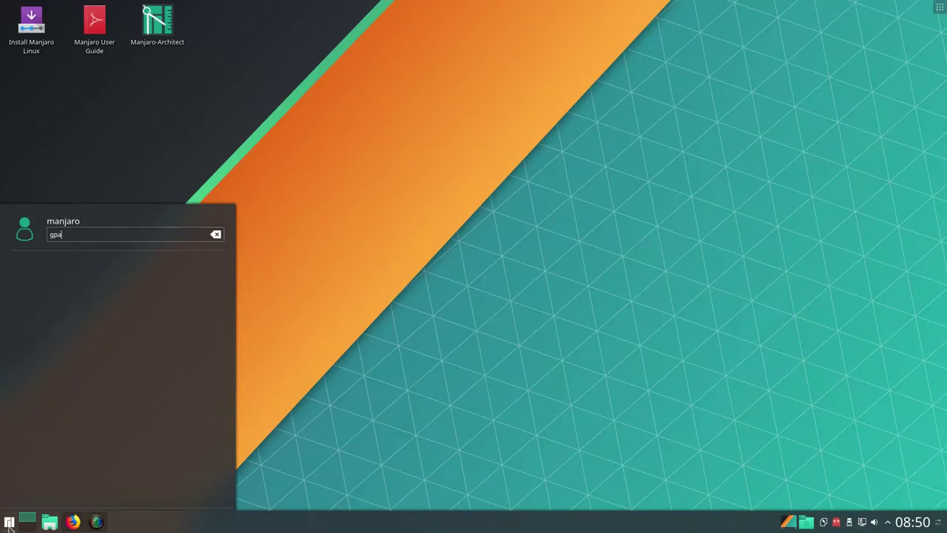
key("BackSpace")
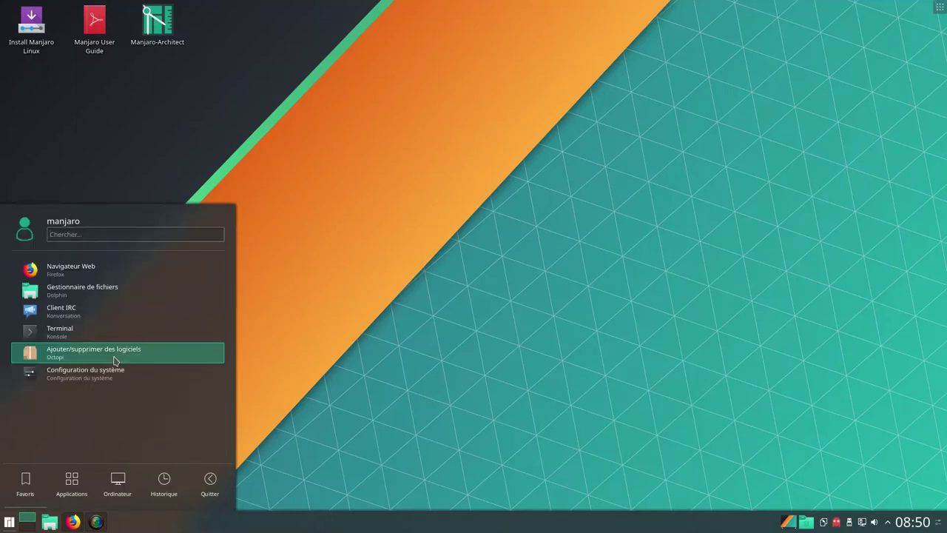
left_click(114, 361)
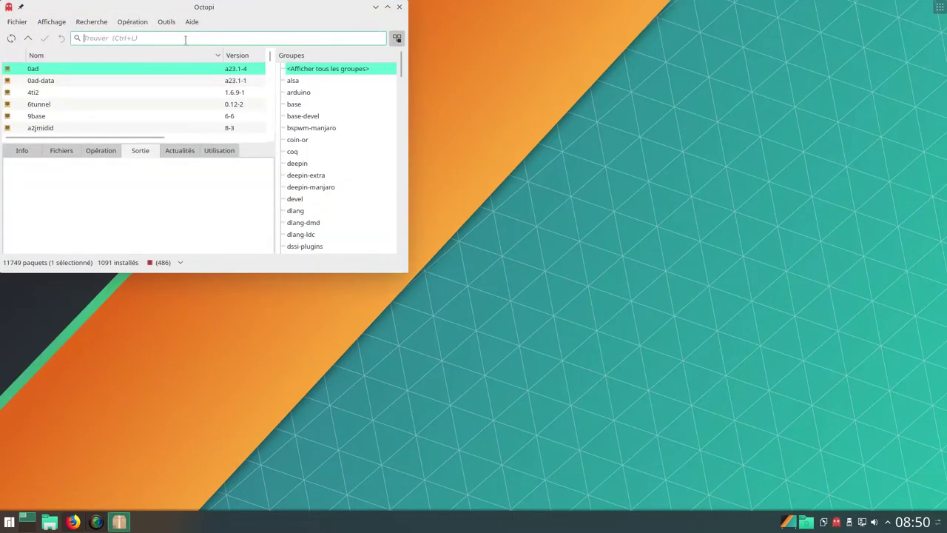
Search for the gparted package and mark it for installation without optional dependencies
type("a")
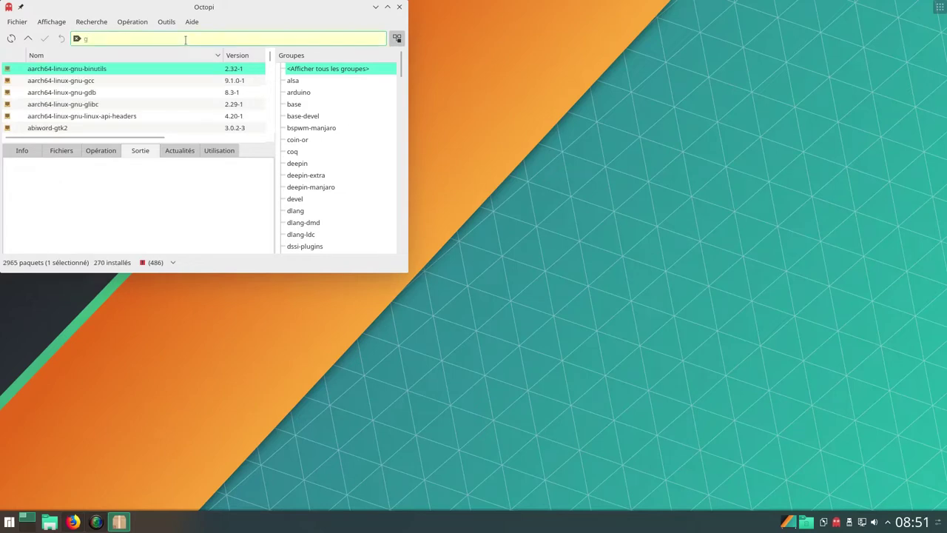
type("parted")
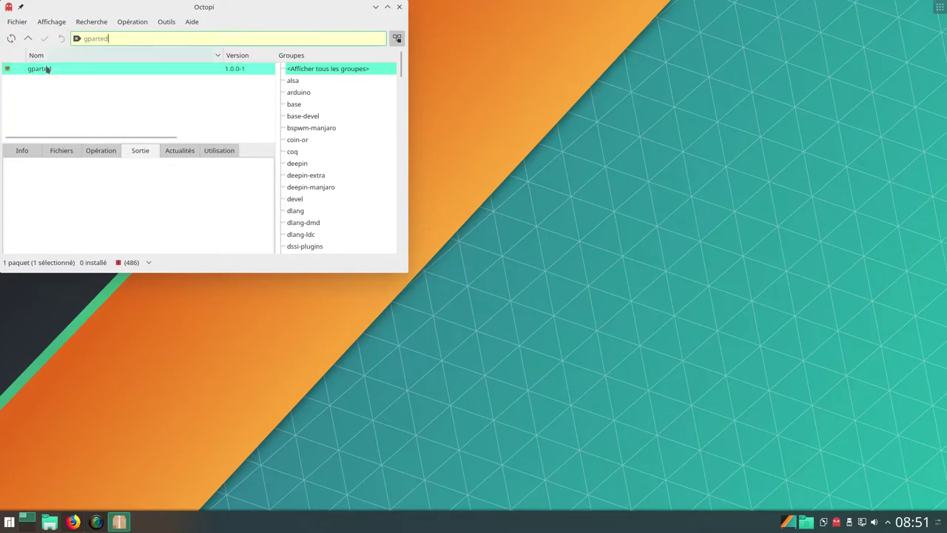
right_click(46, 72)
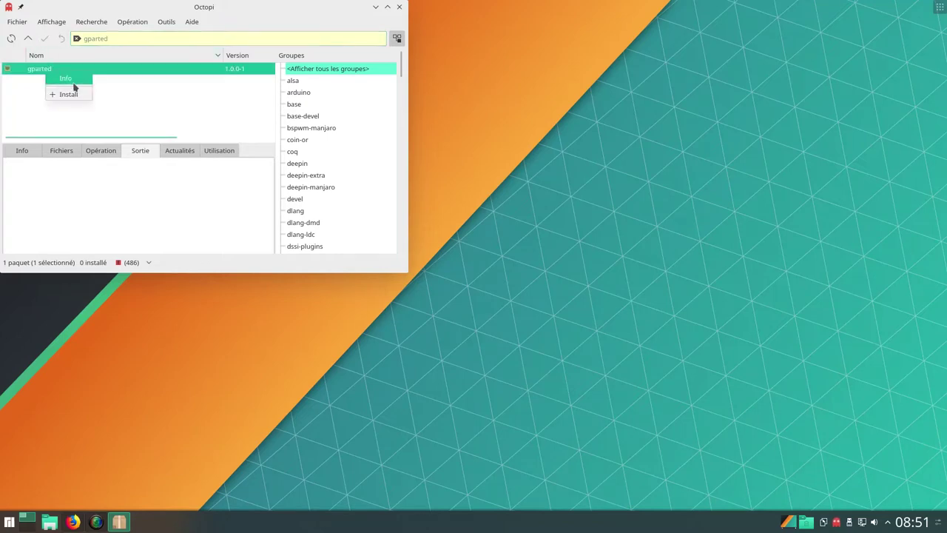
left_click(72, 95)
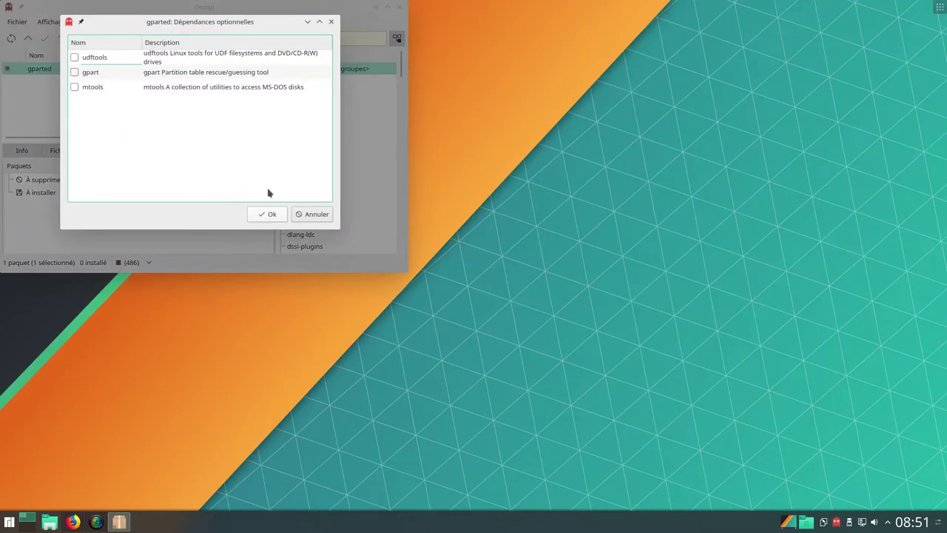
left_click(269, 216)
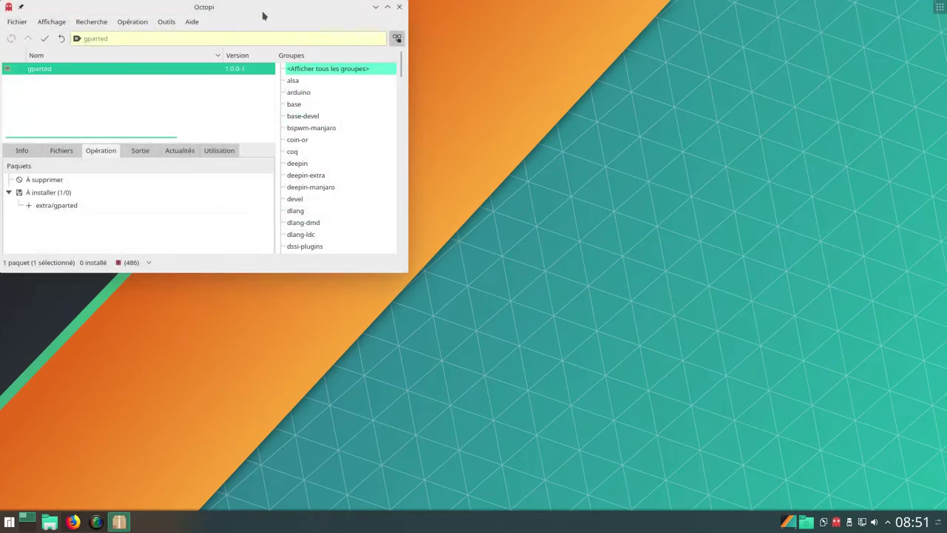
Apply and confirm the pending gparted installation, then close Octopi
left_click_drag(264, 13, 457, 85)
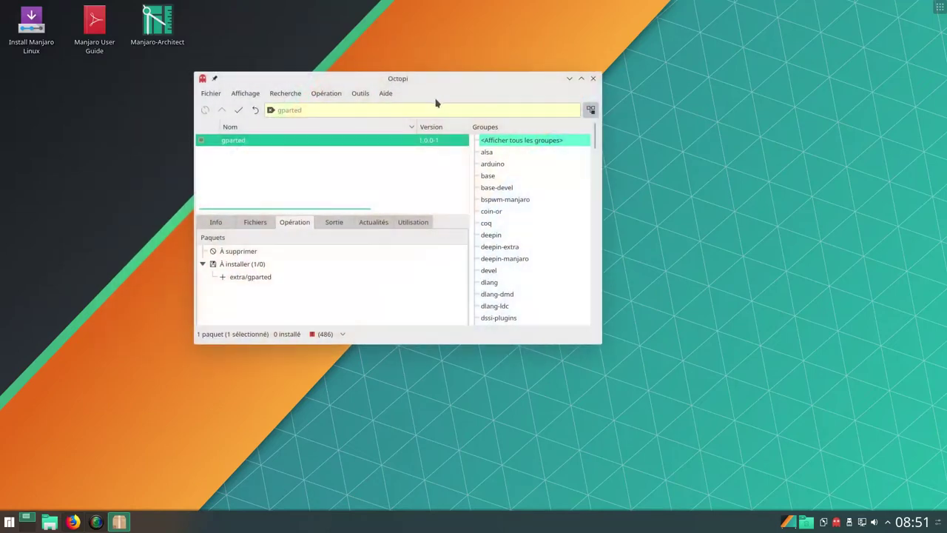
right_click(279, 148)
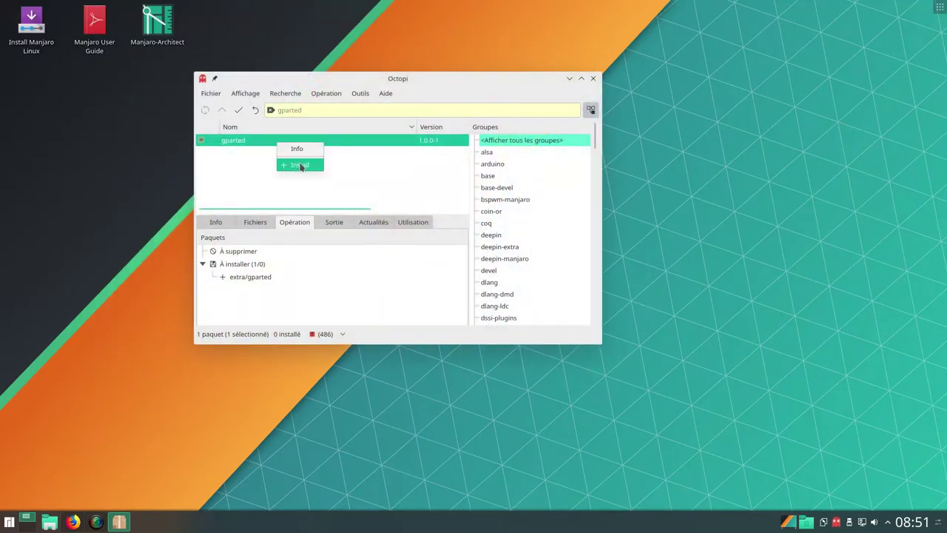
left_click(231, 164)
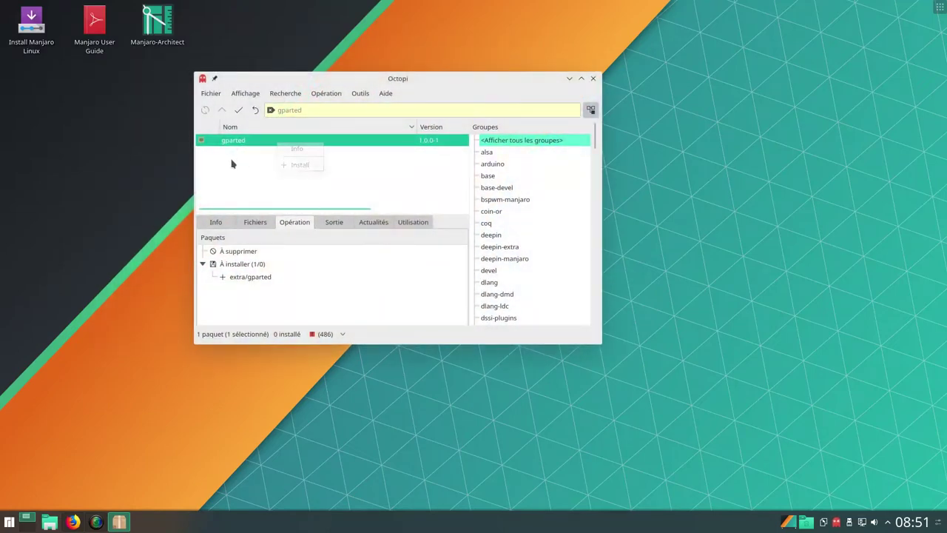
left_click(238, 110)
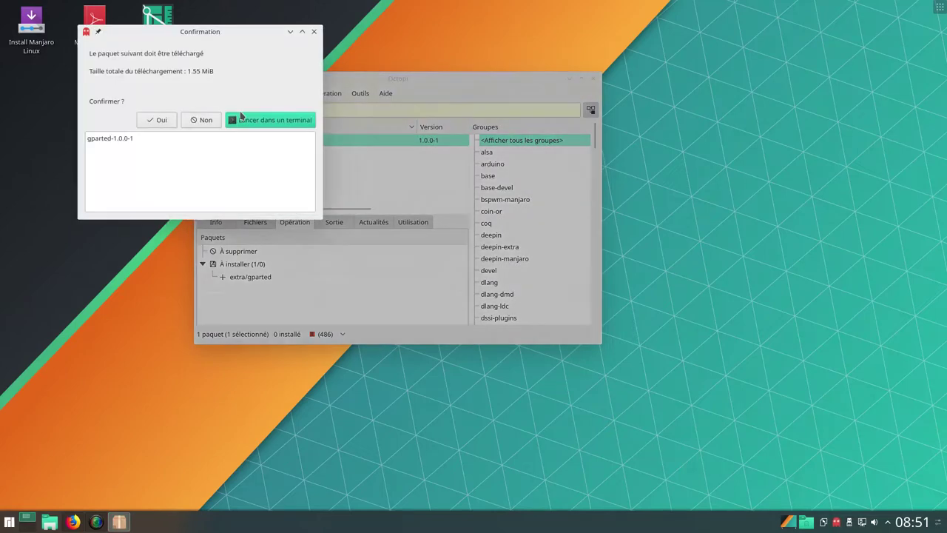
left_click(157, 122)
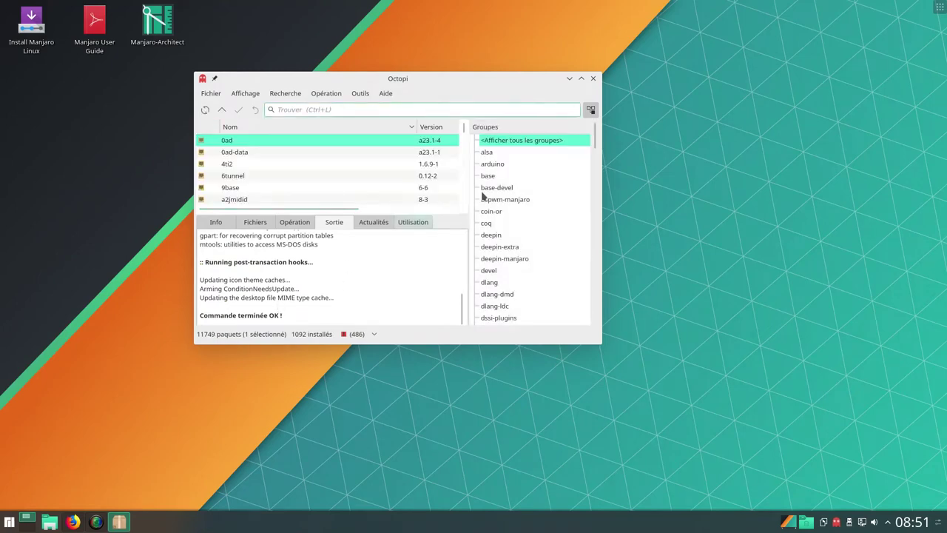
left_click(592, 78)
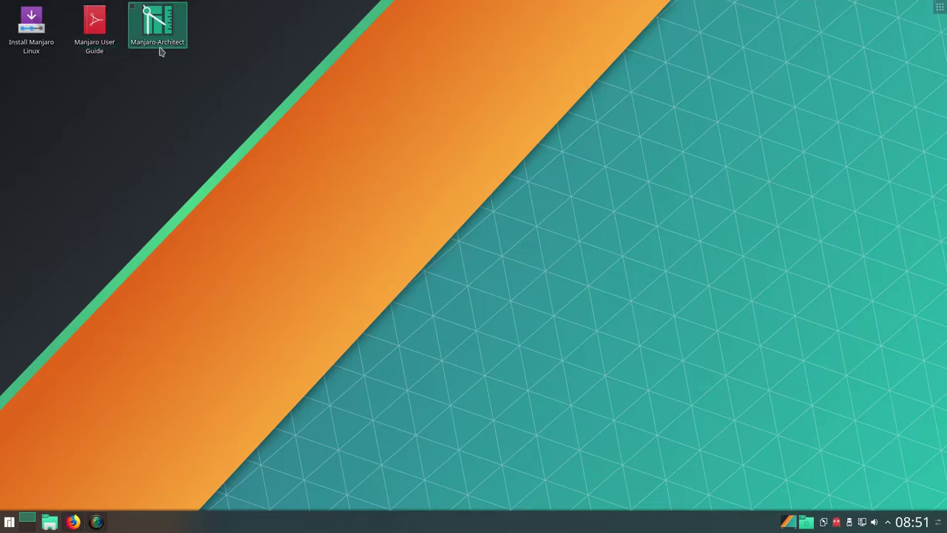
left_click(88, 48)
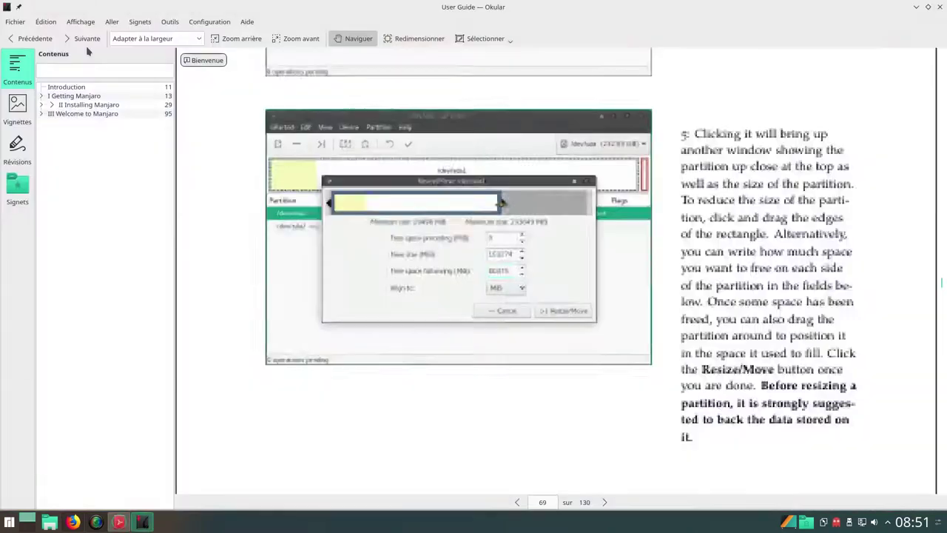
scroll(466, 171, "up", 8)
scroll(465, 171, "up", 6)
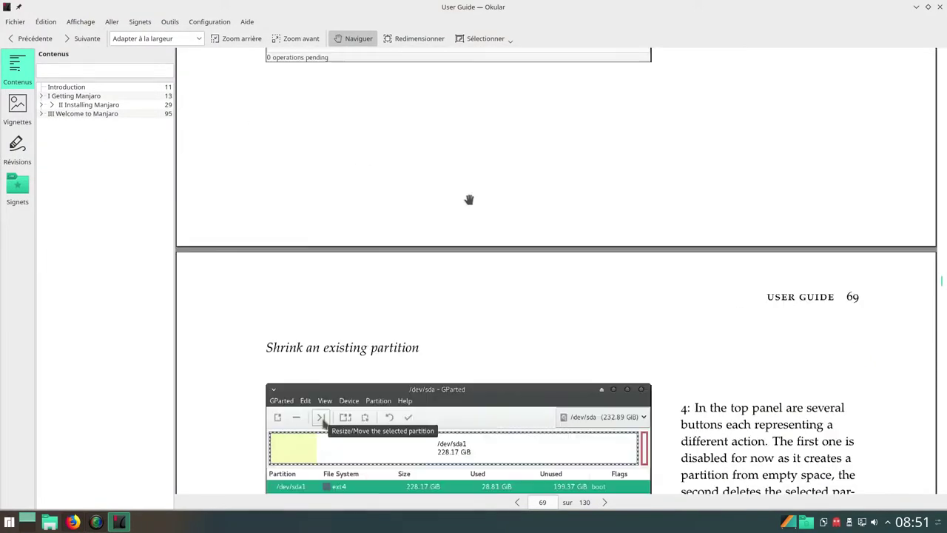
scroll(566, 230, "up", 3)
scroll(566, 230, "up", 3)
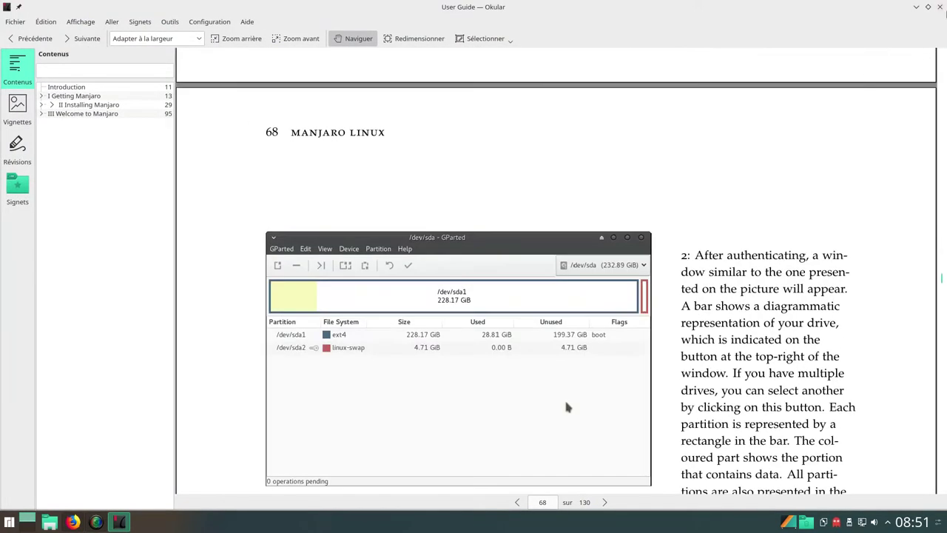
left_click(940, 6)
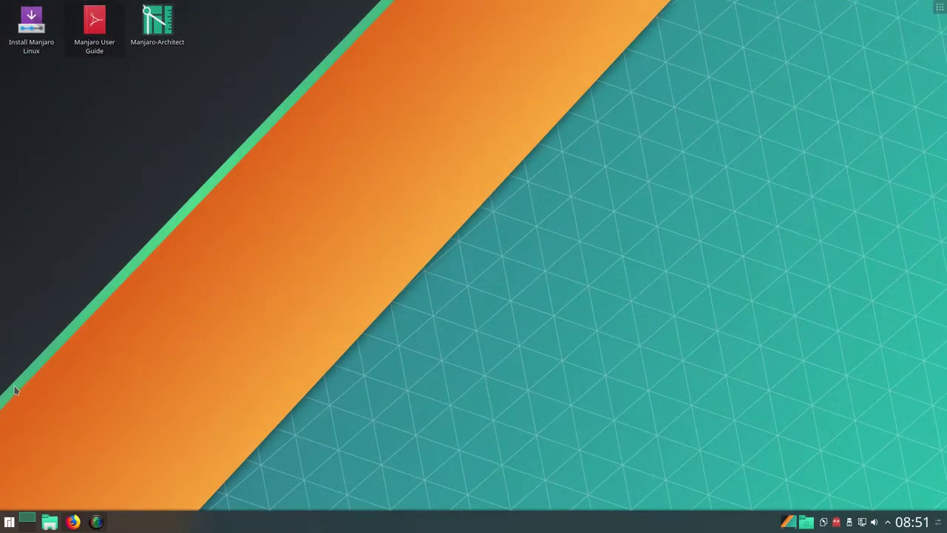
Search the launcher for 'gpar', start GParted, and authenticate with the administrator password
left_click(10, 522)
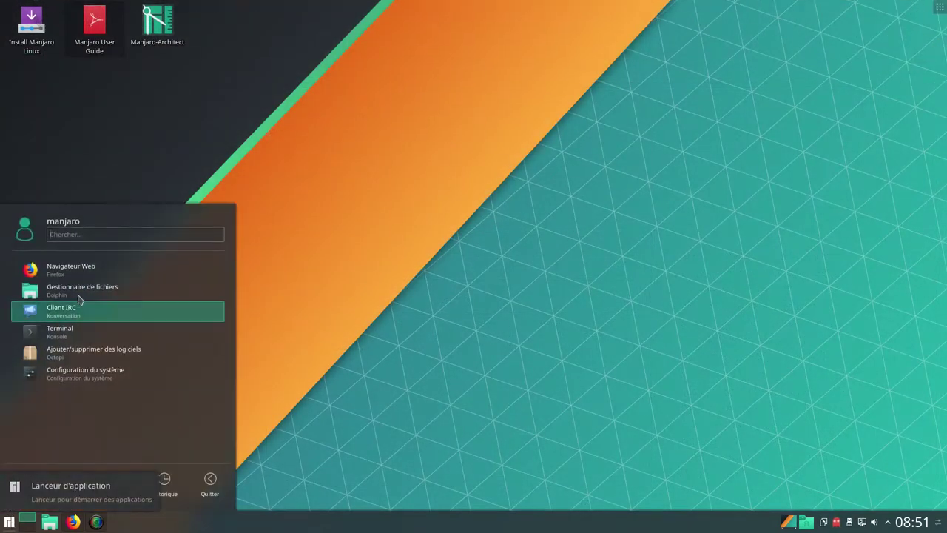
type("gpar")
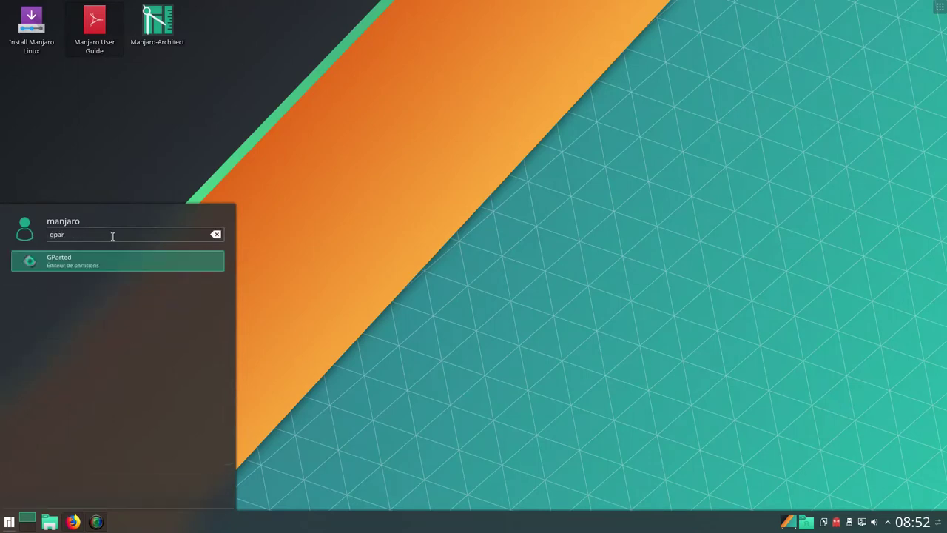
left_click(97, 265)
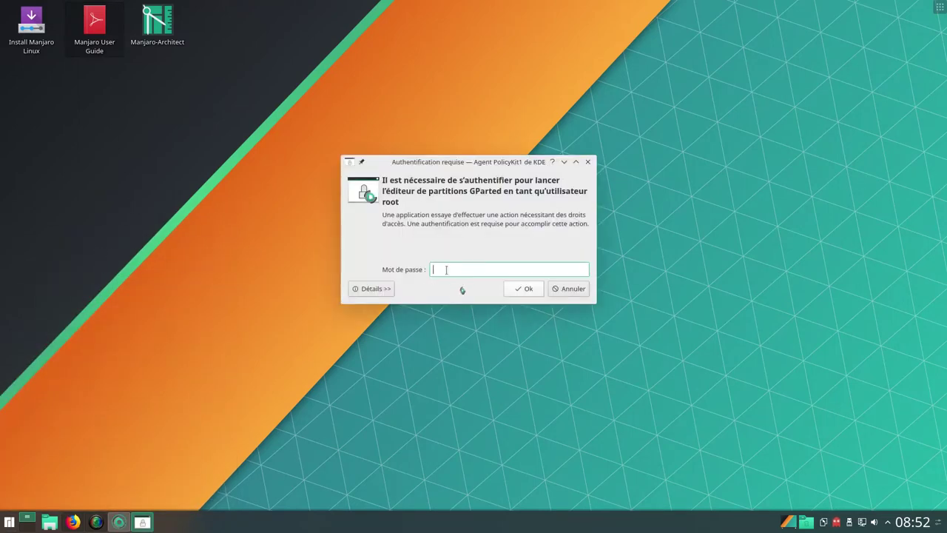
type("*****")
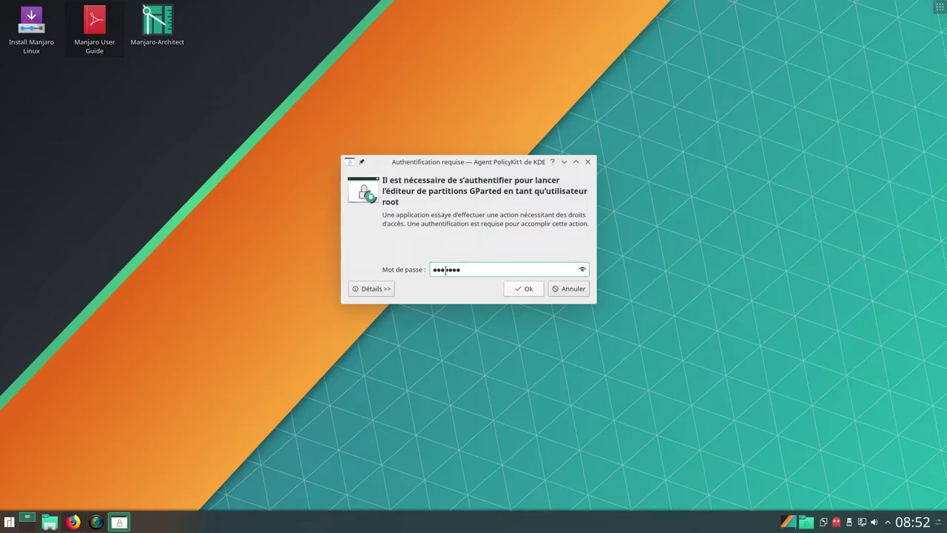
left_click(518, 292)
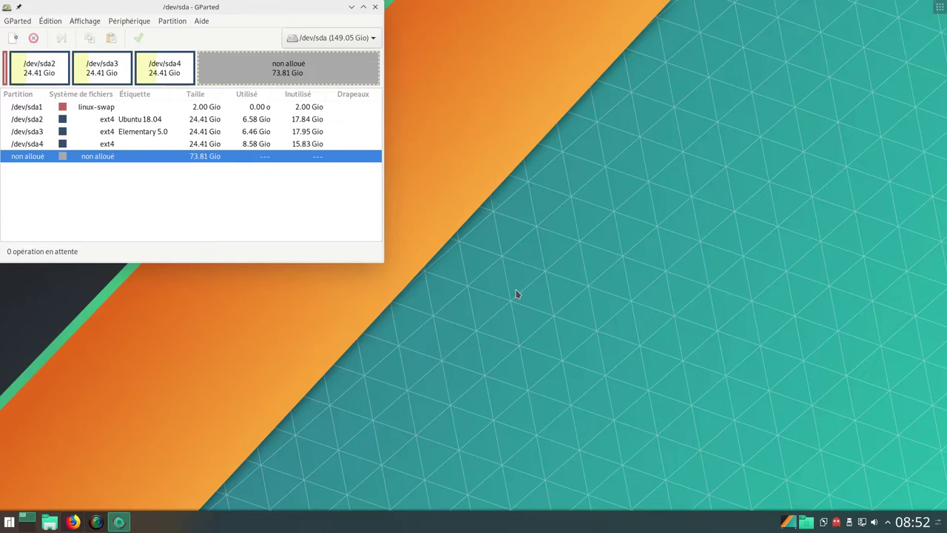
Select the /dev/sda4 partition and open its context menu
left_click(128, 146)
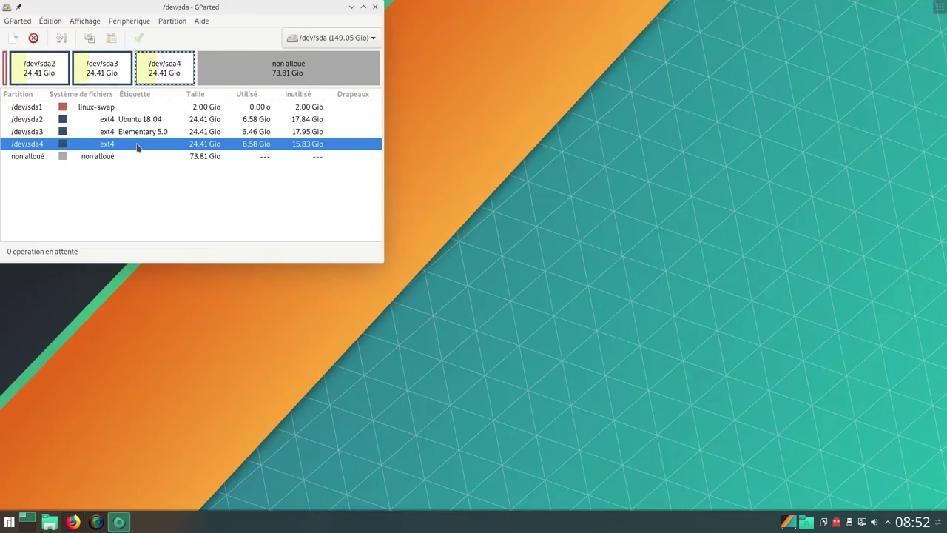
right_click(145, 150)
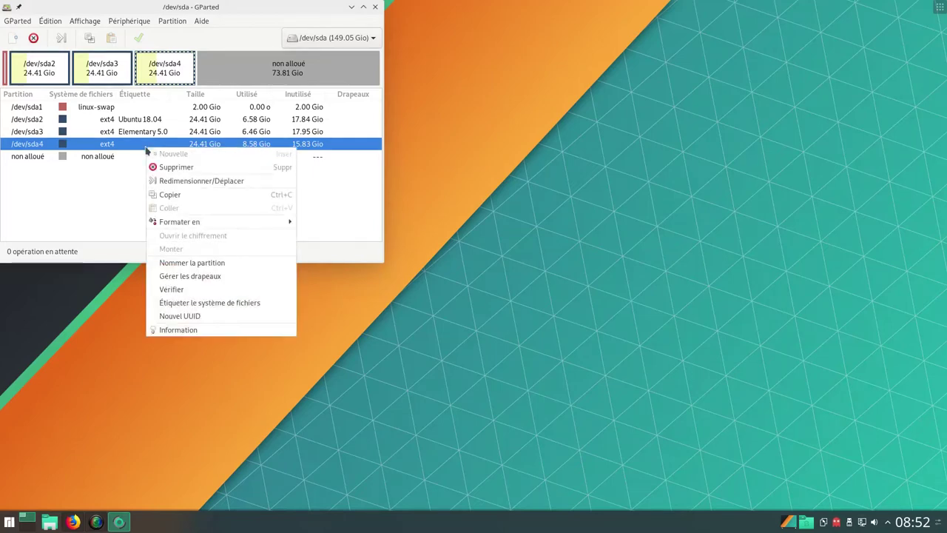
left_click(214, 276)
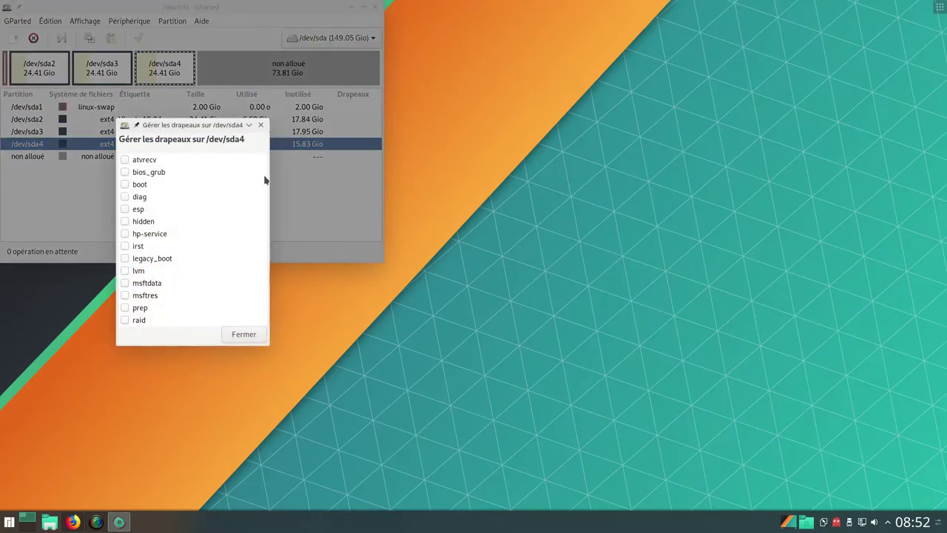
left_click(244, 334)
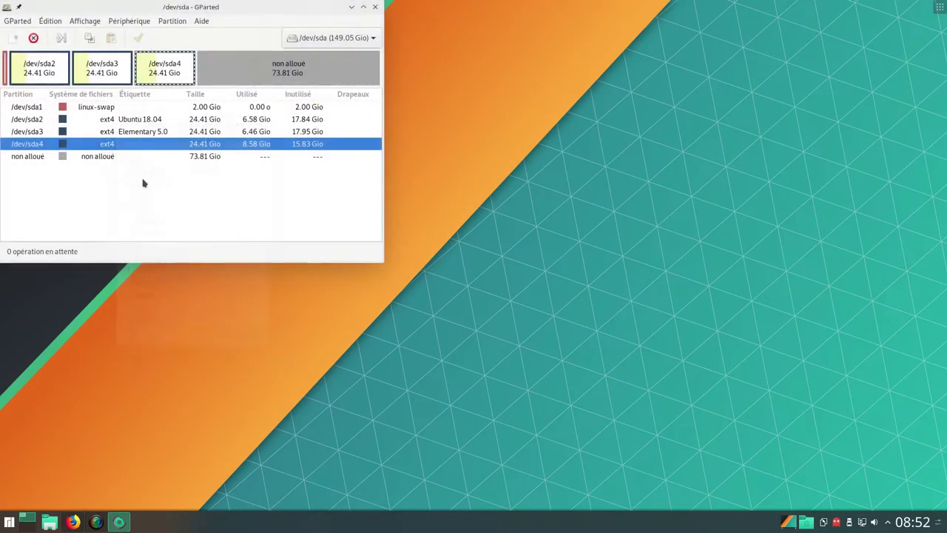
right_click(141, 151)
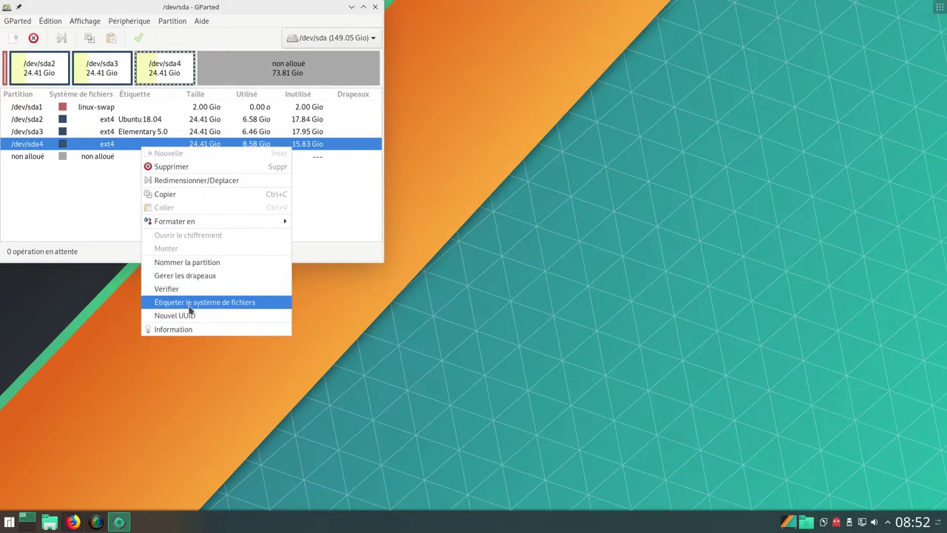
Queue a filesystem label of 'LinuxMint 19.1' for /dev/sda4
left_click(190, 304)
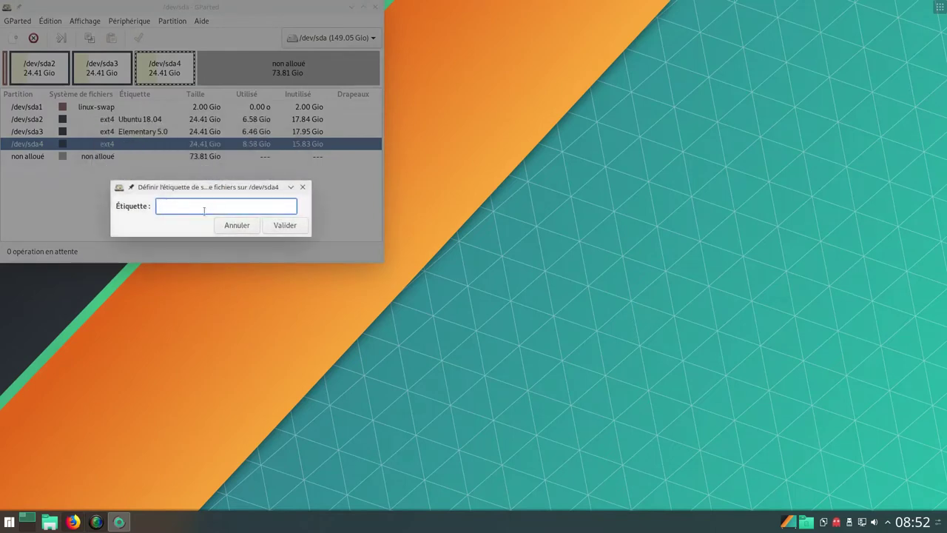
type("Linux")
type("19.1")
left_click(284, 226)
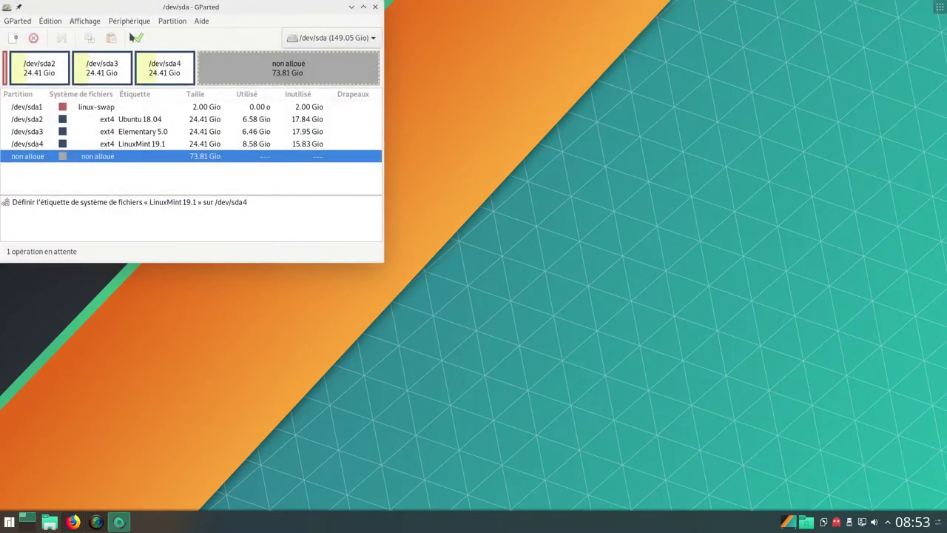
Write the pending label operation to the disk and dismiss the report
left_click(136, 37)
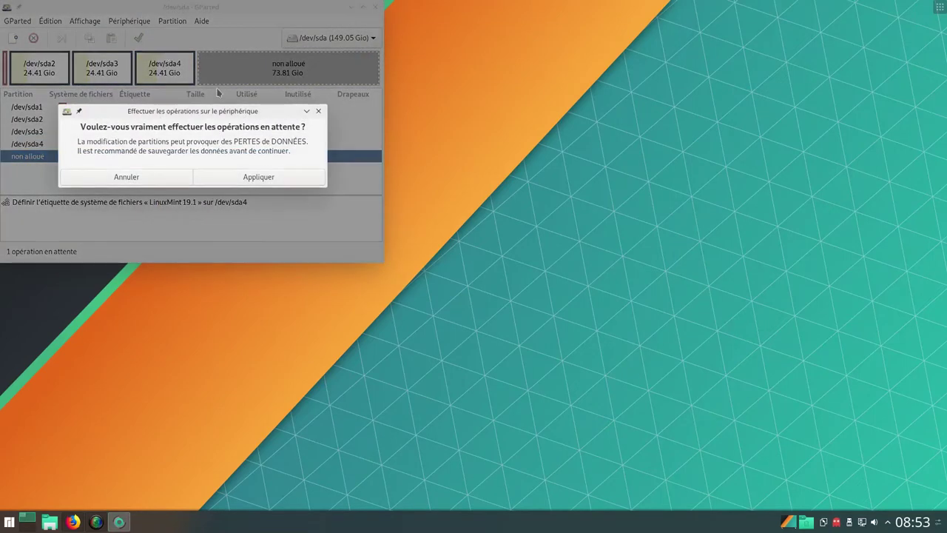
left_click(234, 179)
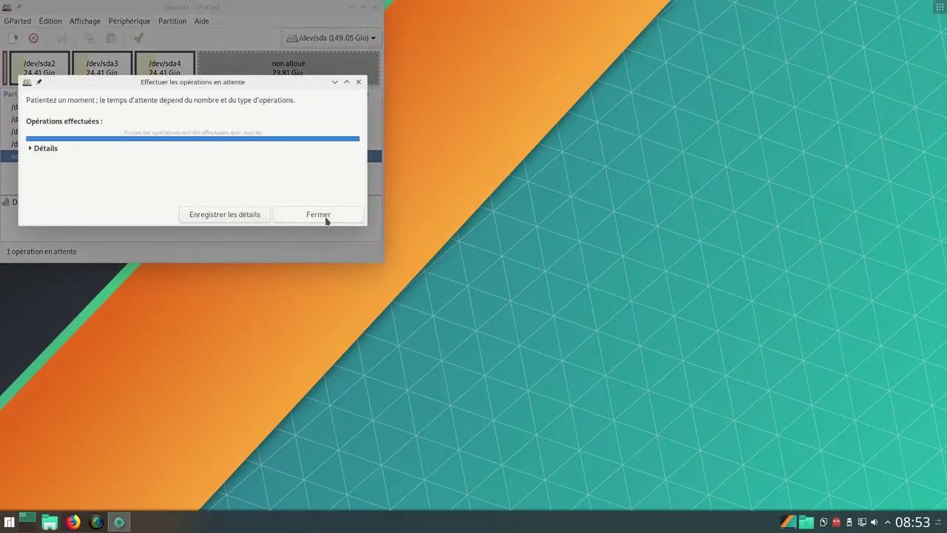
left_click(326, 217)
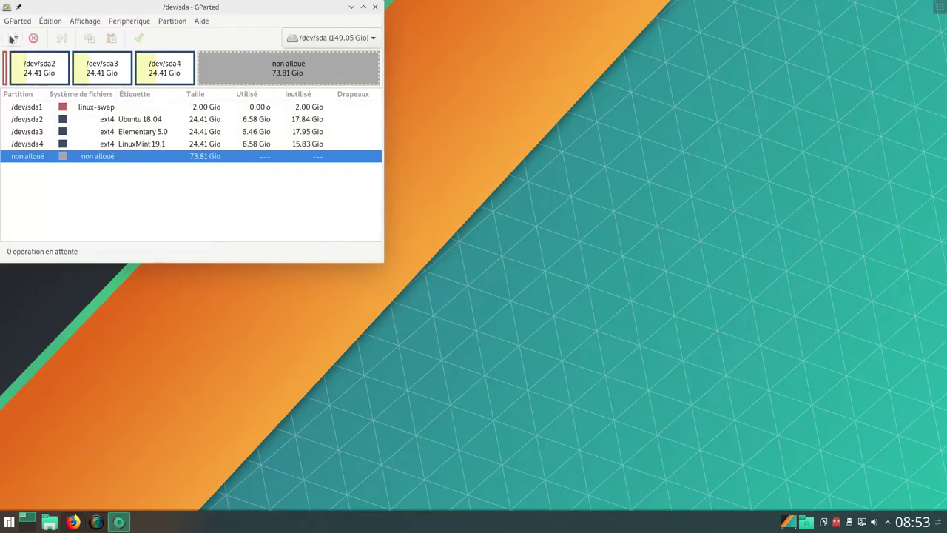
Queue a new partition of size 25000 in the unallocated space
left_click(12, 38)
double_click(147, 153)
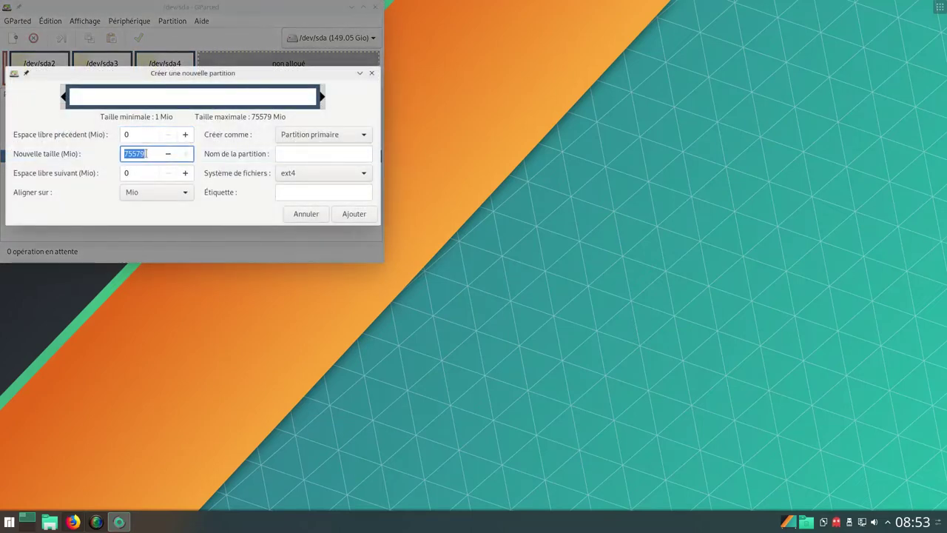
type("25000")
left_click(354, 214)
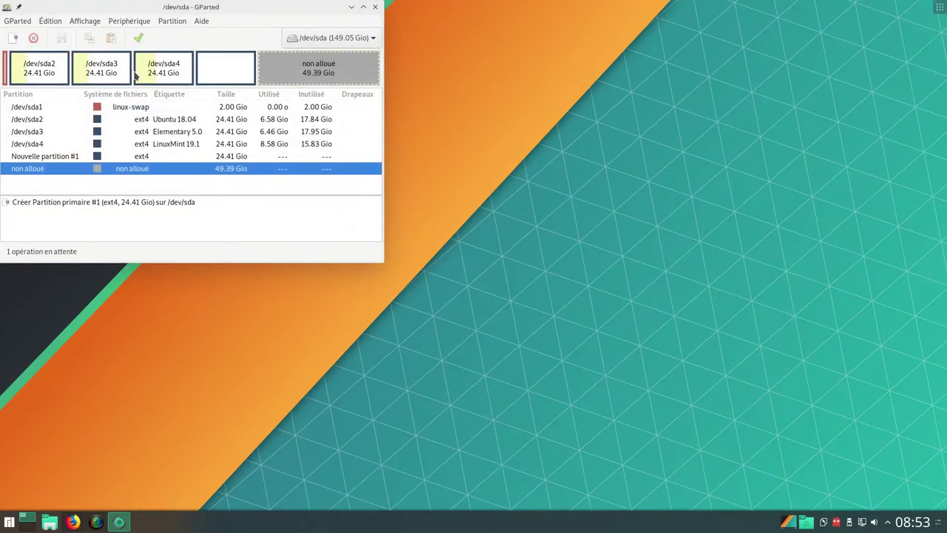
Write the new partition to the disk and dismiss the completed report
left_click(139, 39)
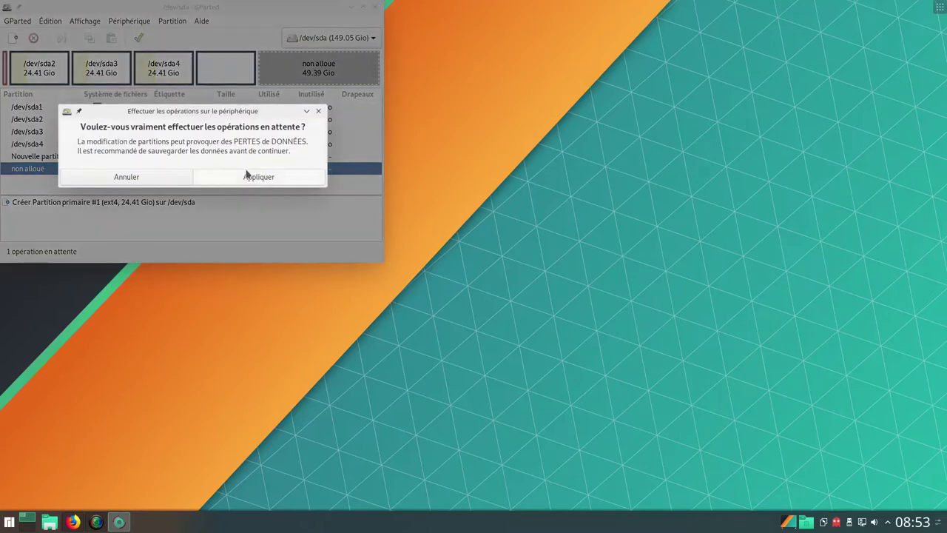
left_click(259, 177)
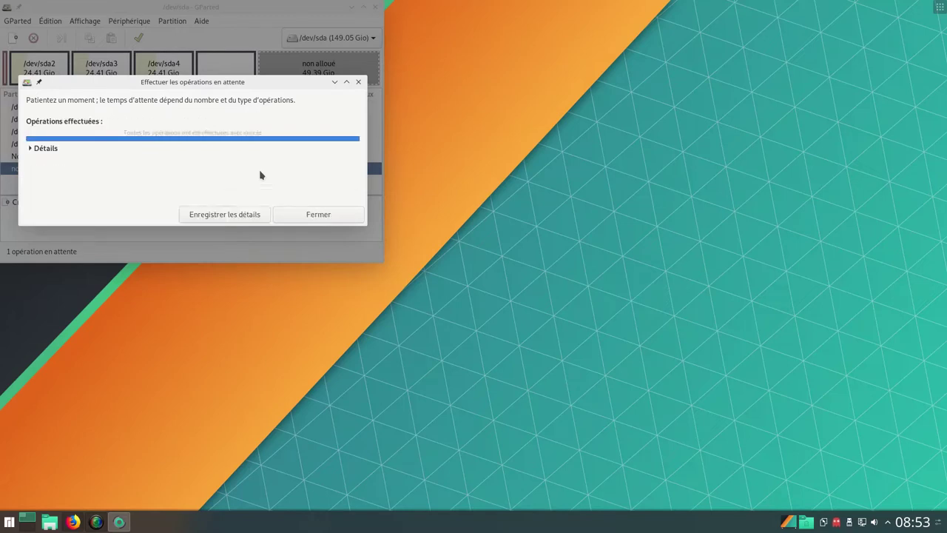
left_click(313, 214)
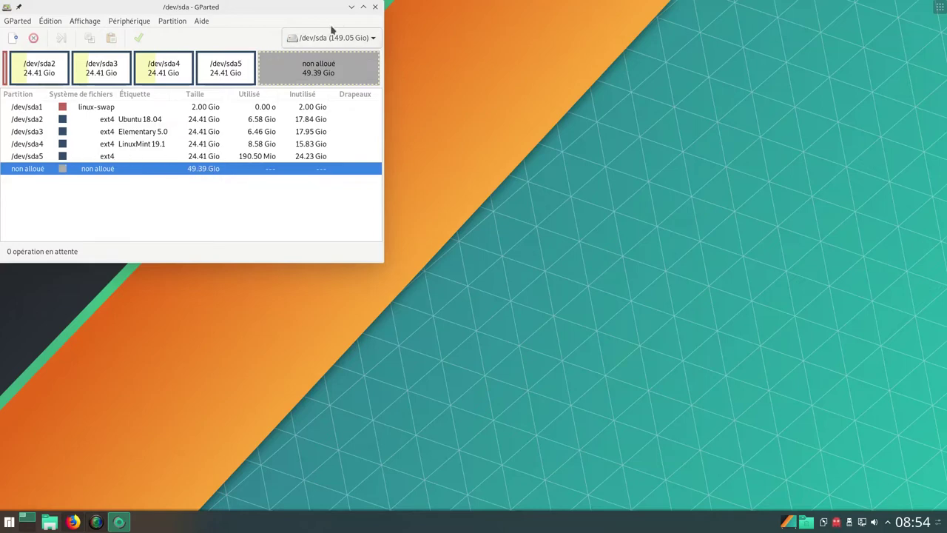
Close GParted, open and close System Settings, then show the launcher's Ordinateur tab
left_click(375, 7)
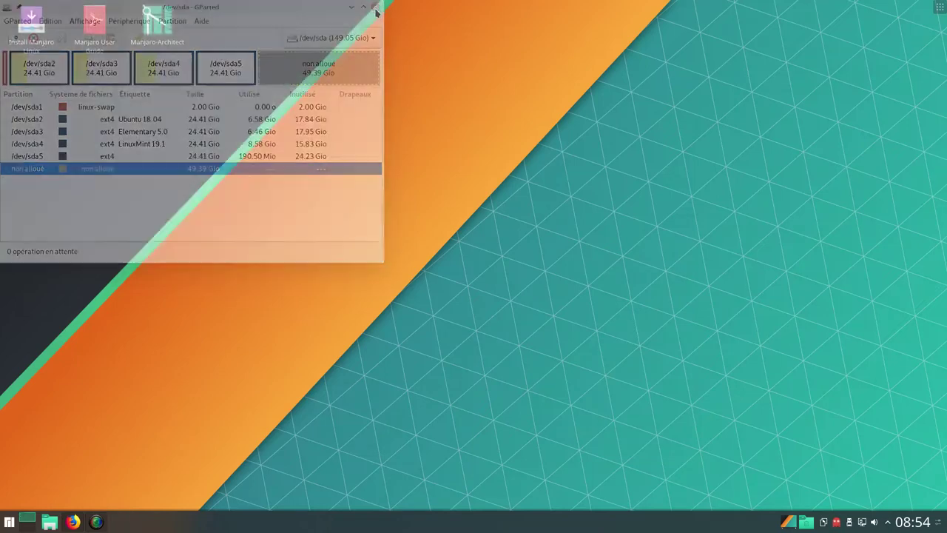
left_click(9, 521)
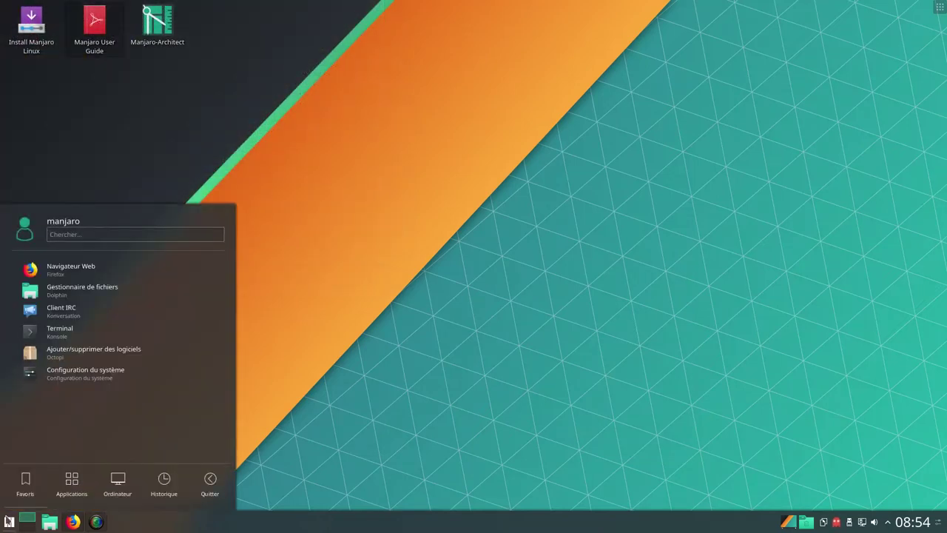
left_click(113, 379)
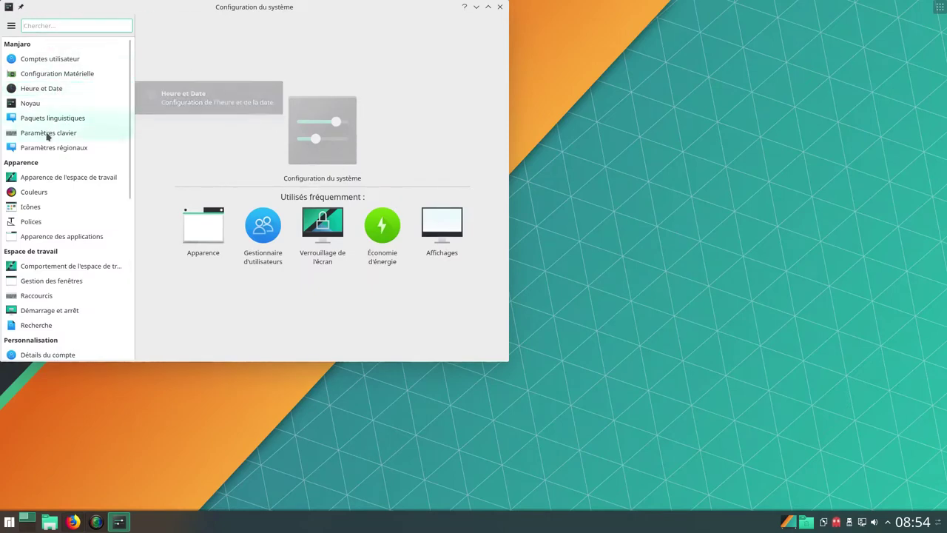
left_click(499, 7)
left_click(10, 523)
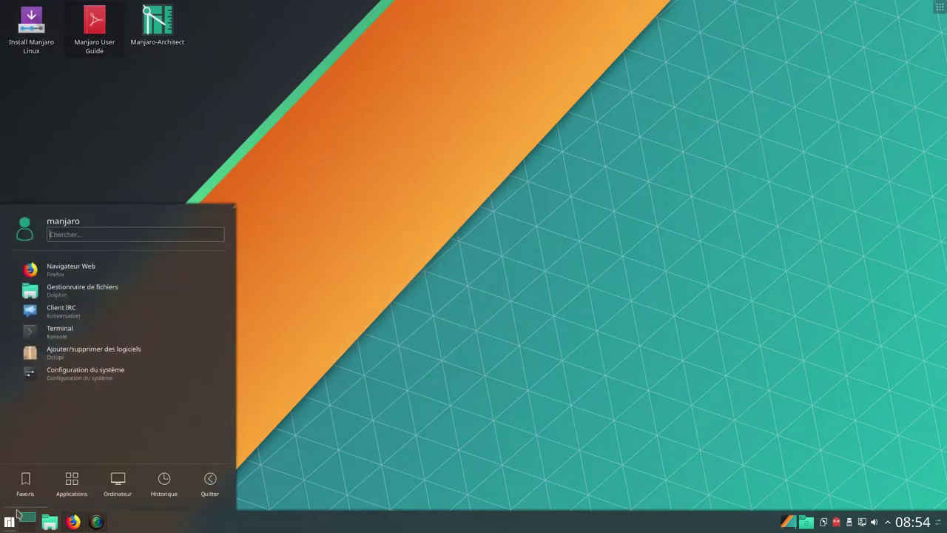
mouse_move(117, 490)
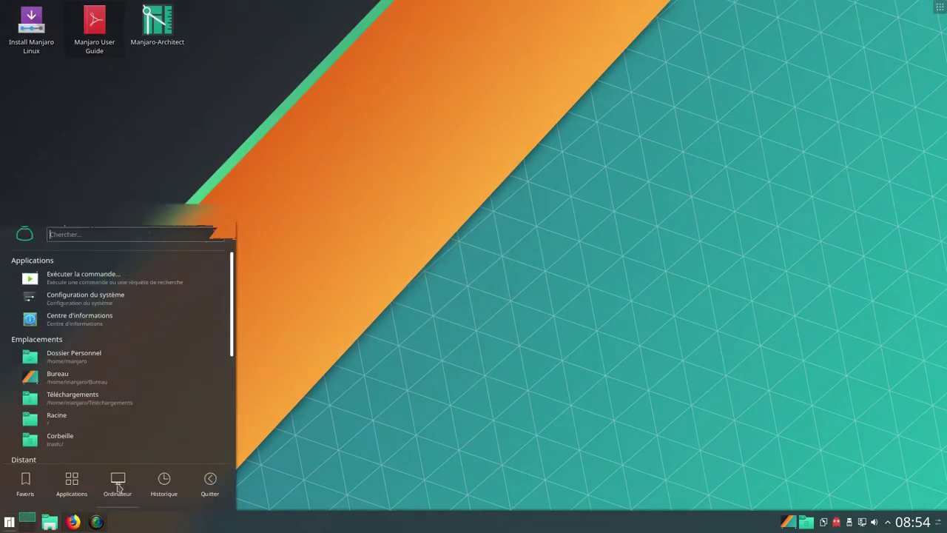
Review À propos du système in the information center, close it, and launch Install Manjaro Linux
left_click(107, 322)
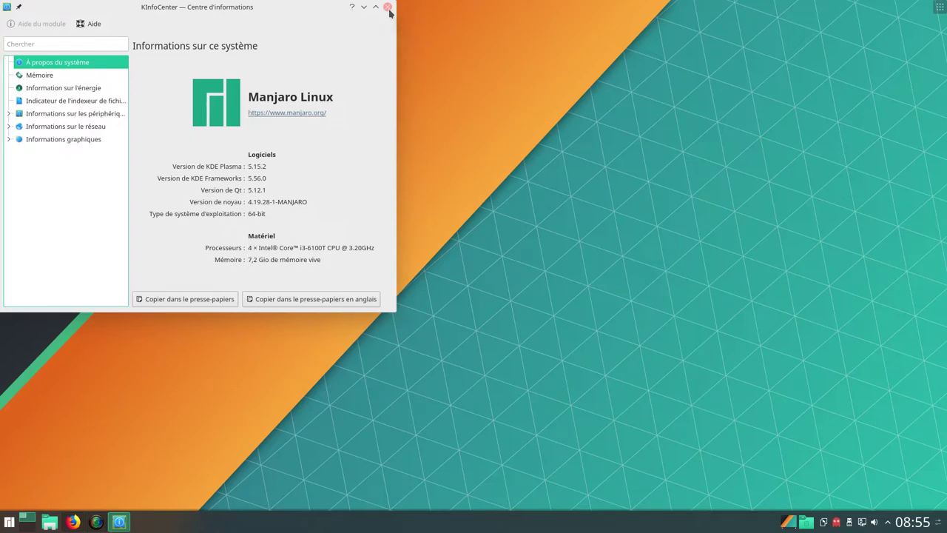
left_click(388, 8)
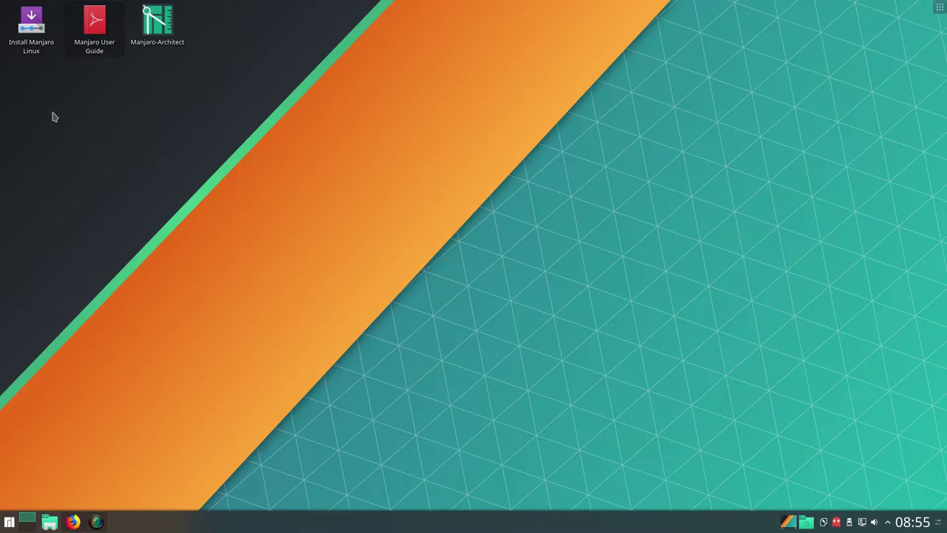
left_click(31, 45)
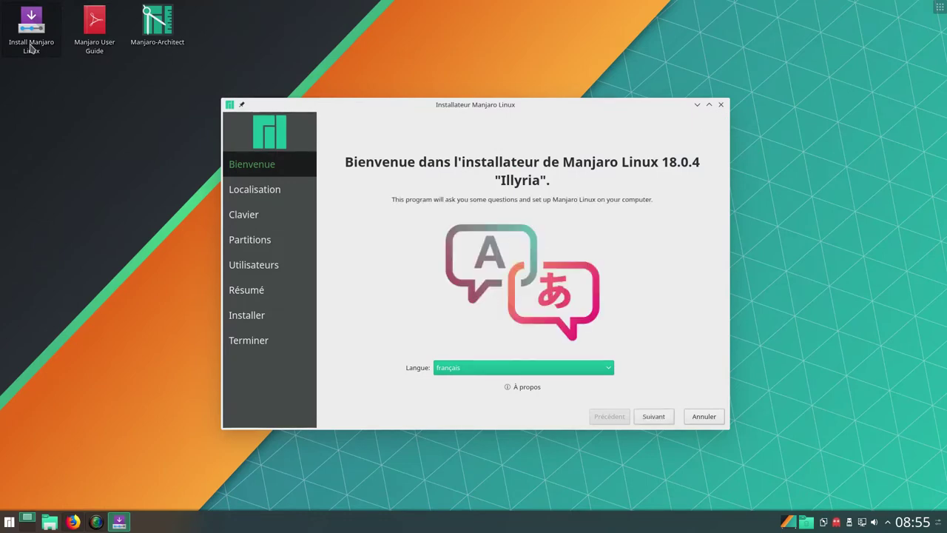
Accept the default welcome language, Europe/Paris location and French keyboard to reach Partitions
left_click(663, 419)
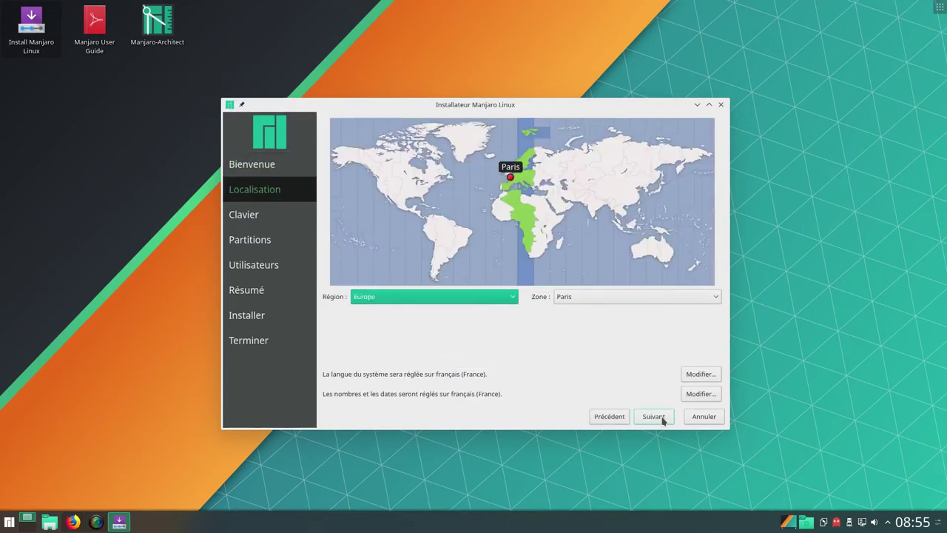
left_click(654, 417)
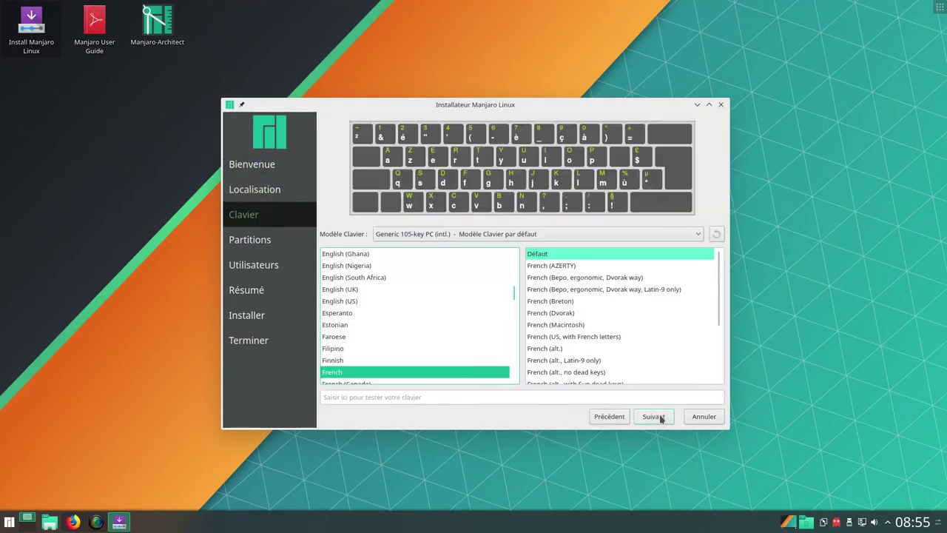
left_click(661, 418)
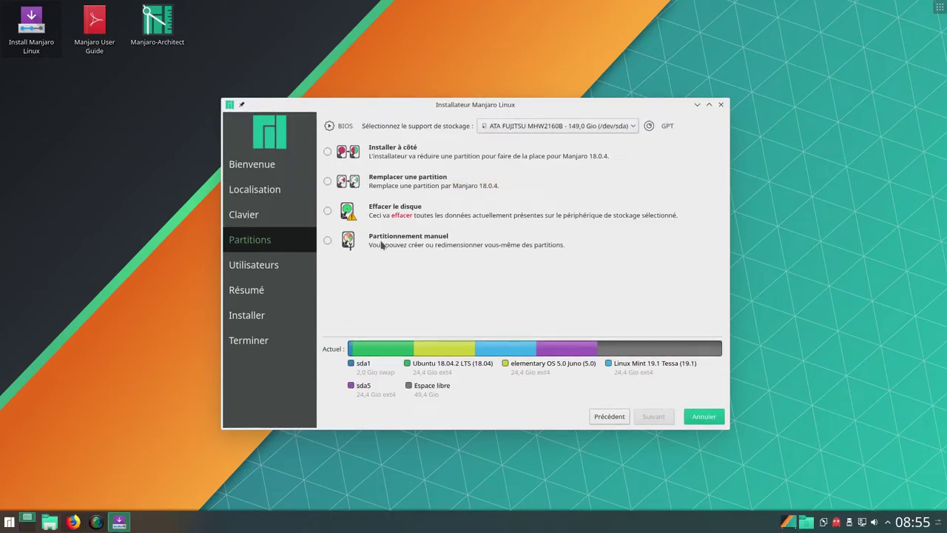
Choose manual partitioning and continue to the partition editor
left_click(327, 243)
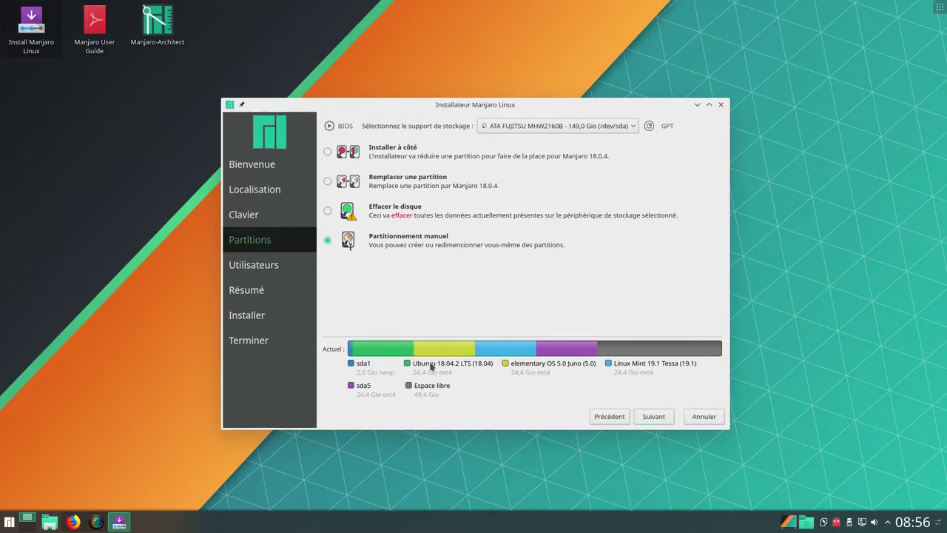
mouse_move(427, 367)
left_click(652, 420)
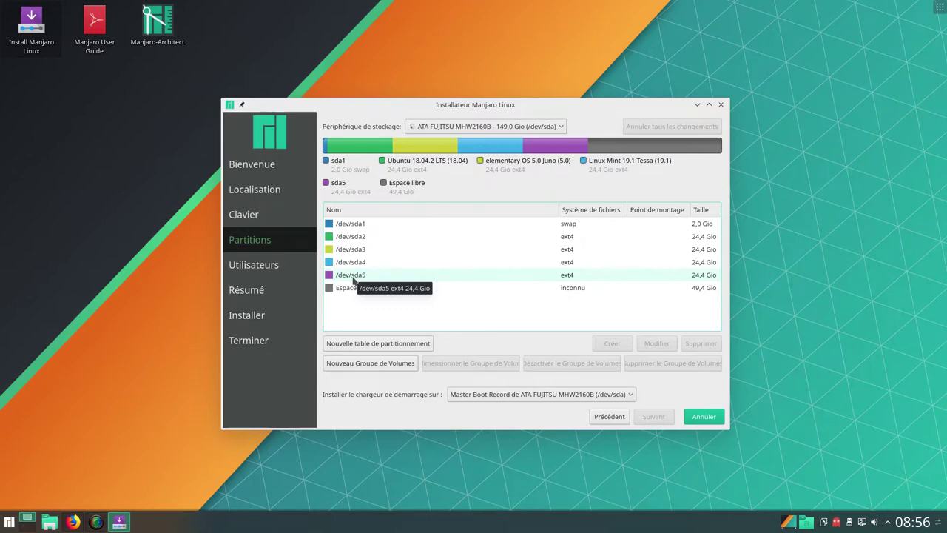
Edit /dev/sda5 to be formatted as ext4 and mounted at /
left_click(353, 278)
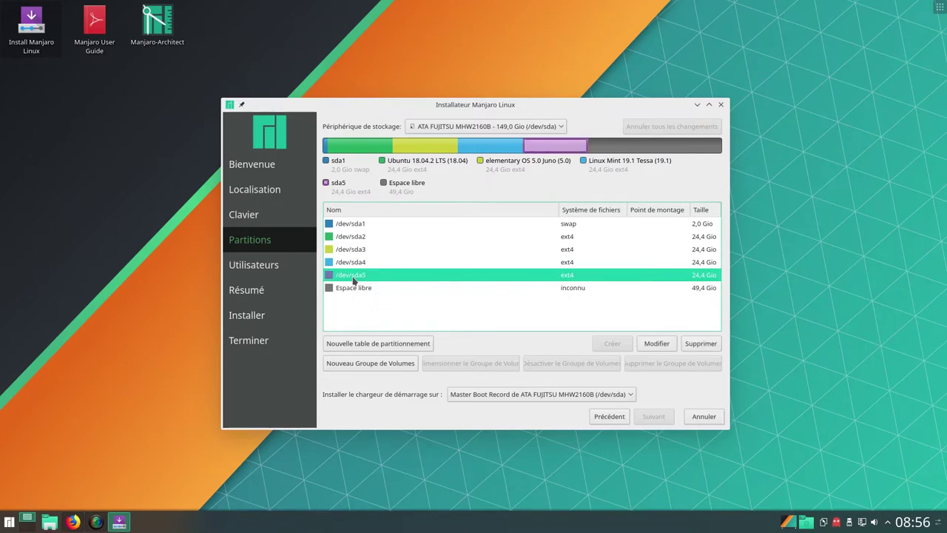
left_click(657, 345)
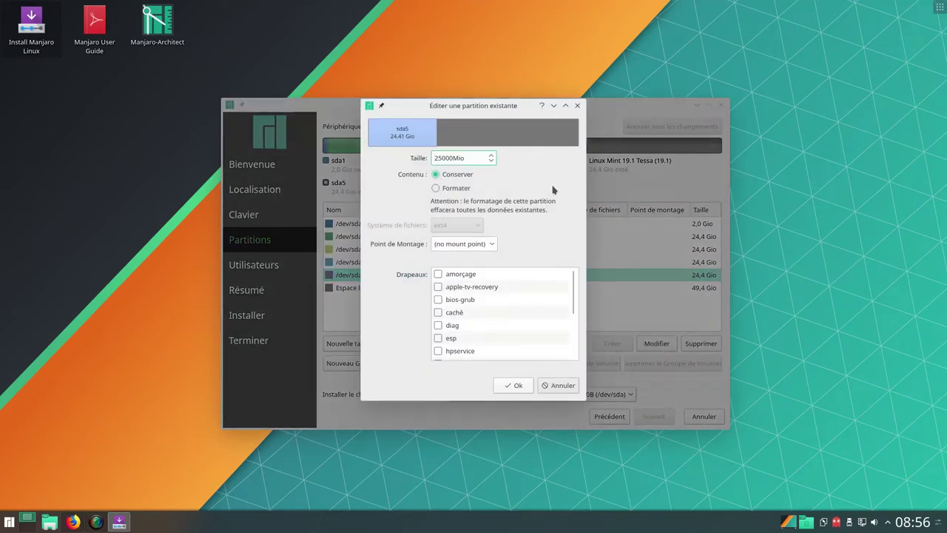
left_click(435, 188)
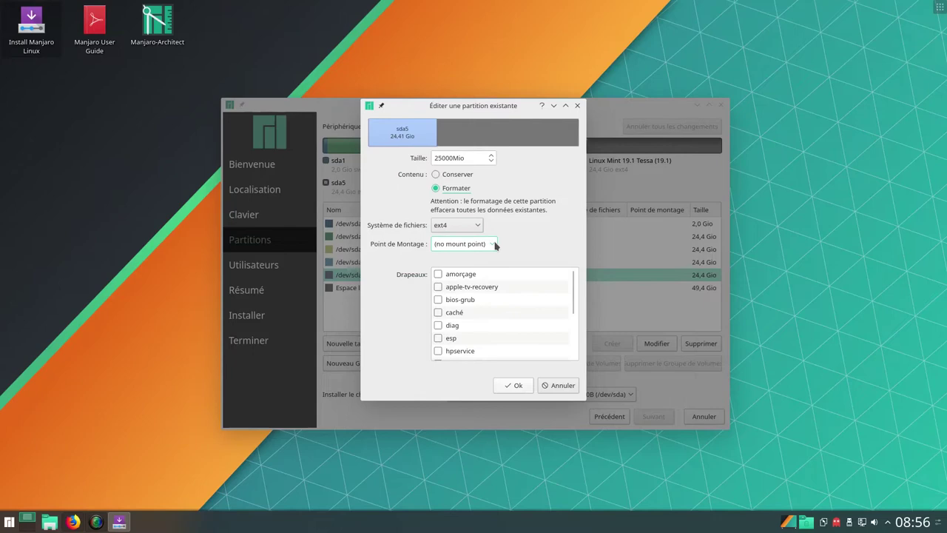
left_click(494, 245)
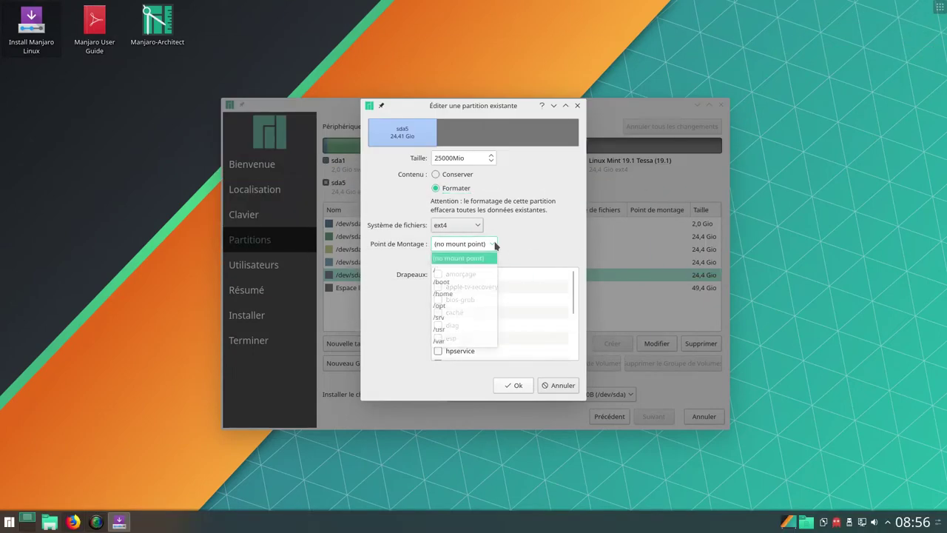
left_click(454, 271)
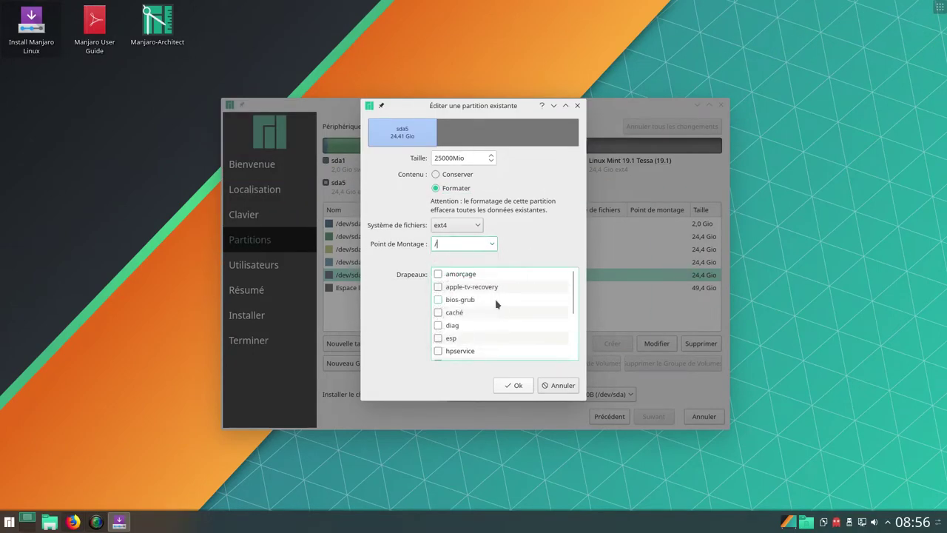
left_click(516, 386)
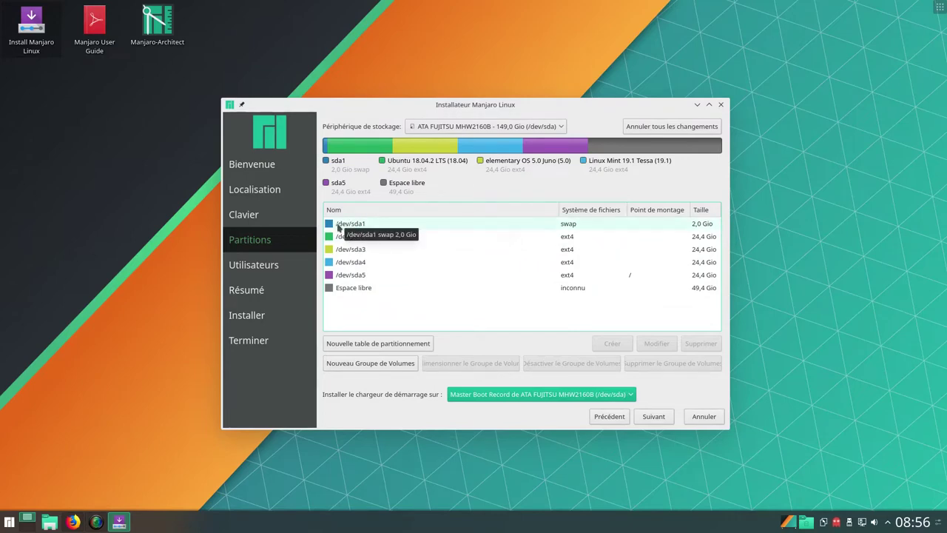
On the user account page, enter the user's name and the account password twice
left_click(662, 418)
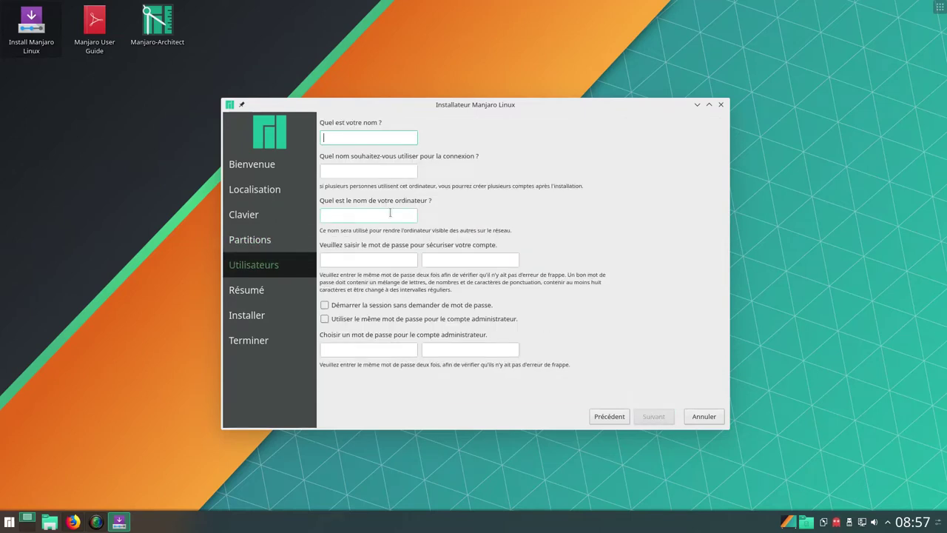
type("mbl manjaro")
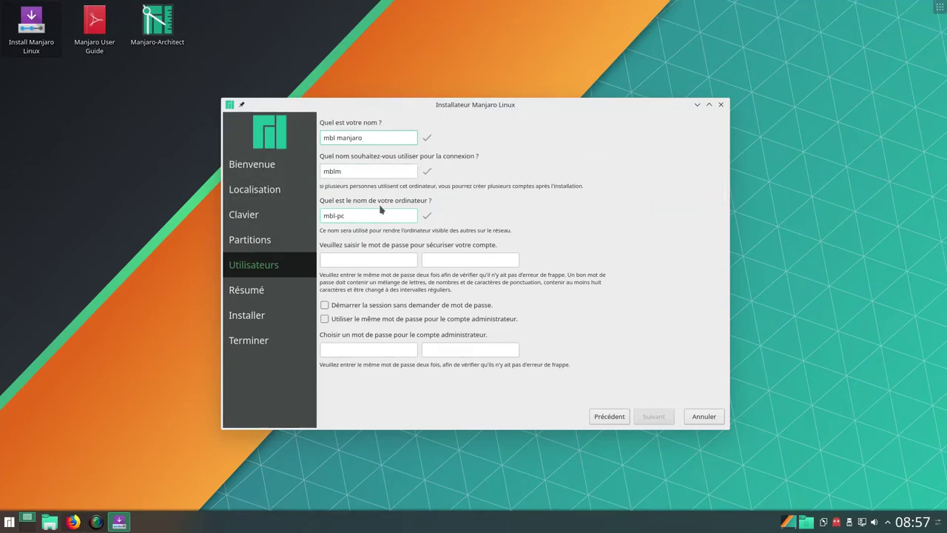
left_click(352, 259)
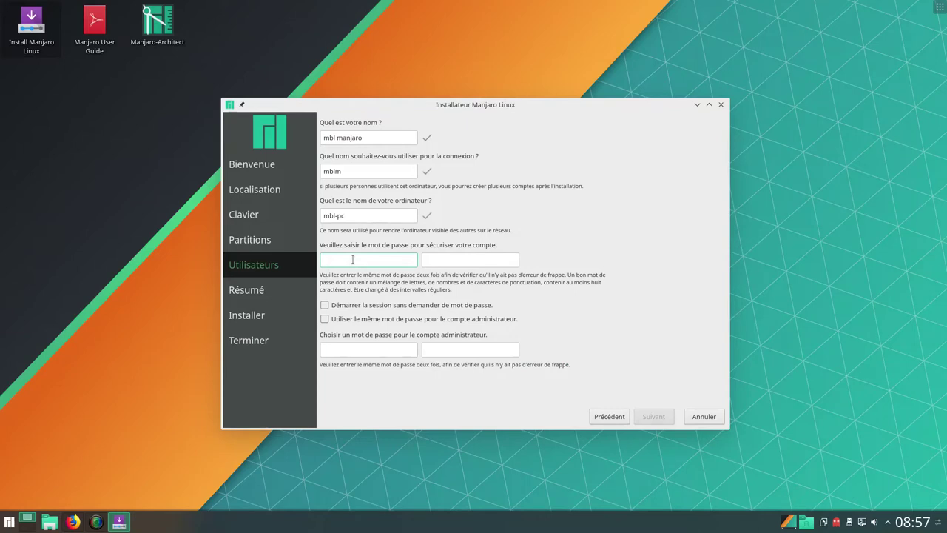
type("********")
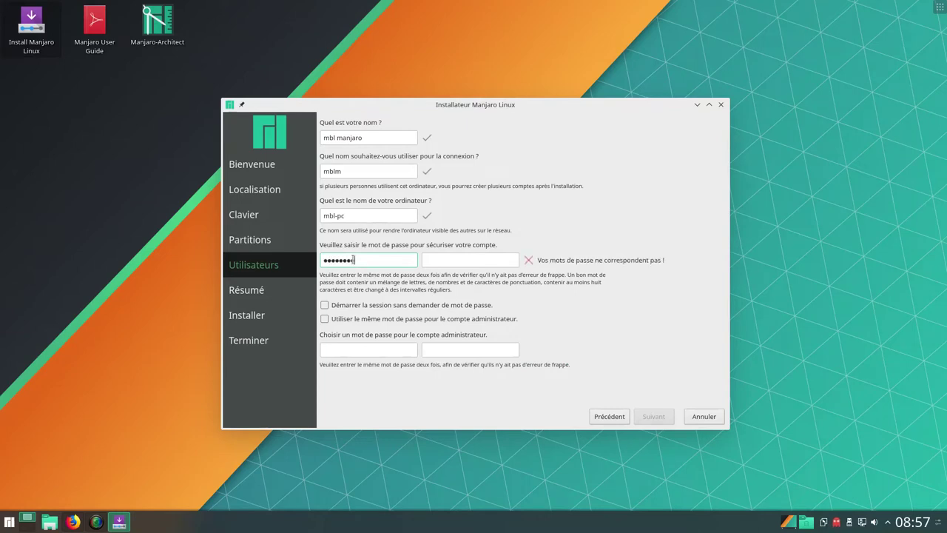
left_click(439, 260)
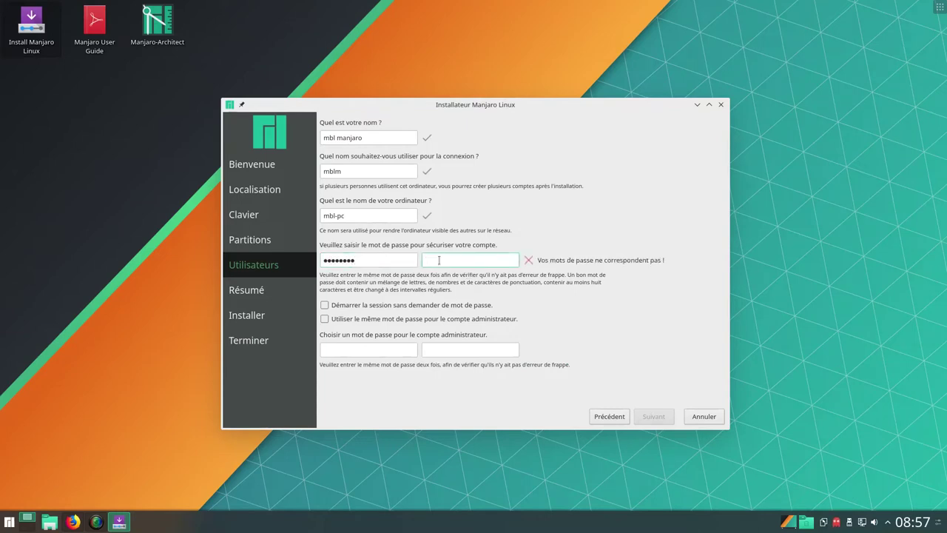
type("********")
Set the computer name to m700 and reuse the password for the administrator account
left_click(338, 215)
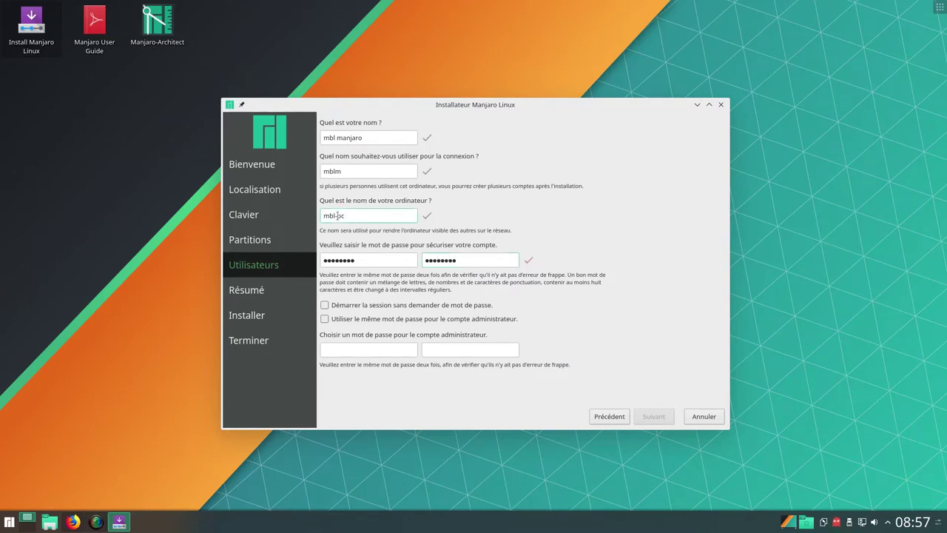
type("m700")
left_click(325, 319)
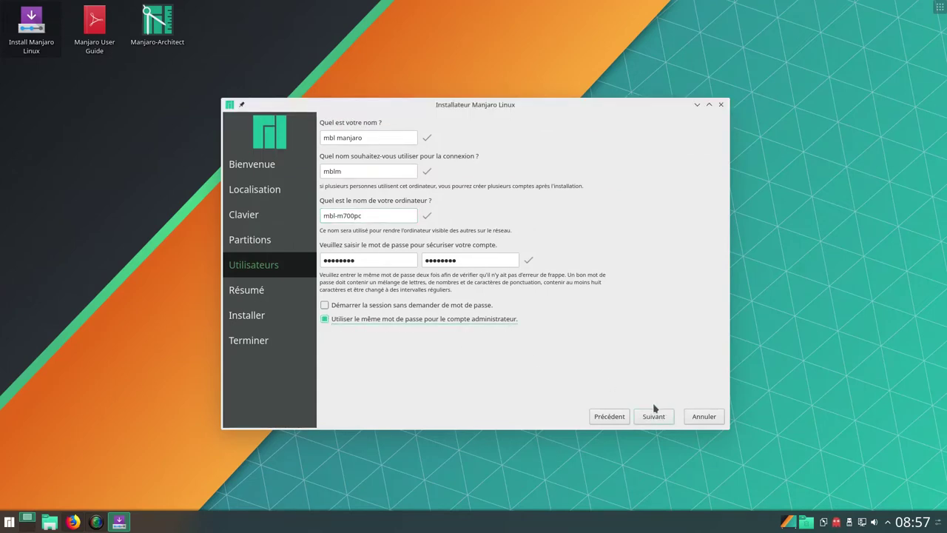
left_click(655, 422)
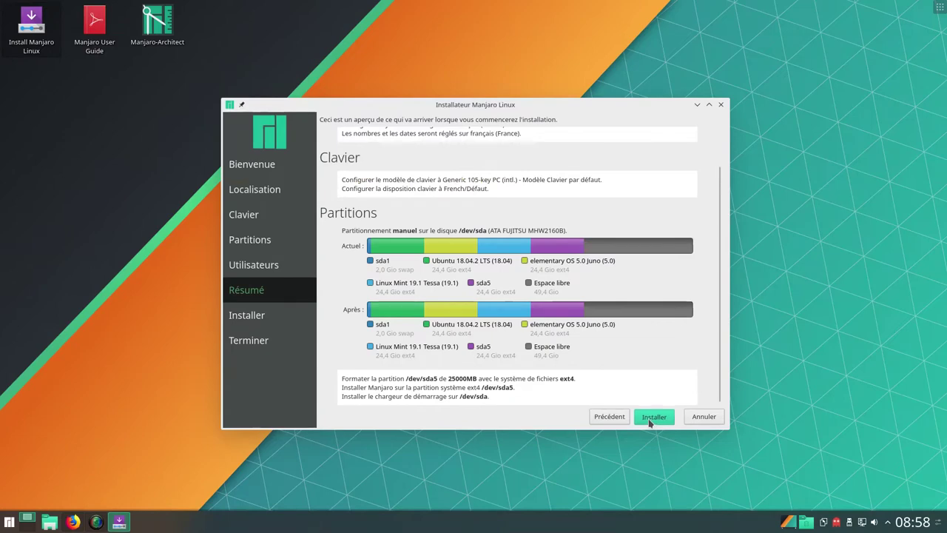
Launch the installation from the Résumé page and confirm installing now onto /dev/sda5
left_click(652, 419)
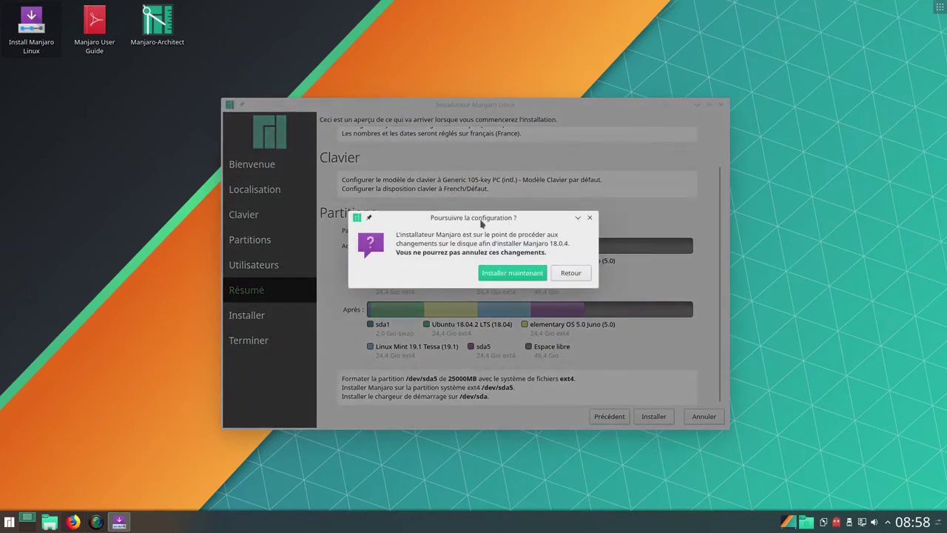
left_click(519, 280)
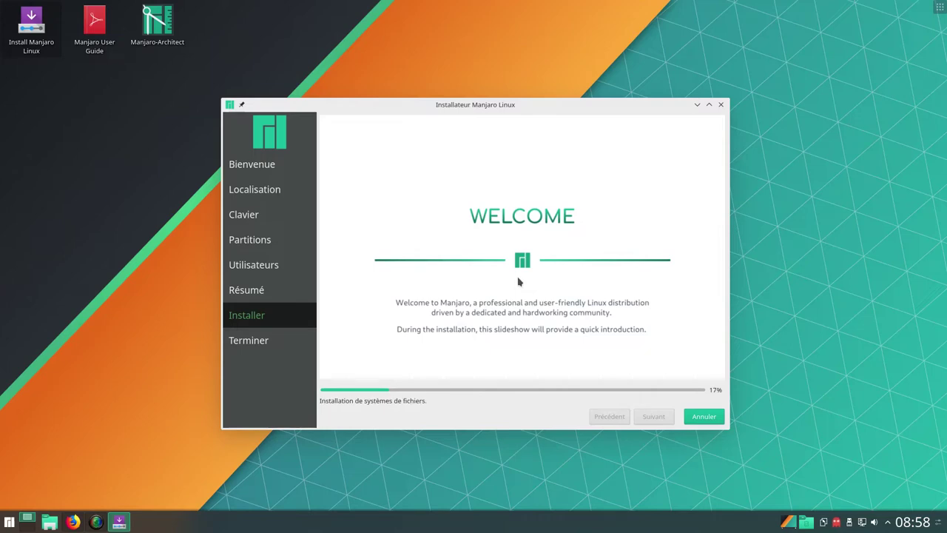
Move the installer window right and bring up SimpleScreenRecorder while the install runs
left_click_drag(531, 111, 705, 105)
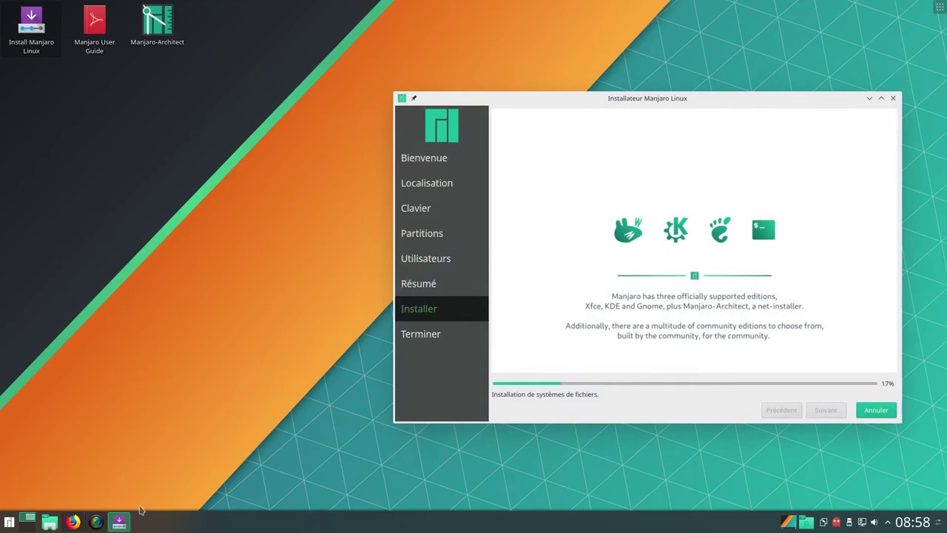
left_click(96, 522)
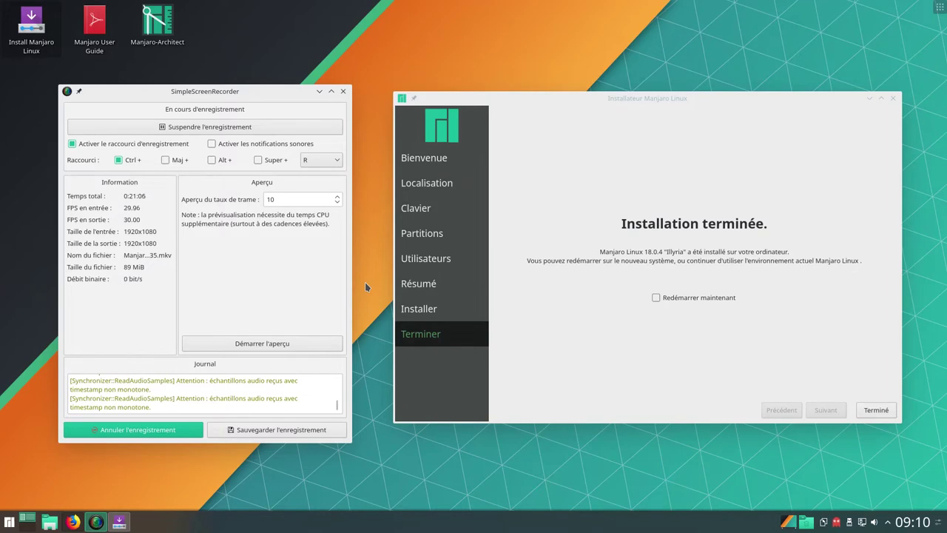
Save the screen recording in SimpleScreenRecorder
left_click(263, 432)
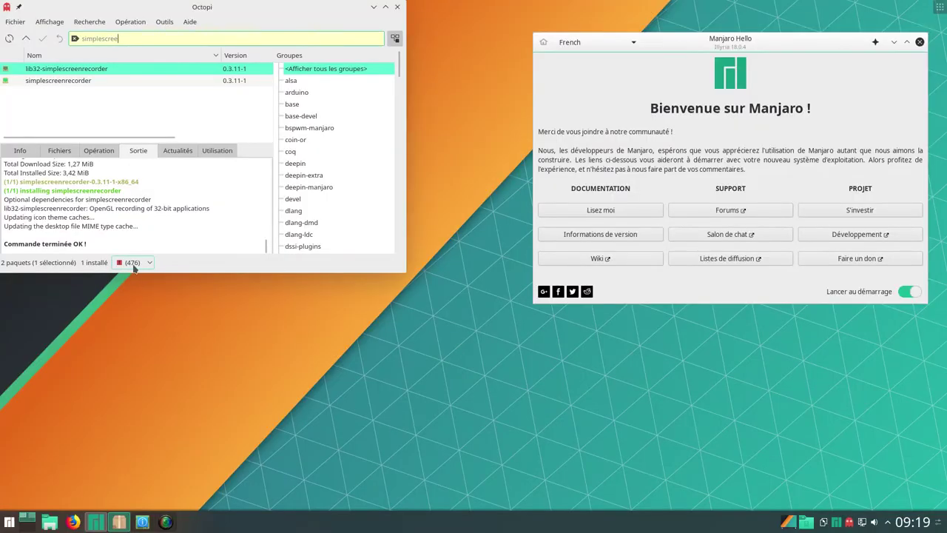
Close Octopi and launch KInfoCenter from the taskbar to display the system details
left_click(398, 7)
left_click(121, 522)
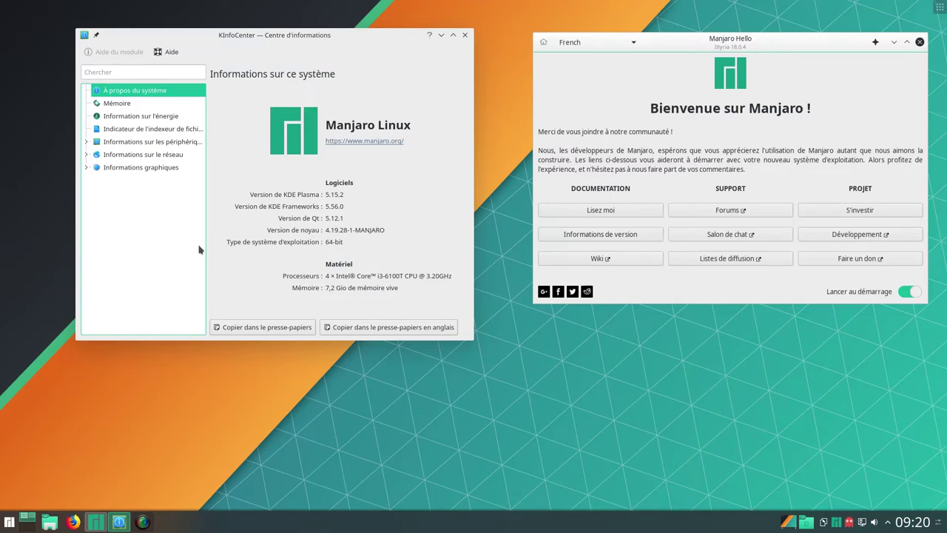
Close KInfoCenter and Manjaro Hello, then restore SimpleScreenRecorder and place it upper left
left_click(465, 35)
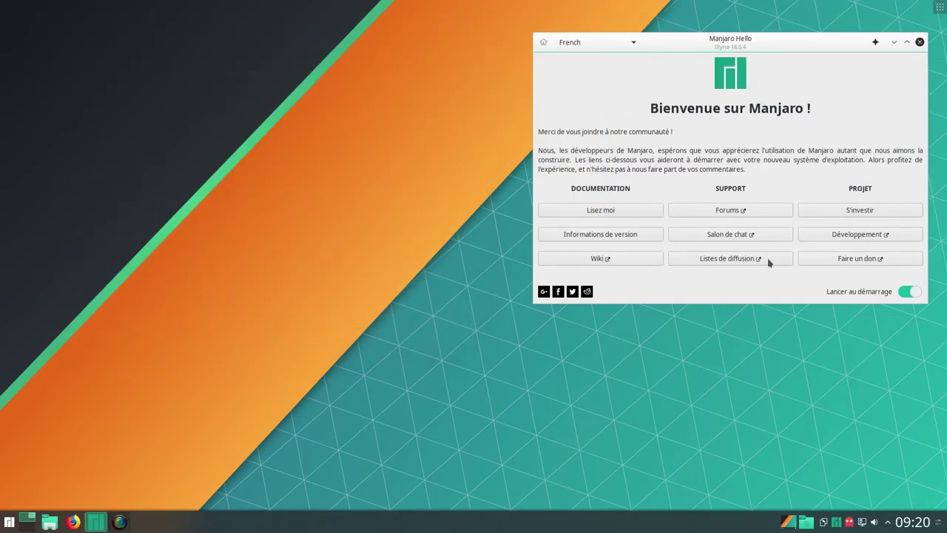
left_click_drag(812, 46, 741, 57)
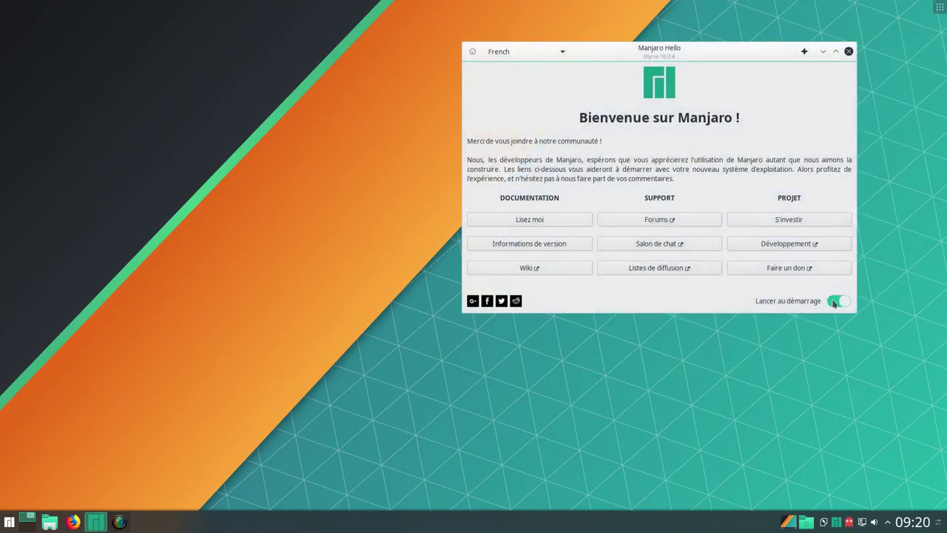
left_click(849, 52)
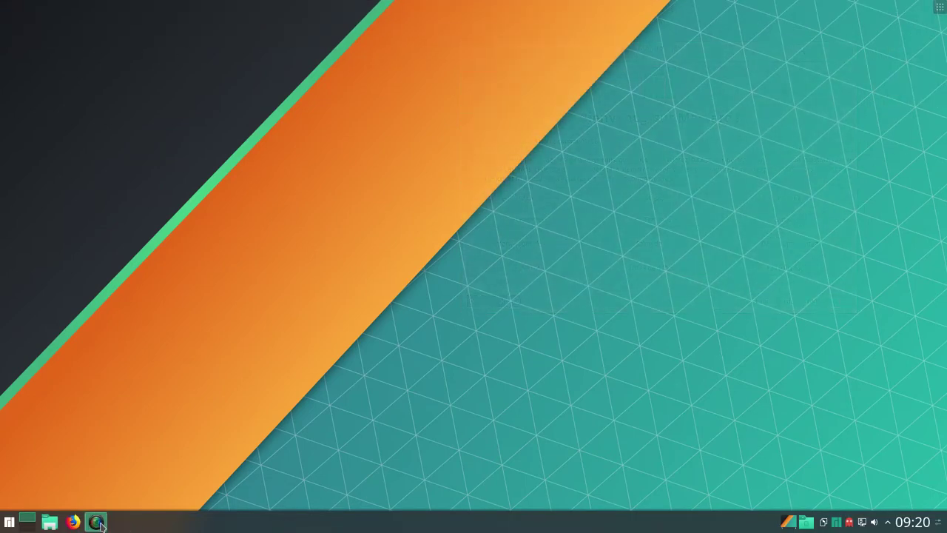
left_click(99, 523)
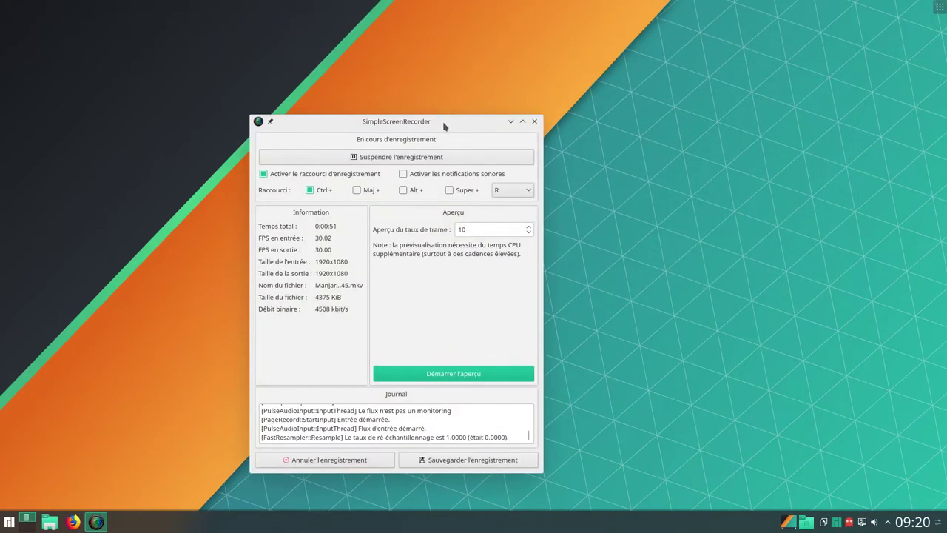
left_click_drag(444, 125, 249, 89)
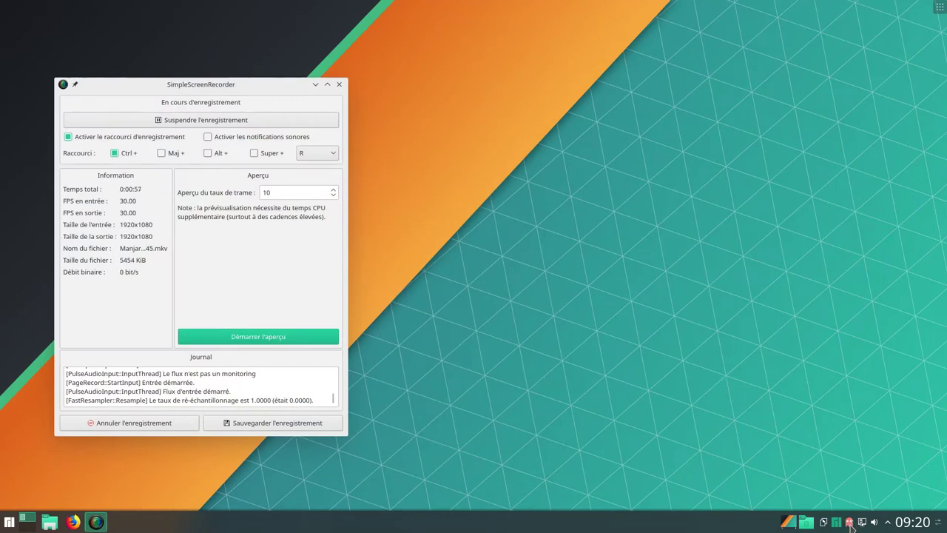
Start a full system update from Octopi's tray menu and review the 493-package, 1.10 GiB list
right_click(850, 523)
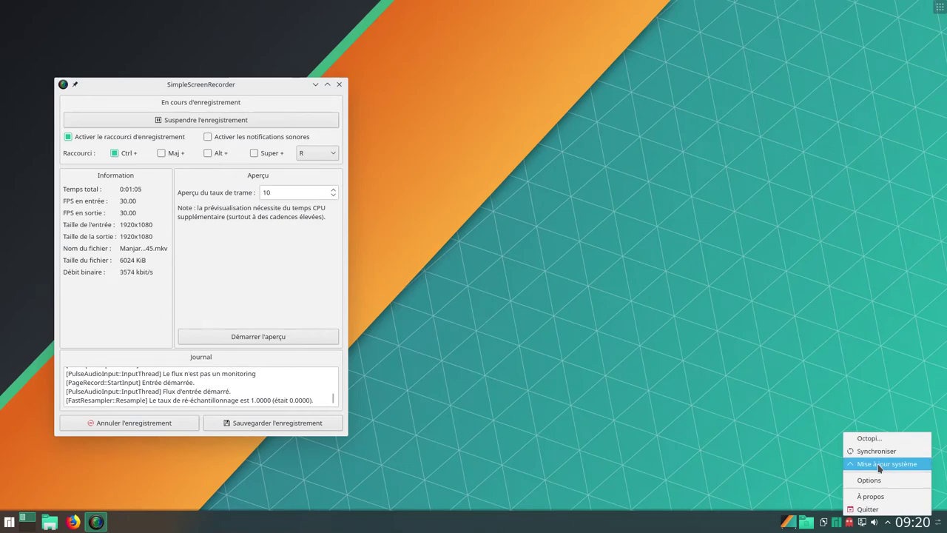
left_click(880, 464)
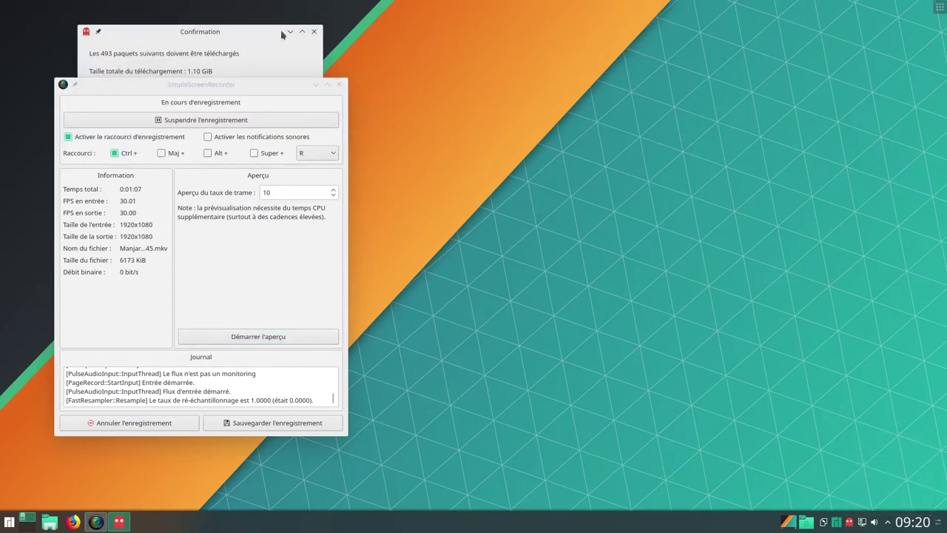
left_click_drag(259, 86, 743, 36)
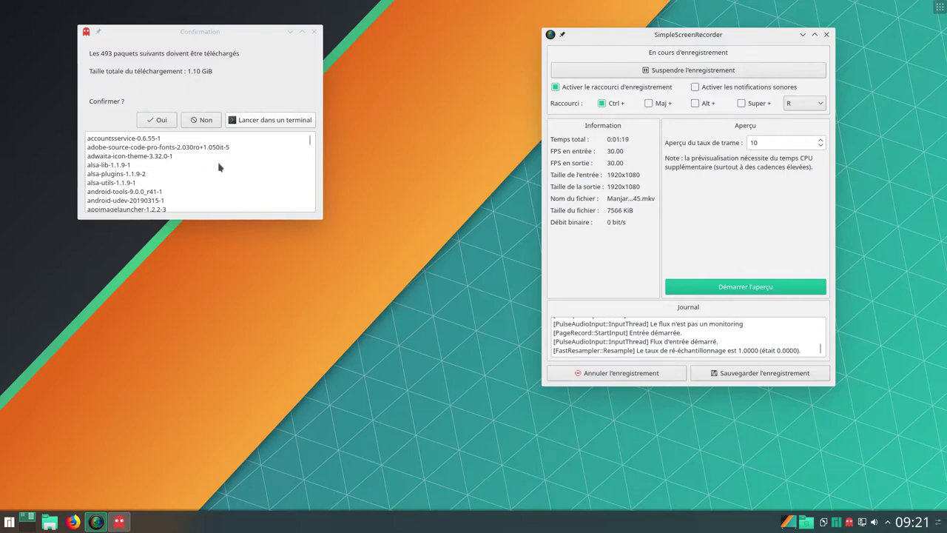
scroll(217, 185, "down", 5)
scroll(217, 185, "down", 20)
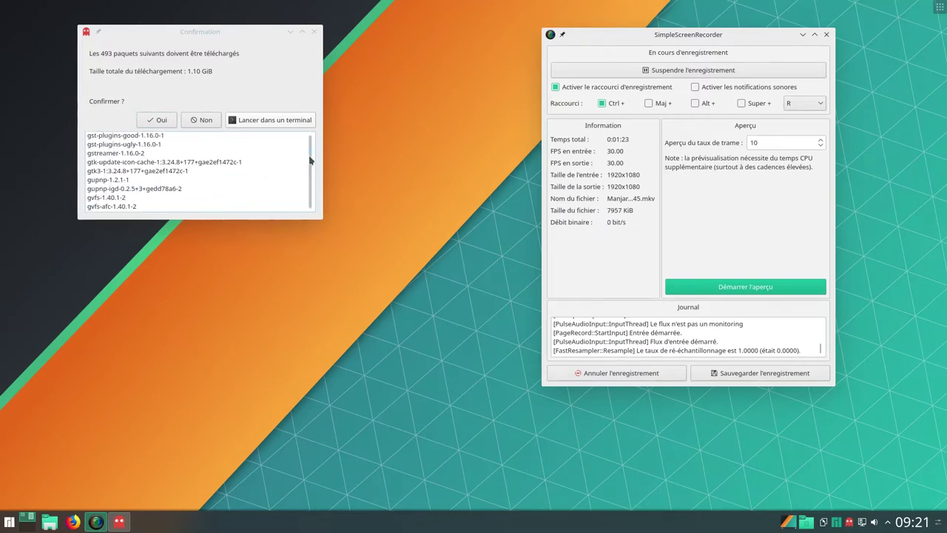
left_click_drag(310, 158, 317, 123)
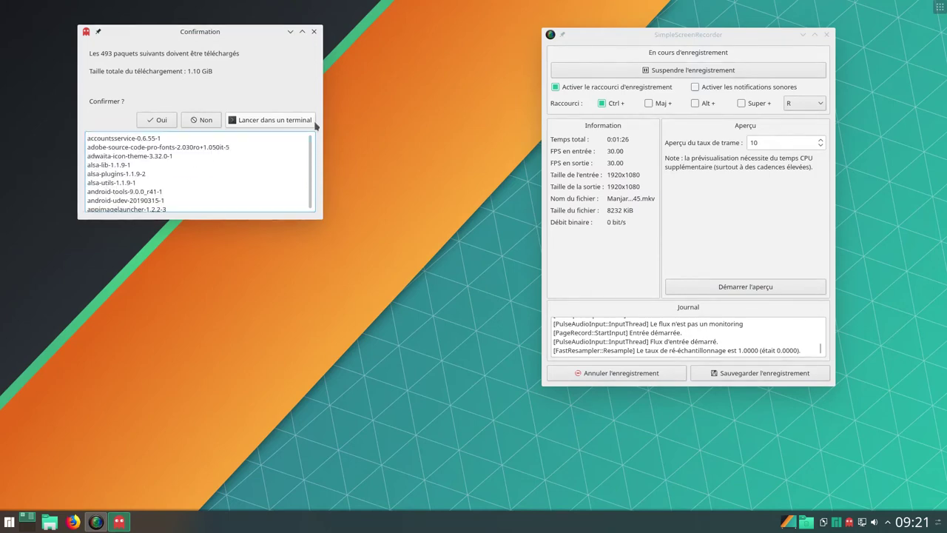
Accept downloading the 493 packages and authenticate with the root password
left_click(157, 121)
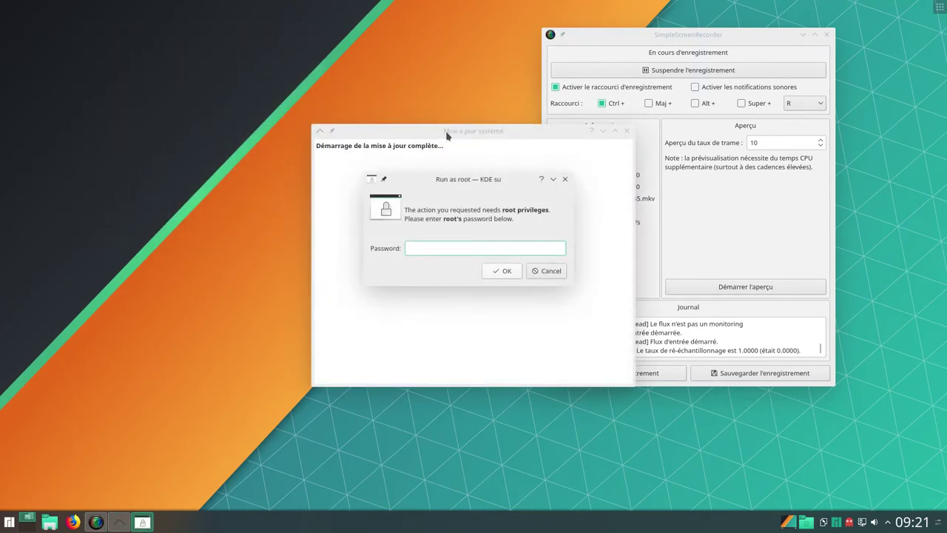
type("•••")
left_click(500, 272)
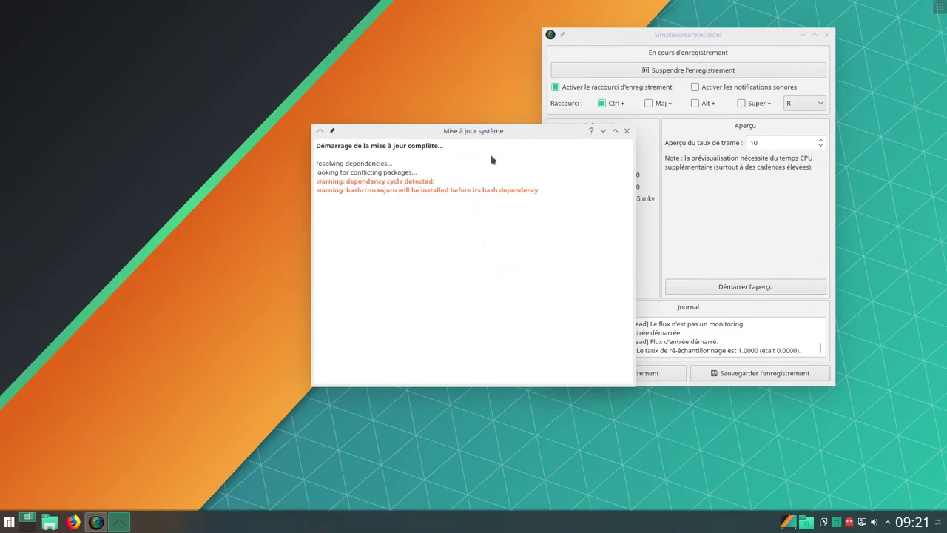
Move the update progress and recorder windows aside while the 498-package upgrade downloads
left_click_drag(524, 130, 393, 114)
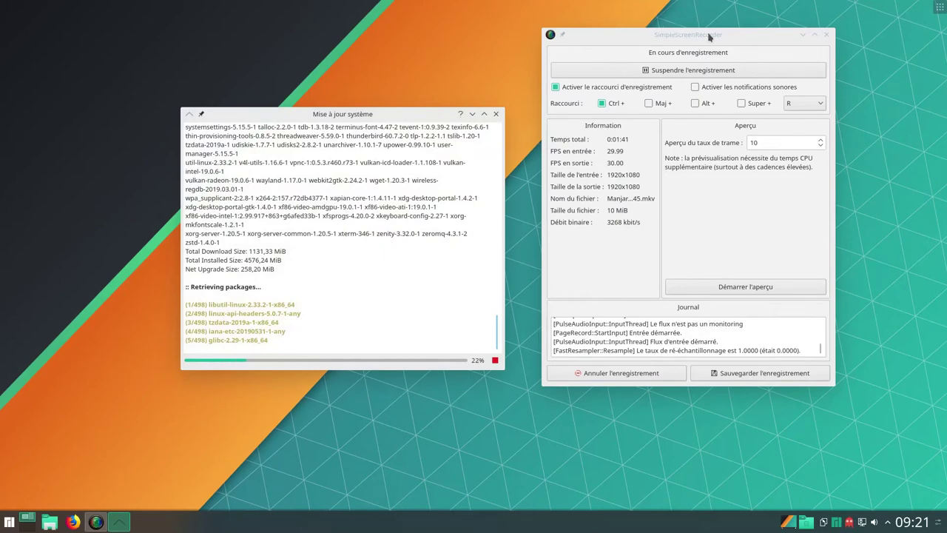
left_click_drag(708, 34, 805, 43)
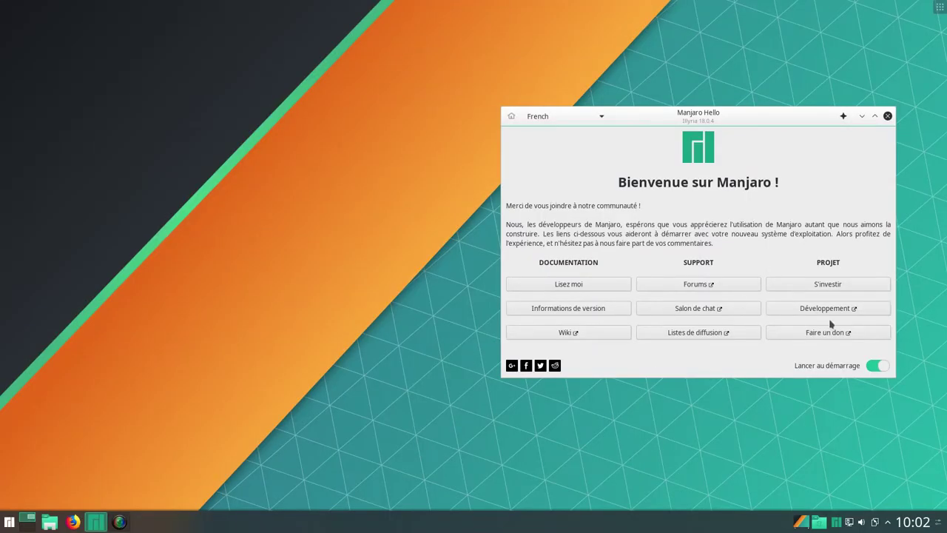
Turn off Manjaro Hello's launch at startup, close it, and open KInfoCenter from the launcher
left_click(871, 366)
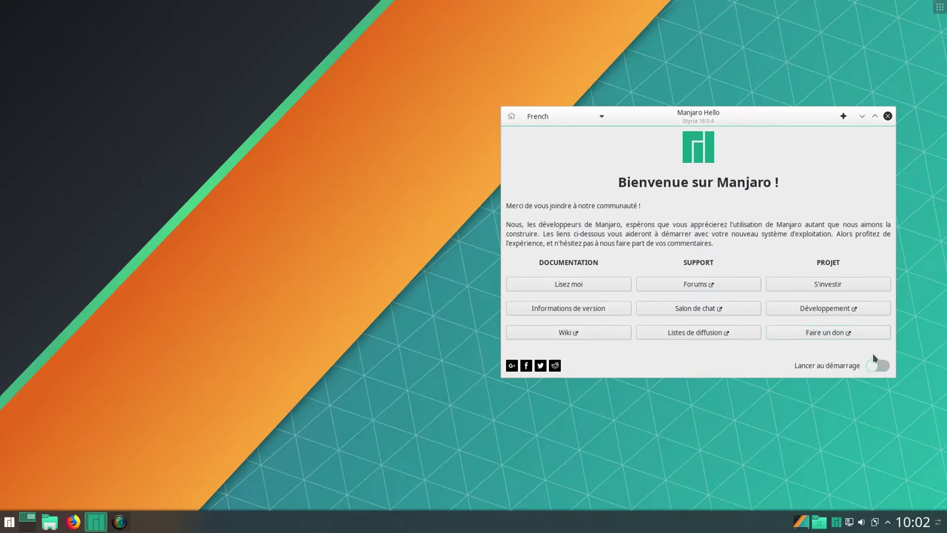
left_click(889, 116)
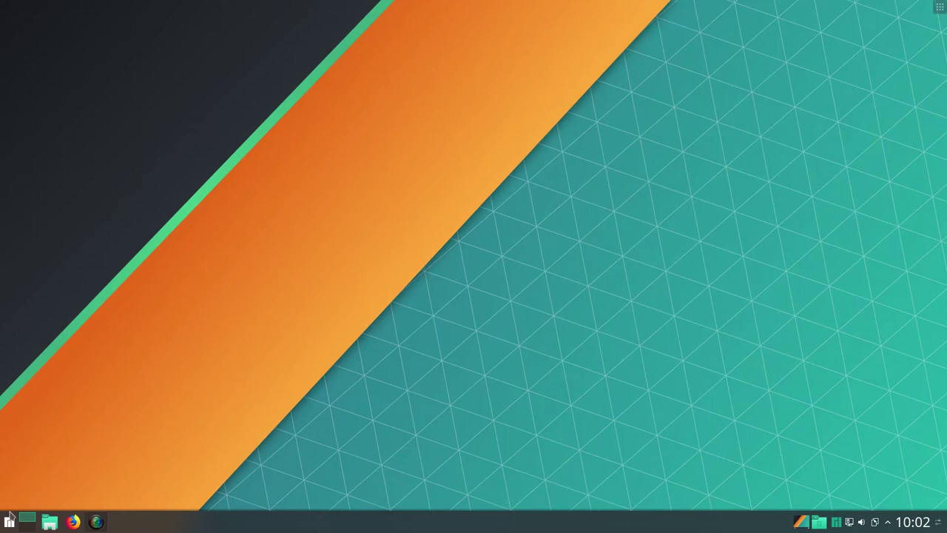
left_click(9, 518)
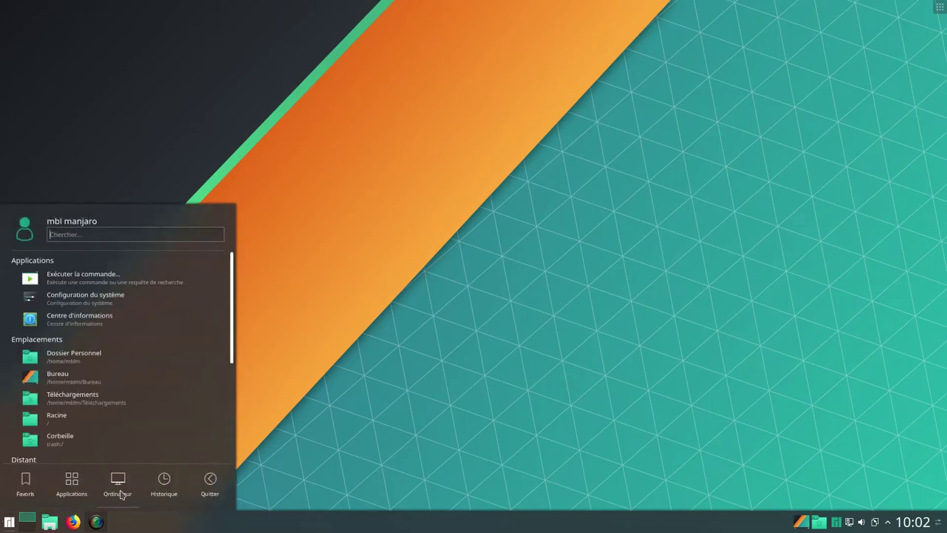
left_click(124, 318)
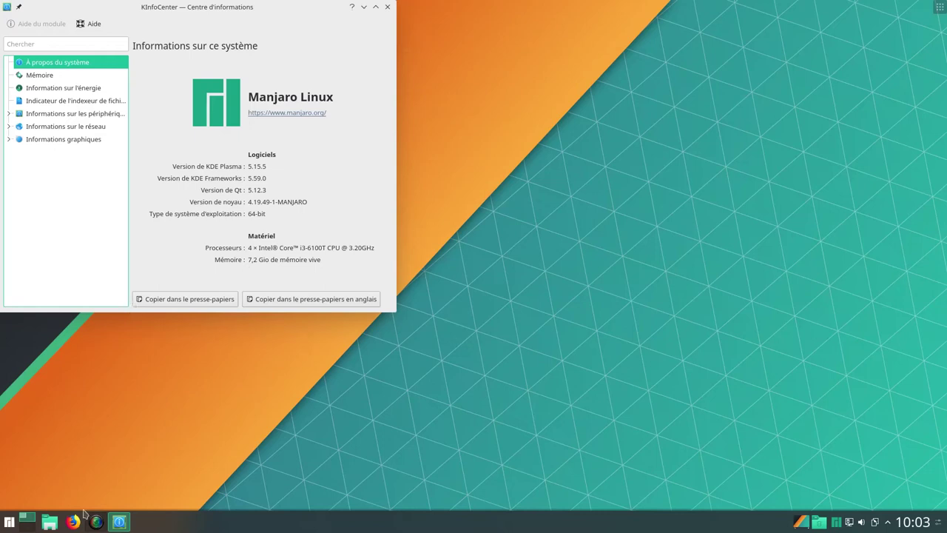
Launch Octopi, search 'neo', and queue neofetch for installation without optional dependencies
left_click(9, 522)
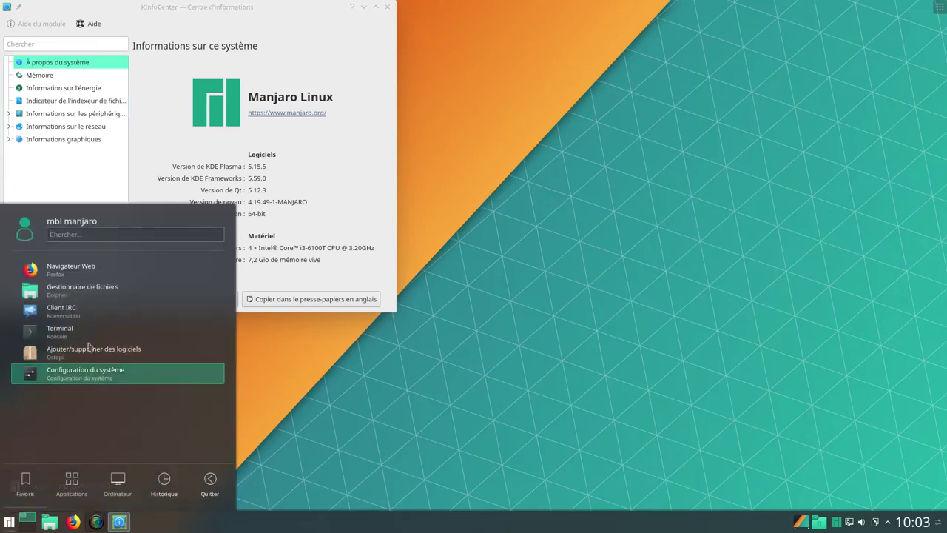
left_click(115, 356)
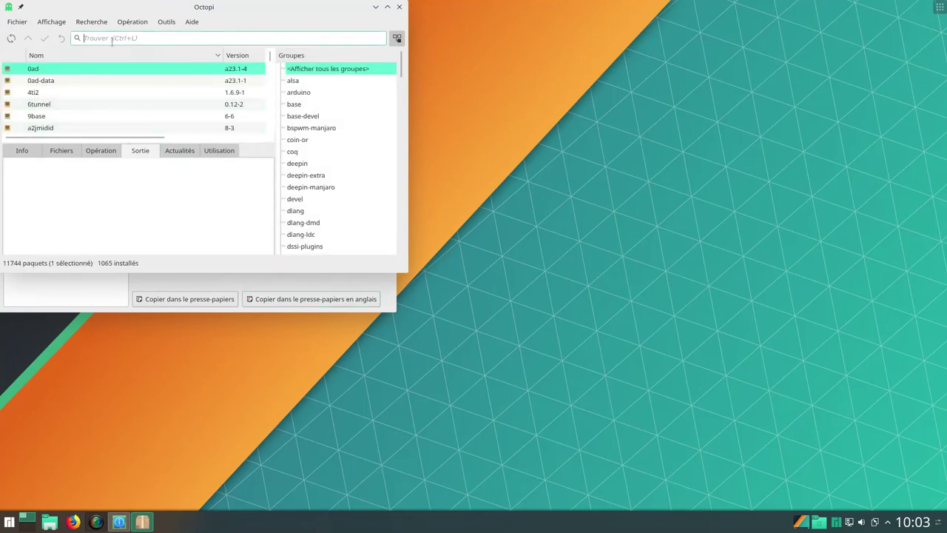
type("neo")
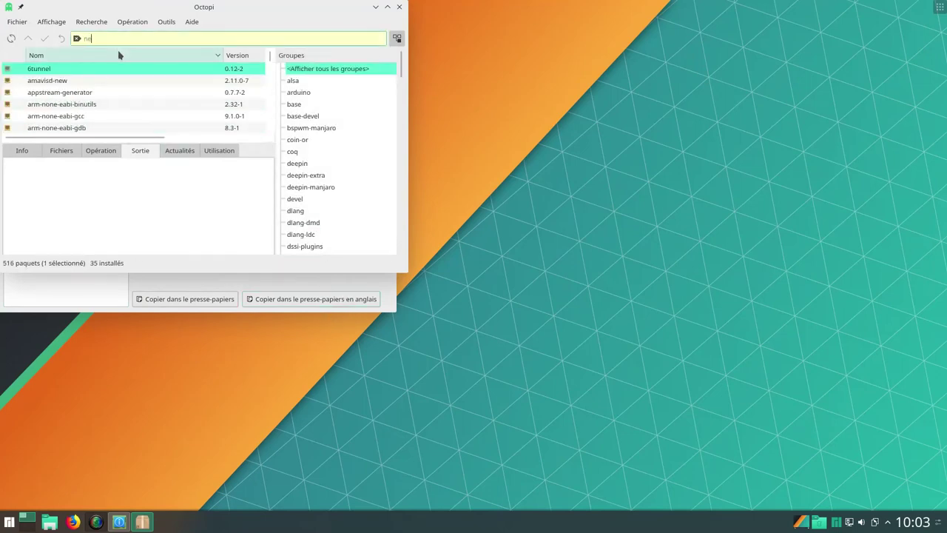
right_click(99, 70)
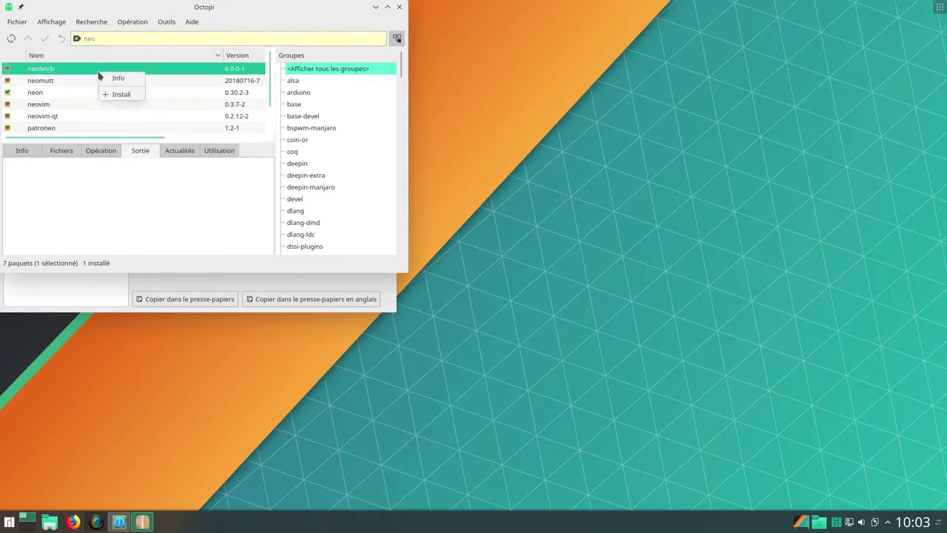
left_click(116, 94)
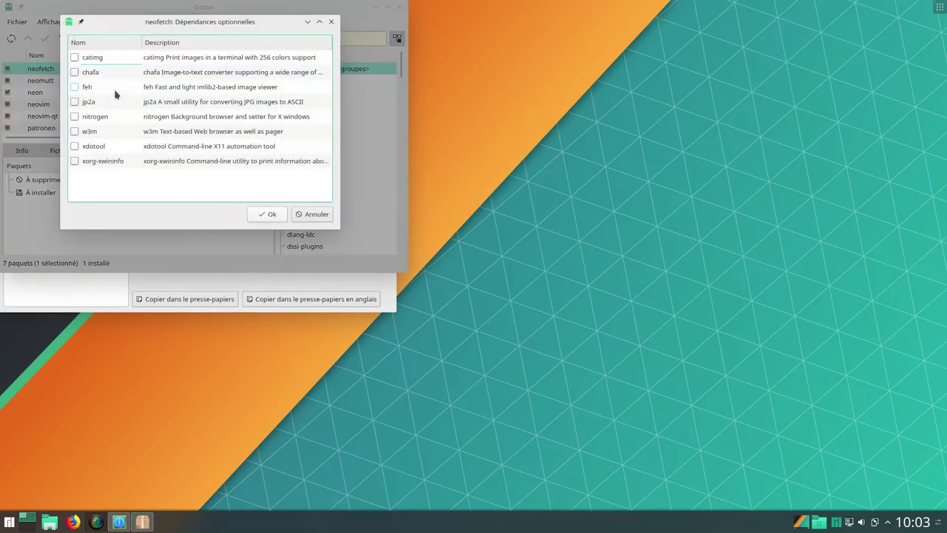
left_click(275, 216)
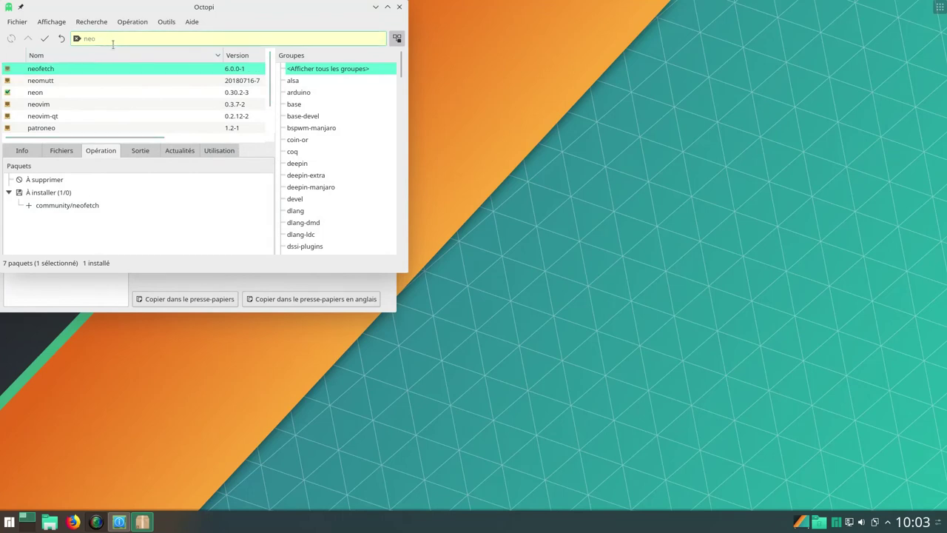
Search 'hto' to show the installed htop package, then apply the queued installation
key("BackSpace")
key("BackSpace")
key("BackSpace")
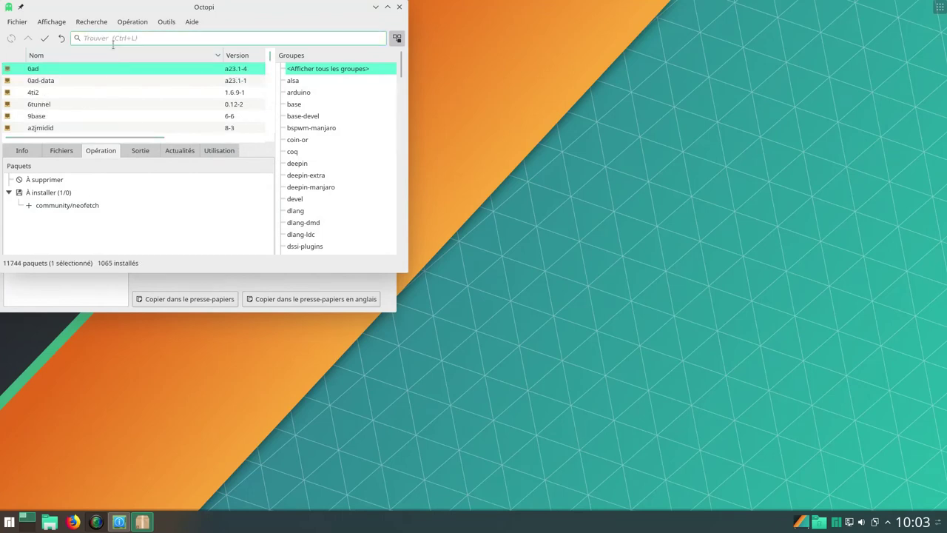
type("hto")
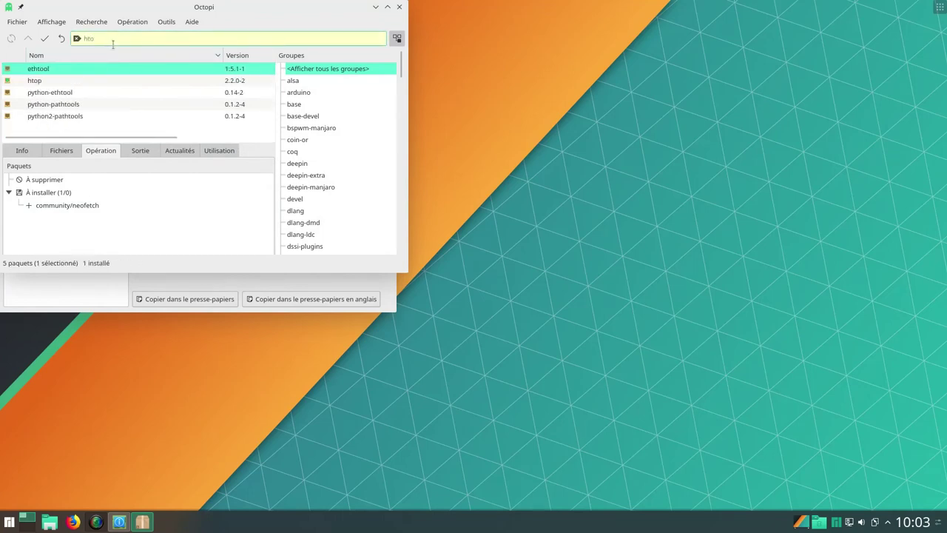
right_click(66, 83)
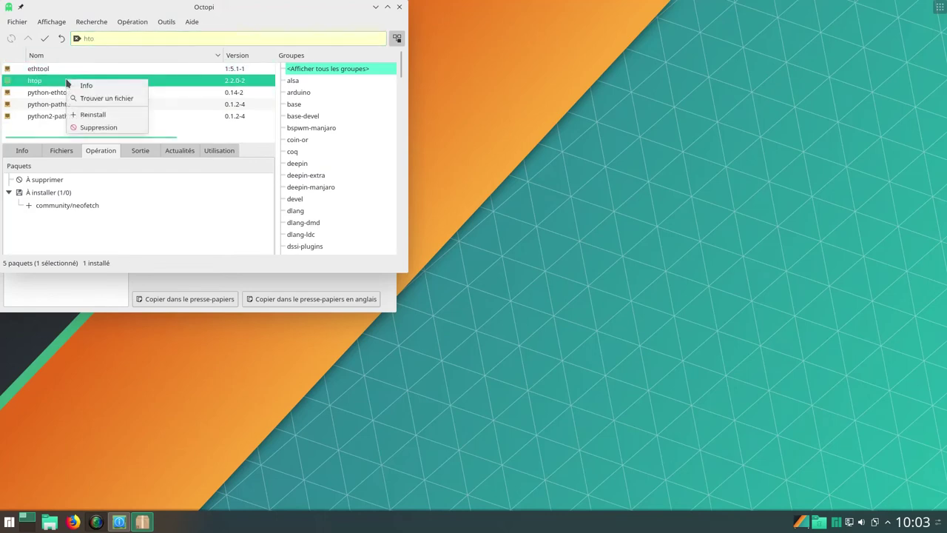
left_click(43, 39)
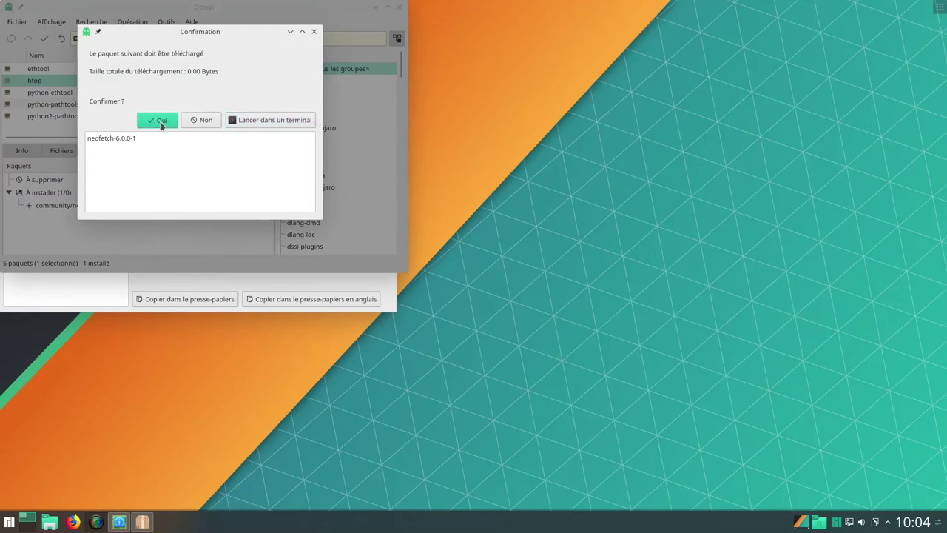
Confirm the neofetch installation with the root password, then close Octopi when it finishes
left_click(163, 122)
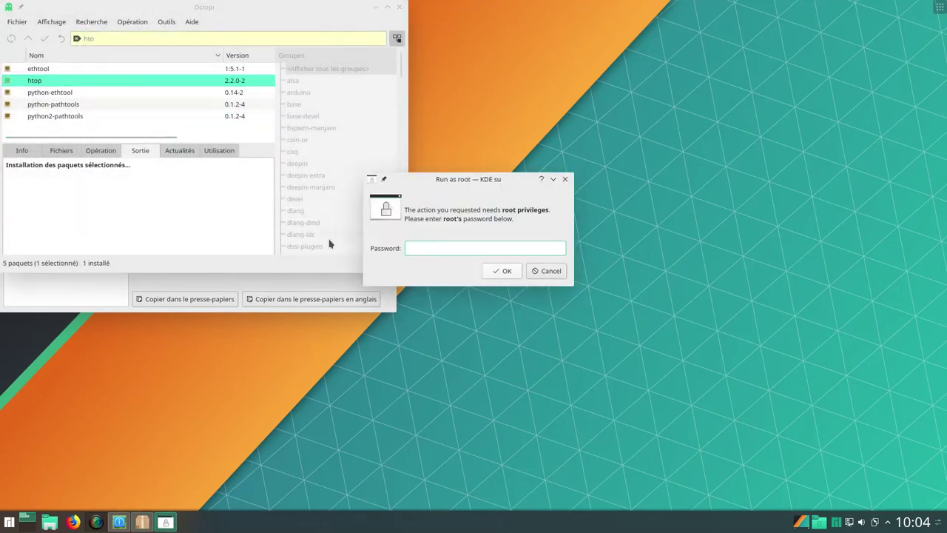
type("********")
left_click(503, 273)
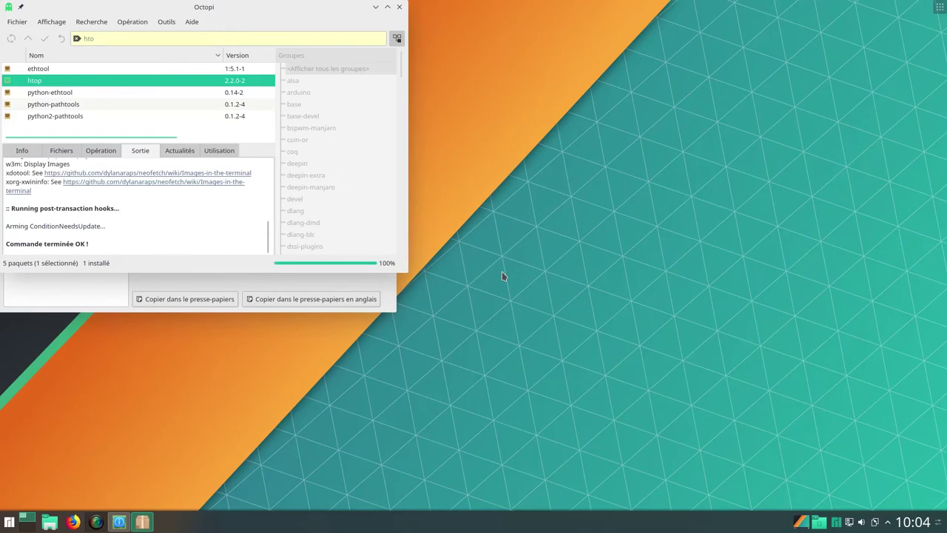
left_click(398, 8)
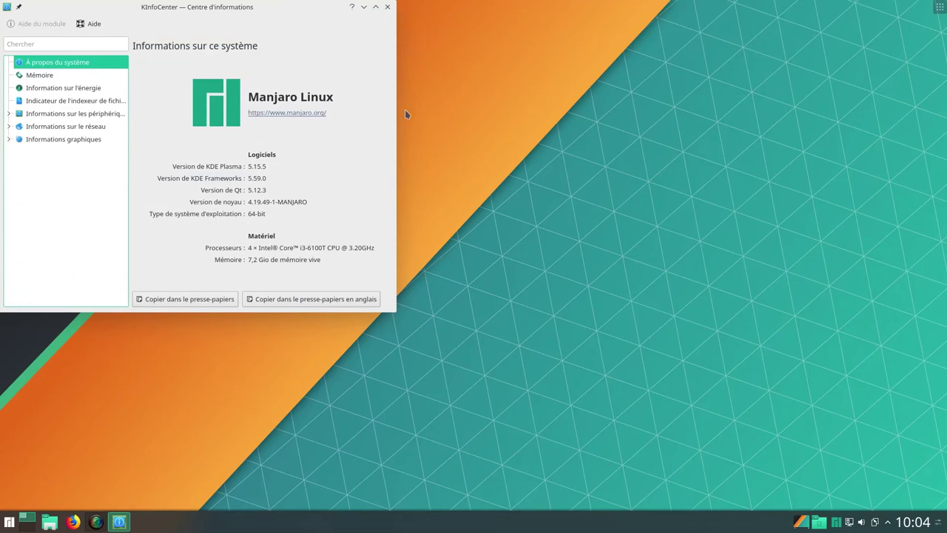
Open Konsole, run neofetch to print the system summary, and open a second terminal
left_click(8, 522)
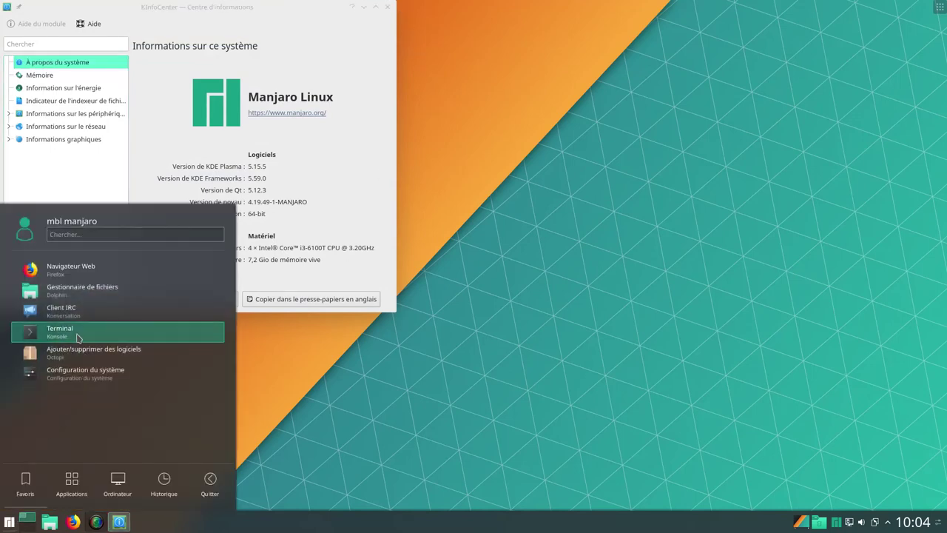
left_click(74, 335)
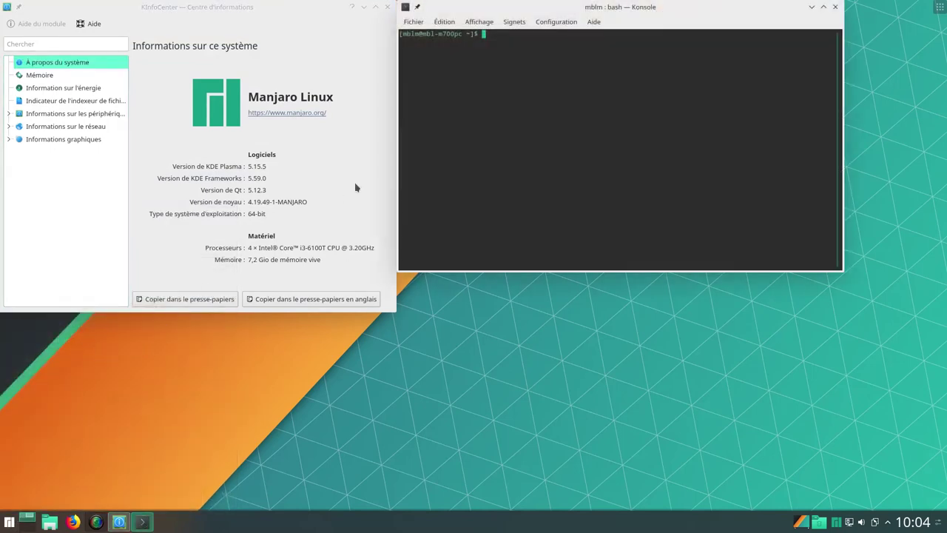
type("neofetch")
key("Return")
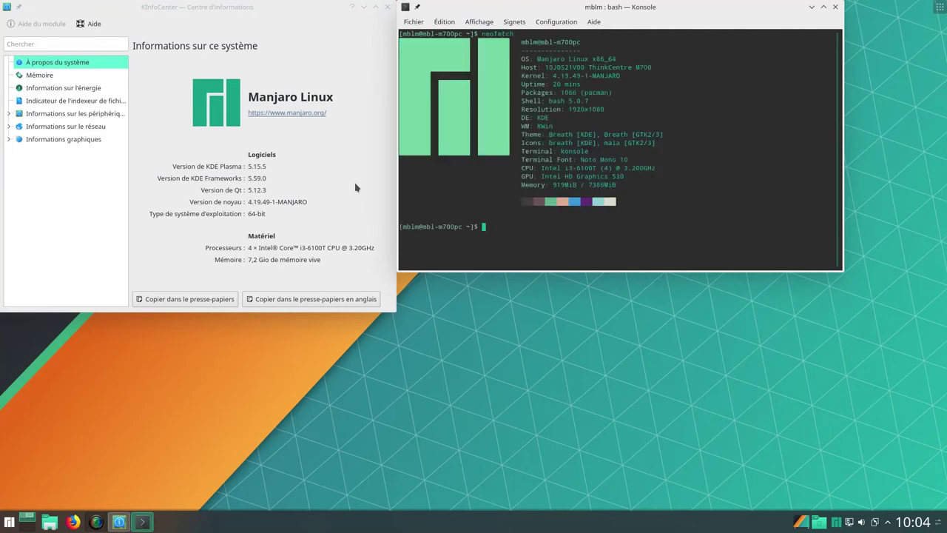
left_click(9, 522)
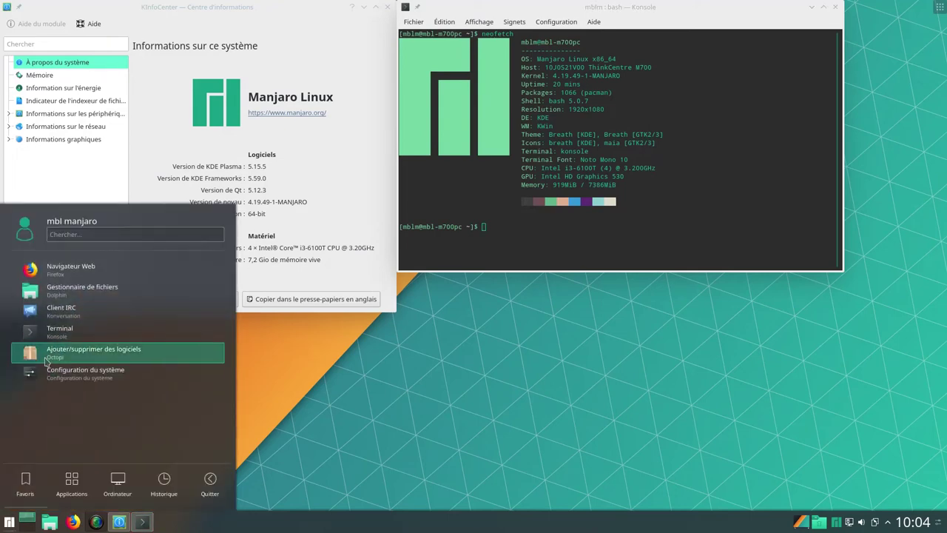
left_click(96, 338)
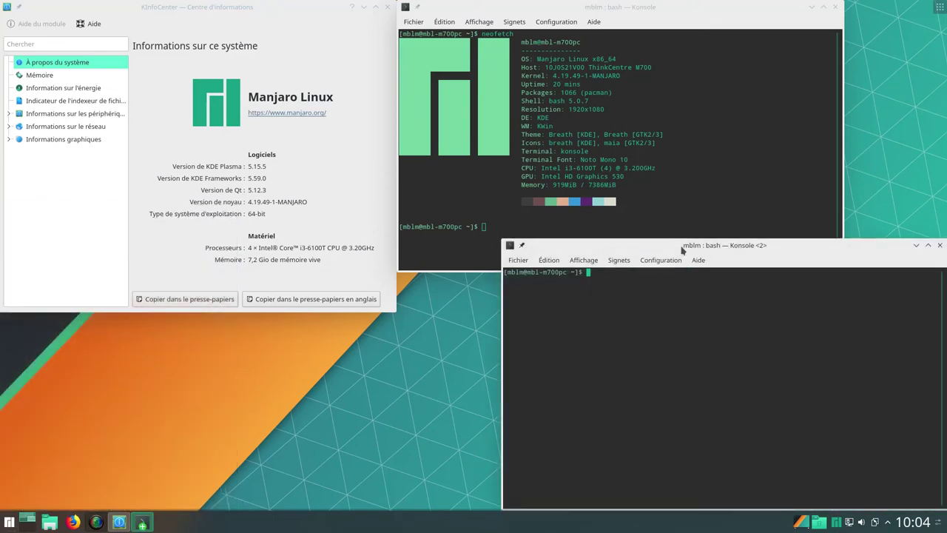
Place the second terminal under the first, run htop in it, and open a third terminal
left_click_drag(672, 245, 565, 227)
type("h")
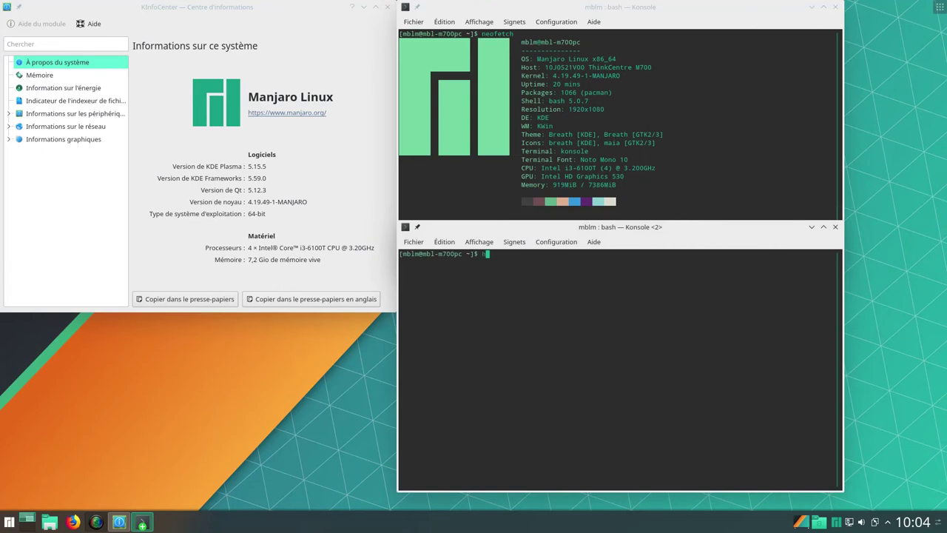
type("top")
key("Return")
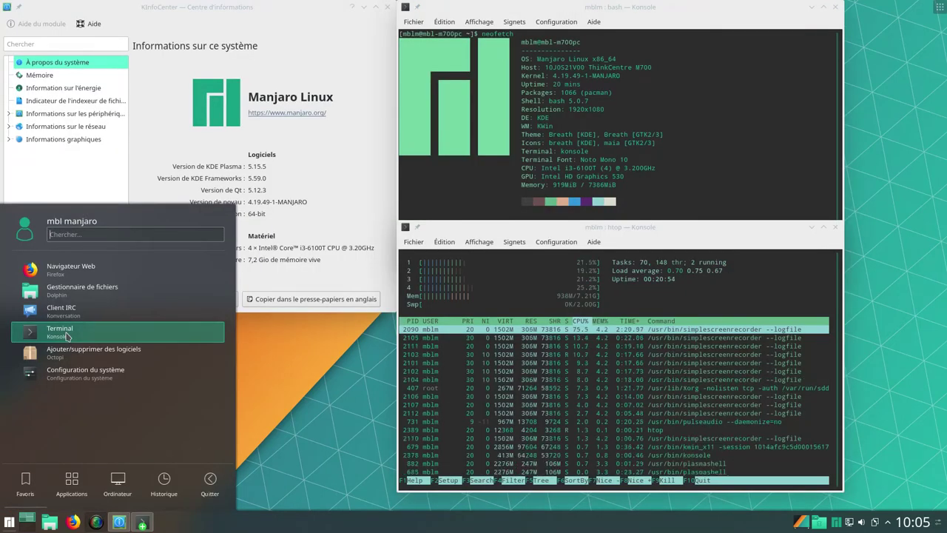
left_click(59, 331)
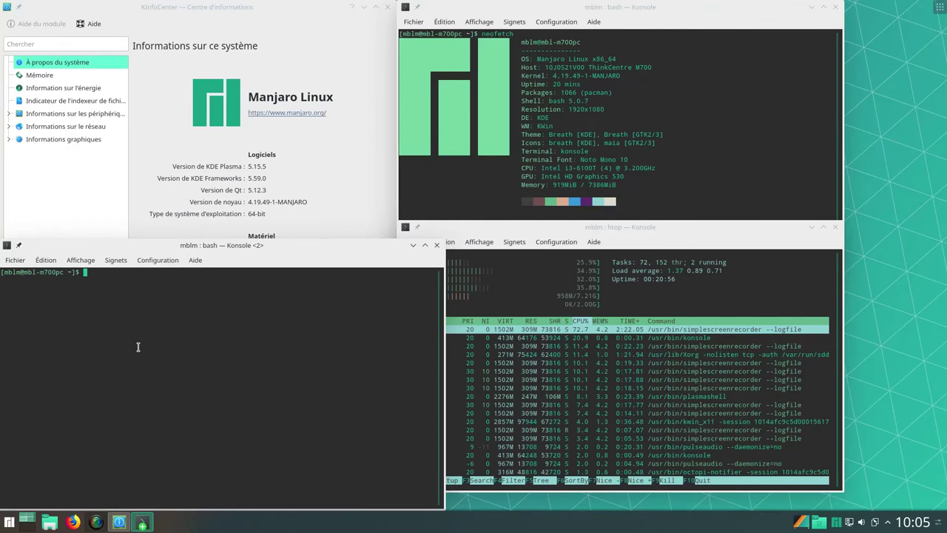
Show disk usage with df -h, highlight the /dev/sda5 root line, then type nano /etc/fstab
type("c")
type("f")
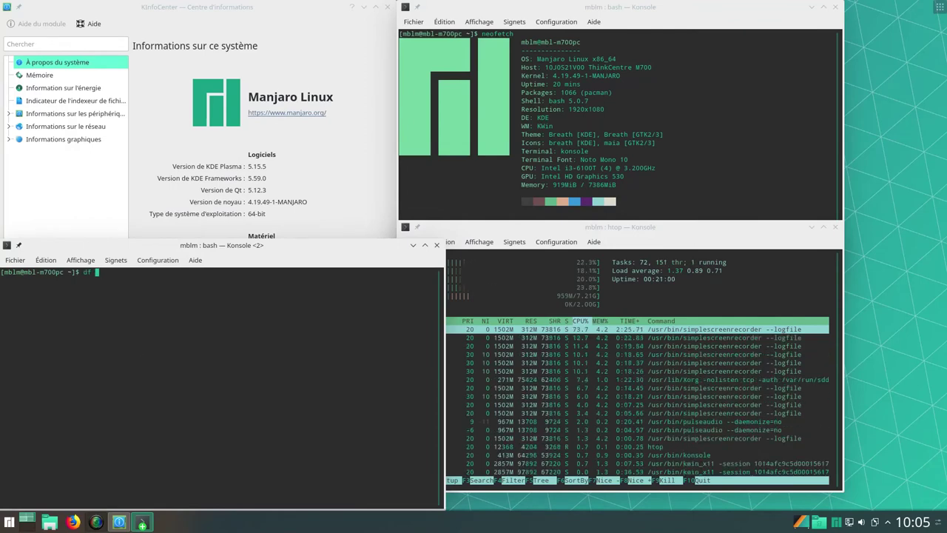
type(" -h")
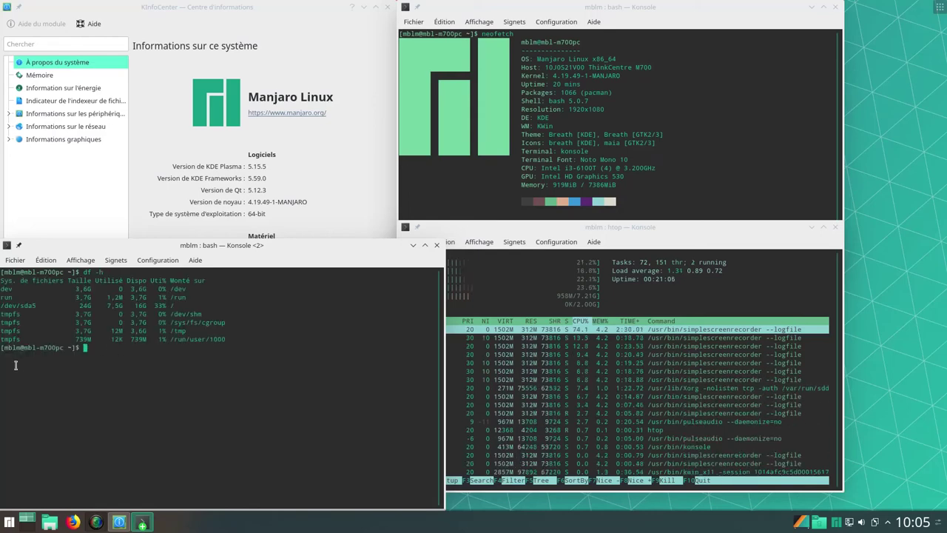
left_click_drag(215, 260, 232, 254)
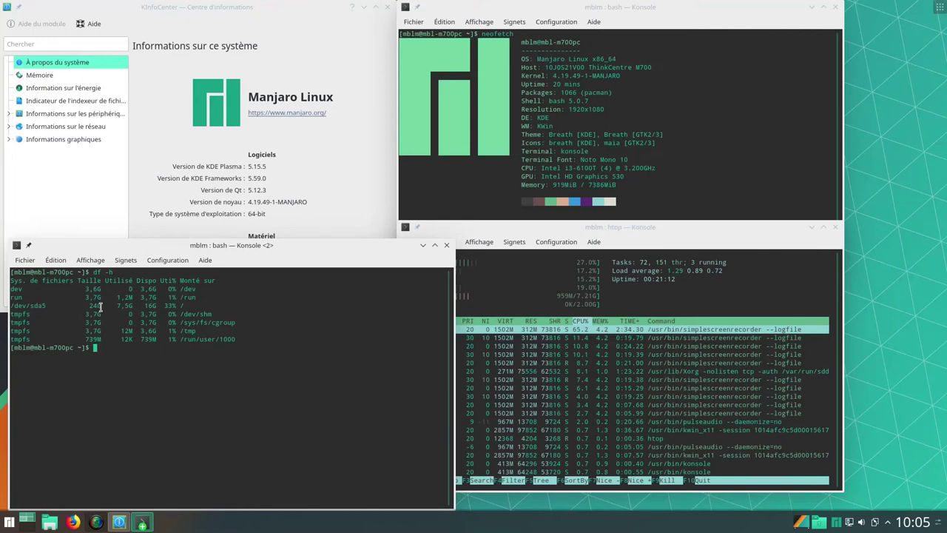
triple_click(100, 305)
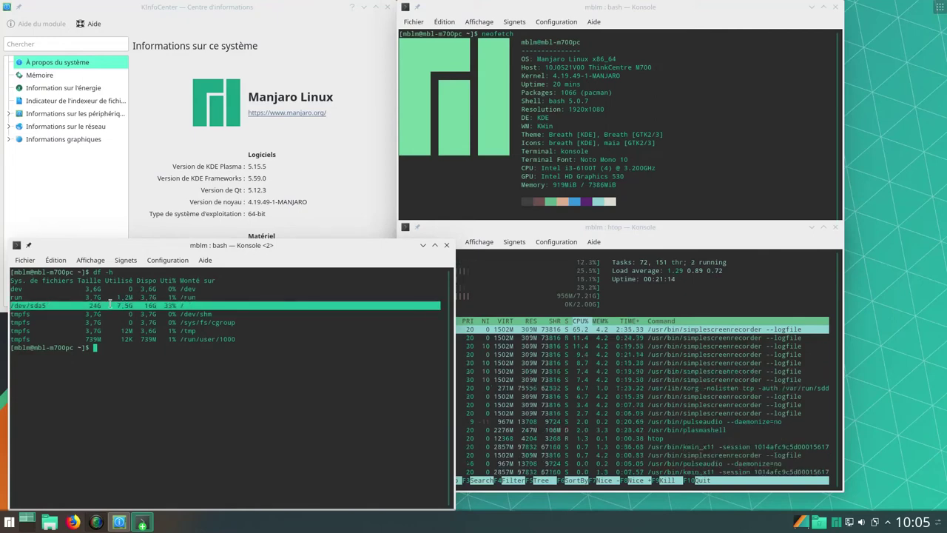
left_click(106, 351)
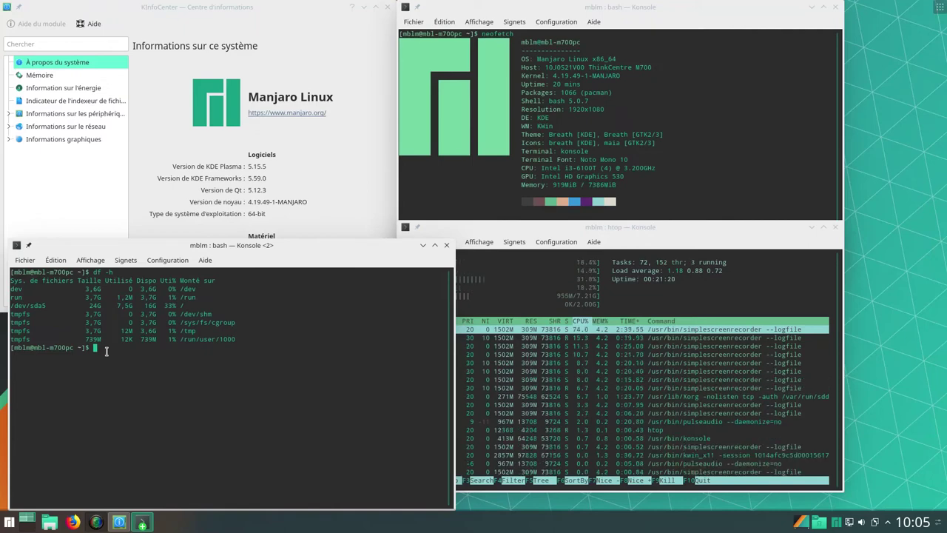
type("nano /")
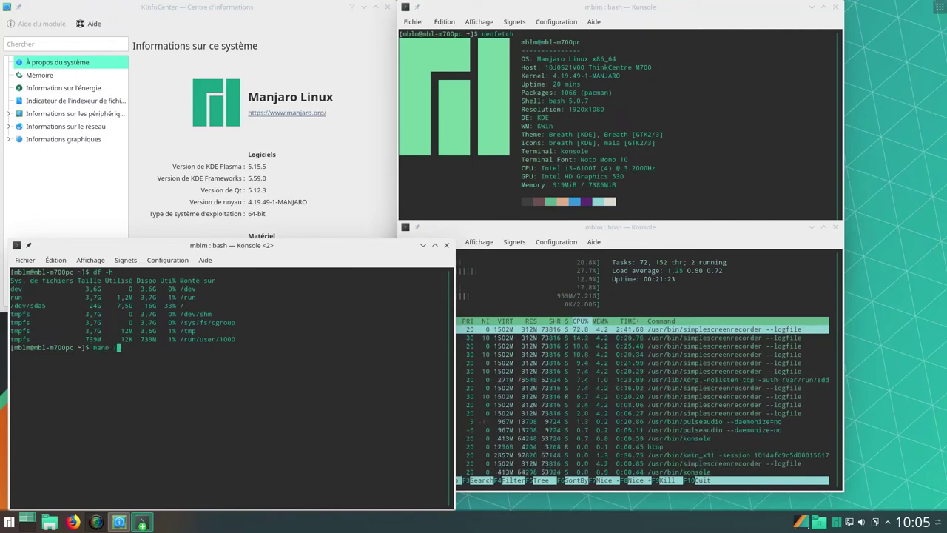
type("etc/")
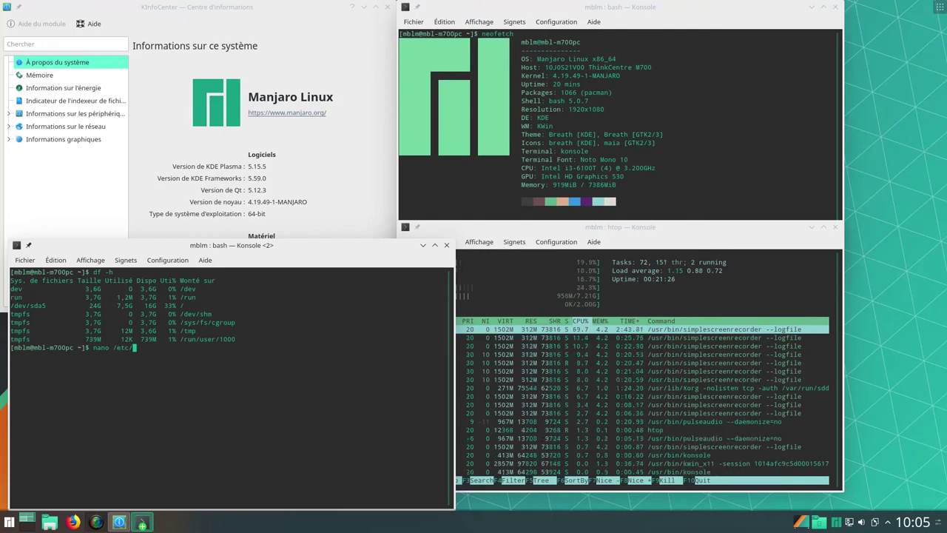
type("fstab")
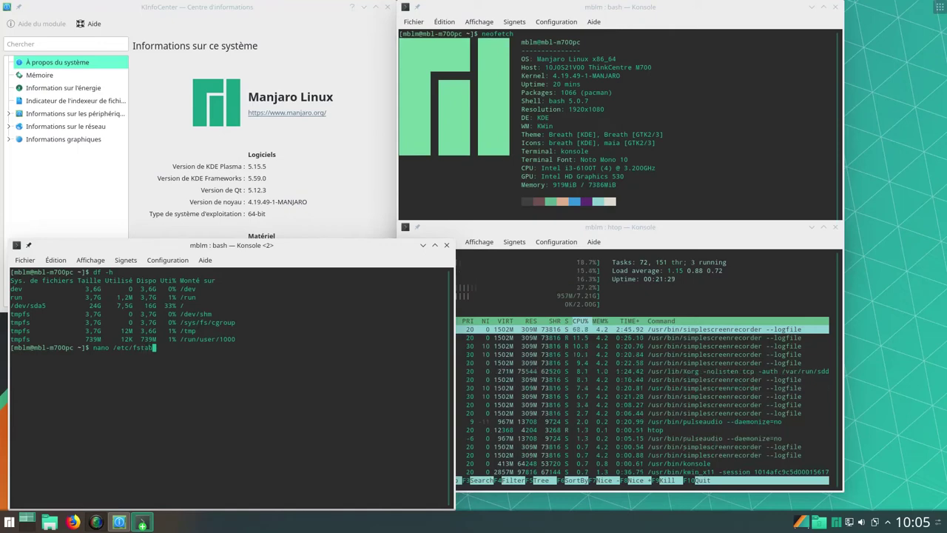
Open /etc/fstab read-only in nano, highlight the root partition's UUID, and launch another terminal
key("Return")
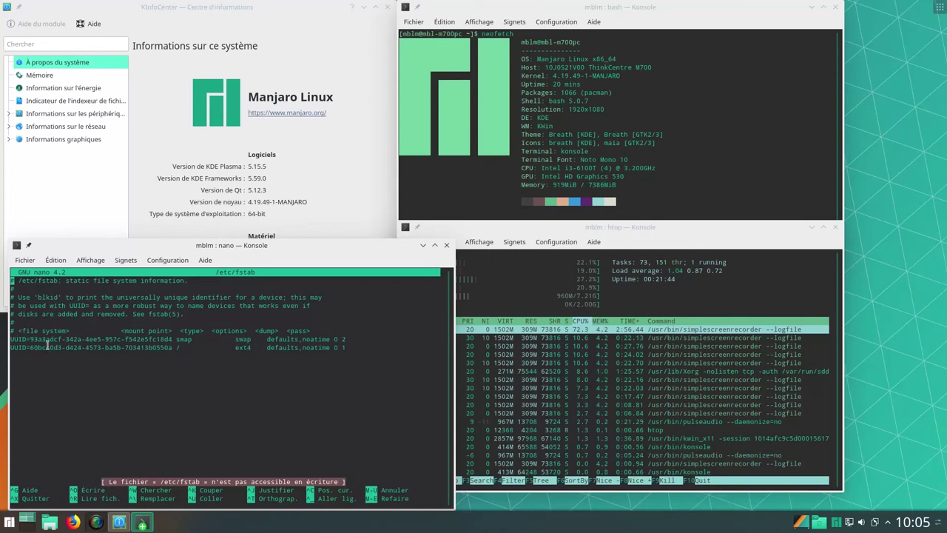
left_click_drag(12, 347, 176, 347)
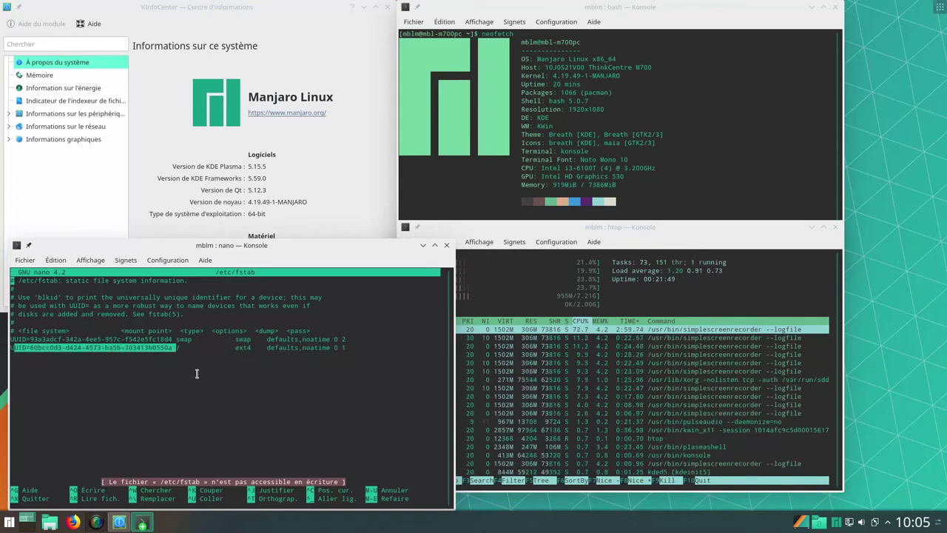
left_click(197, 375)
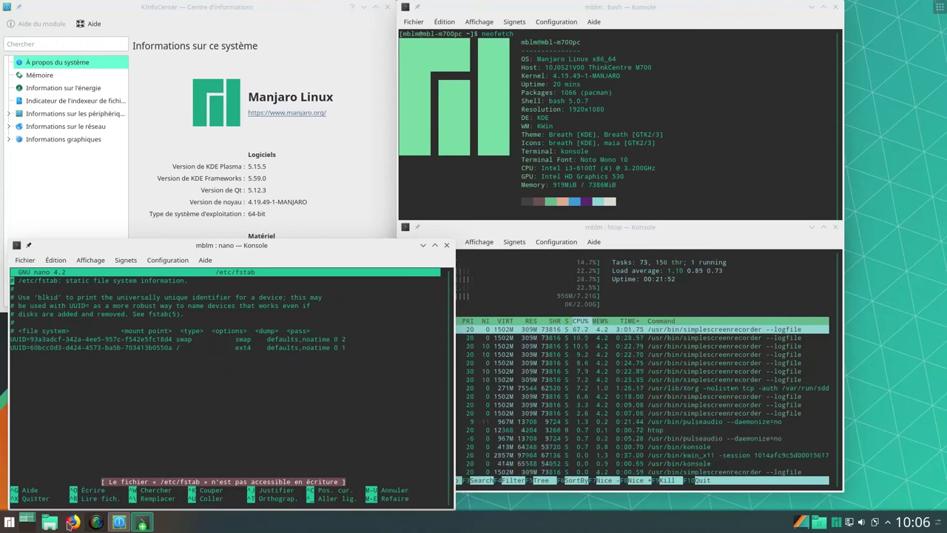
left_click(9, 522)
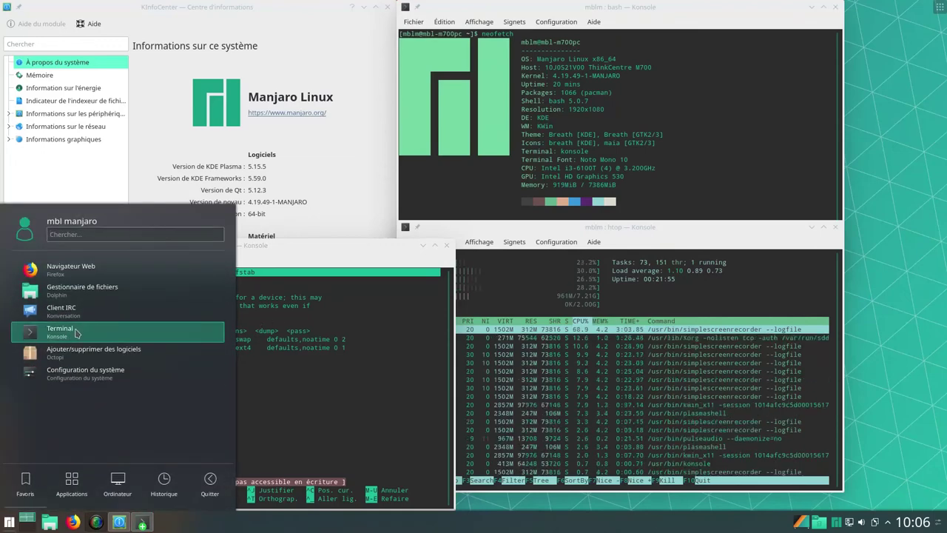
left_click(74, 331)
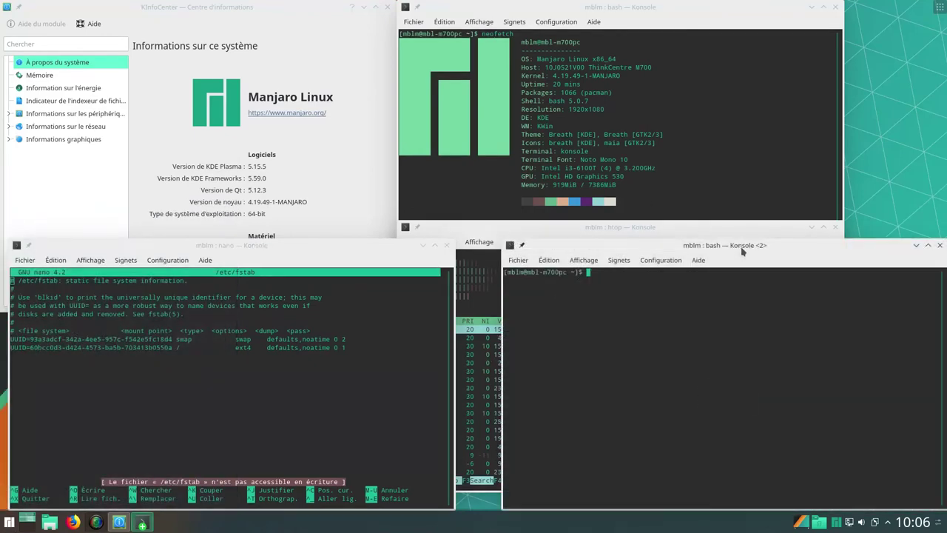
Run df -h in the new terminal, then shrink it and move it to the top right
left_click_drag(805, 261, 647, 204)
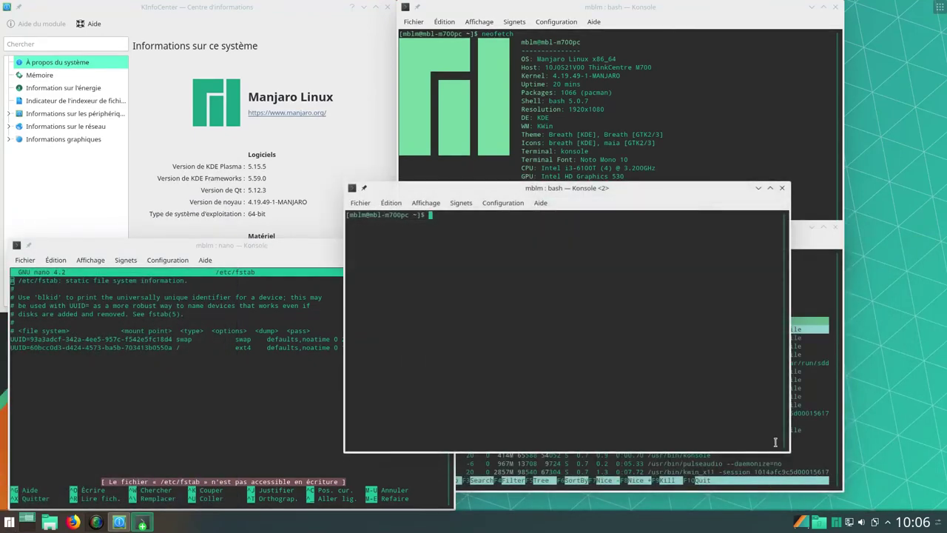
type("d")
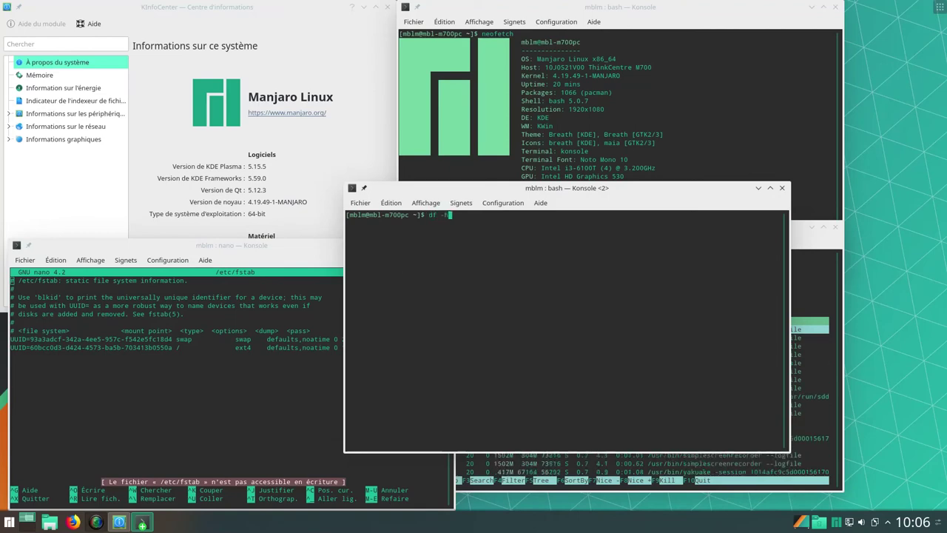
type("f -h")
key("Return")
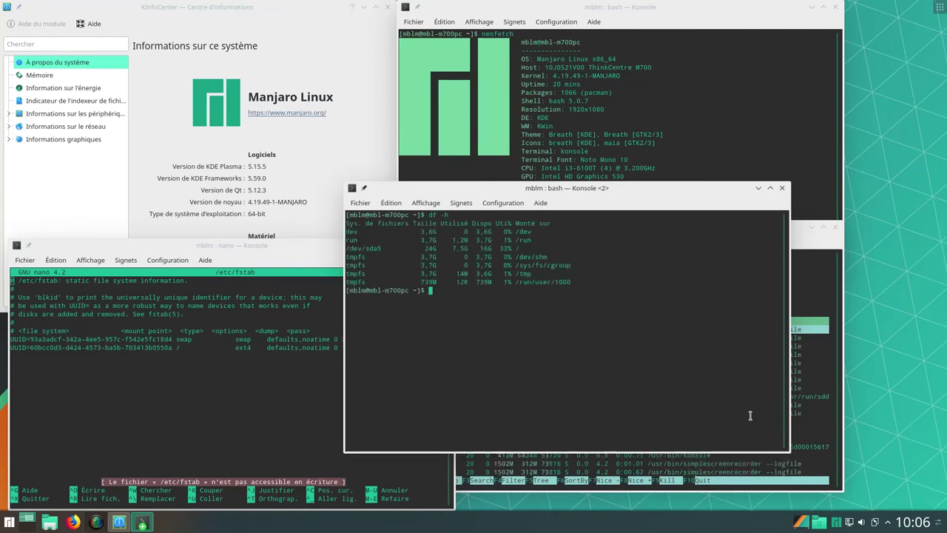
left_click_drag(789, 448, 620, 328)
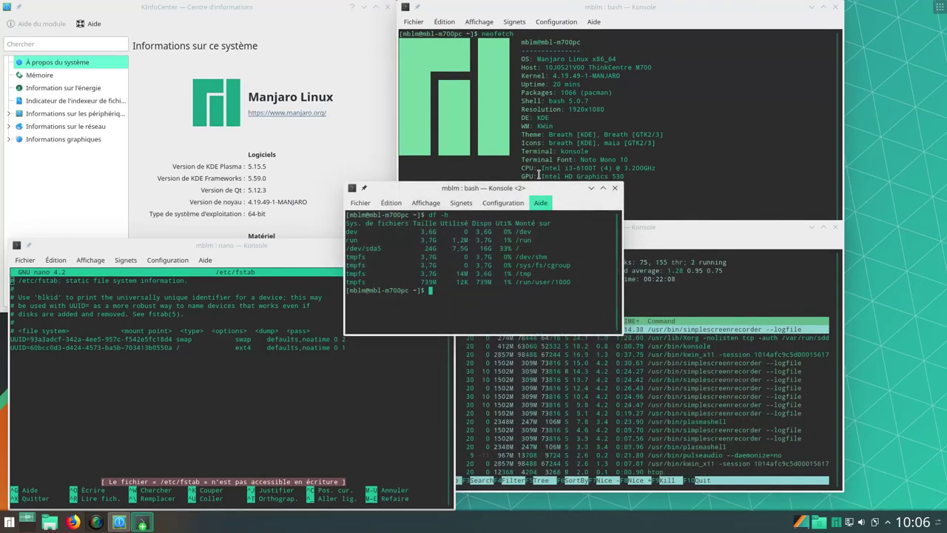
left_click_drag(546, 188, 885, 50)
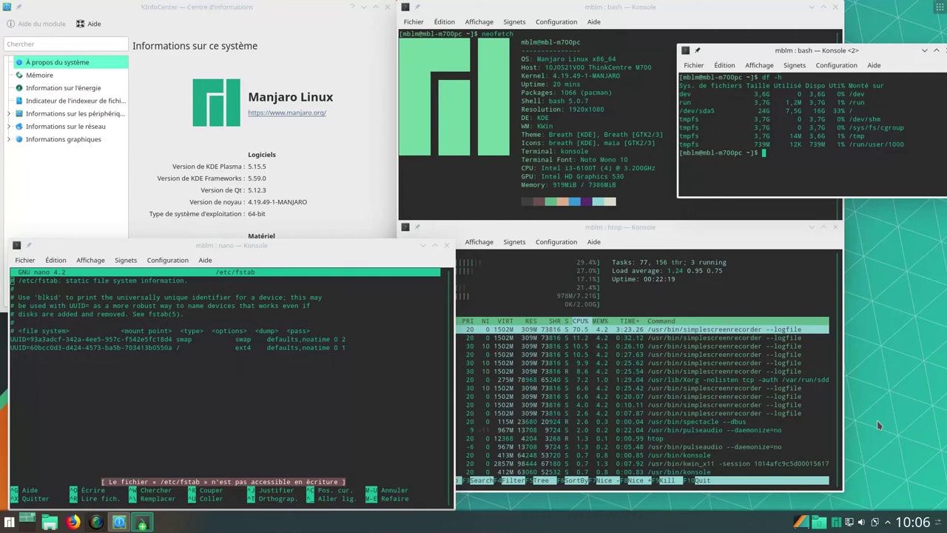
Take a full-screen capture and save it as Screenshot_20190628_100631.png
key("Print")
key("ctrl+shift+s")
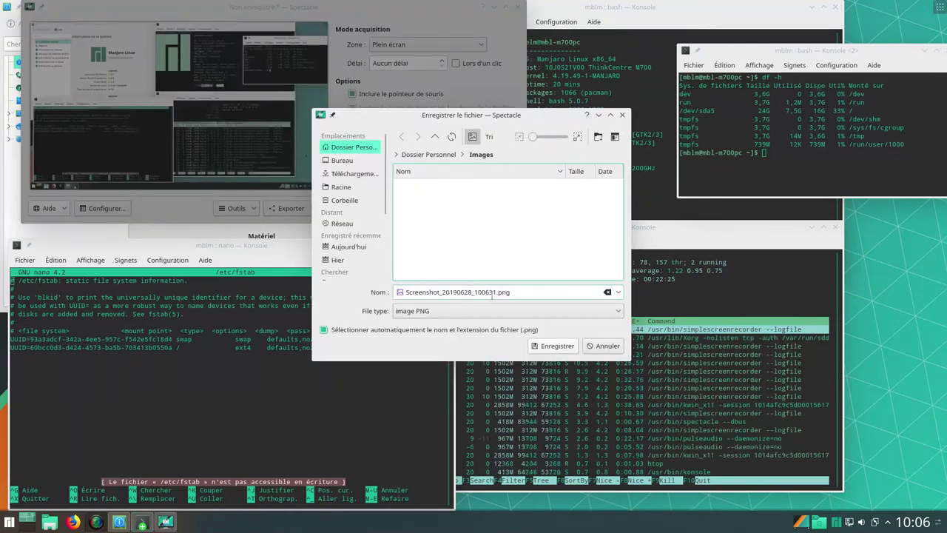
left_click(571, 347)
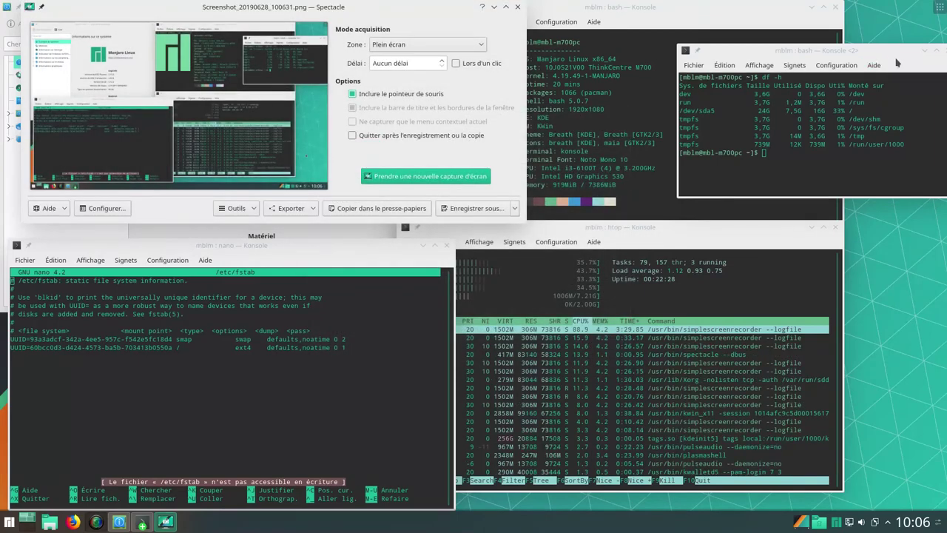
Minimize the small disk-usage terminal, then close the neofetch terminal and KInfoCenter
left_click_drag(888, 55, 782, 48)
left_click(818, 44)
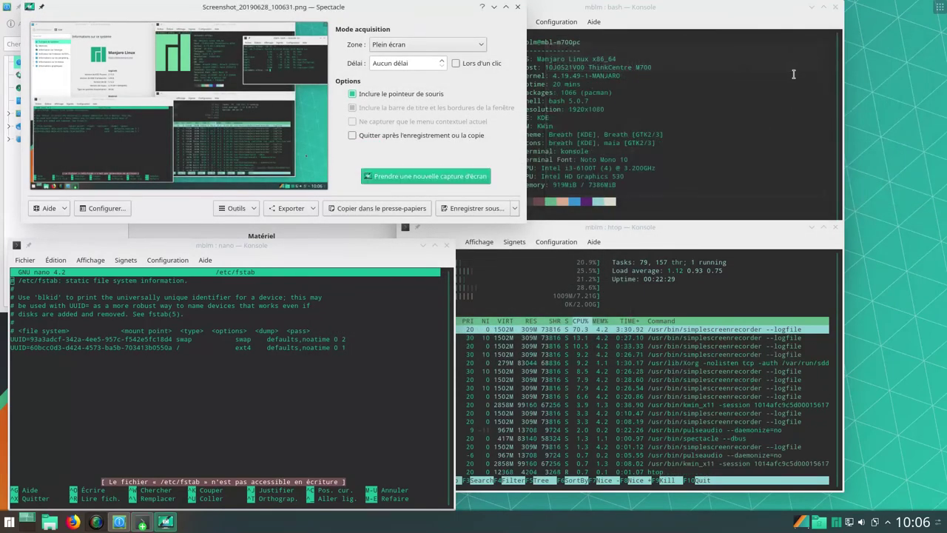
left_click(782, 30)
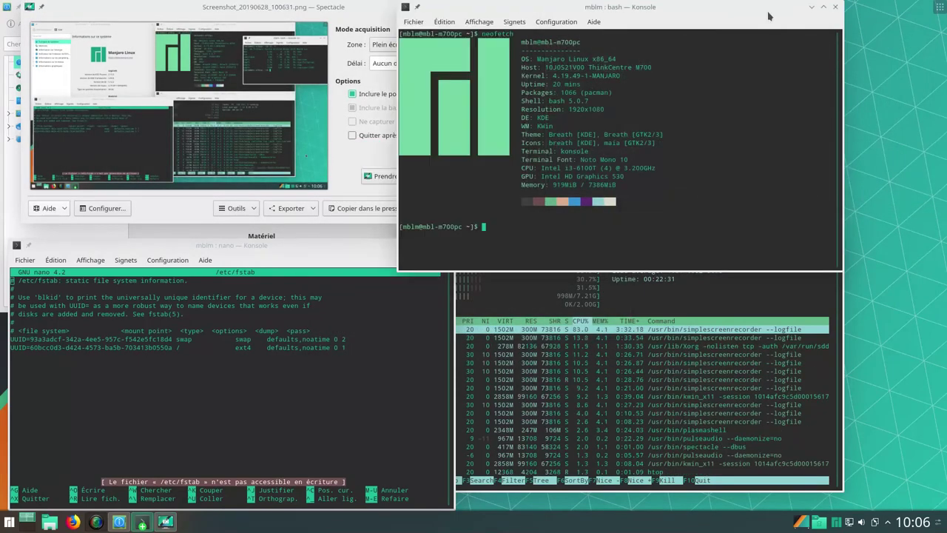
left_click(836, 7)
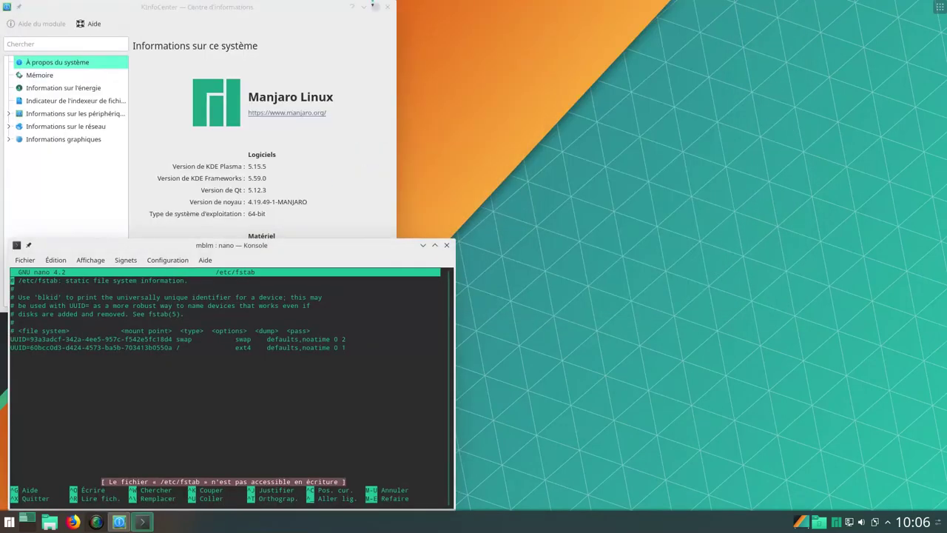
left_click(388, 8)
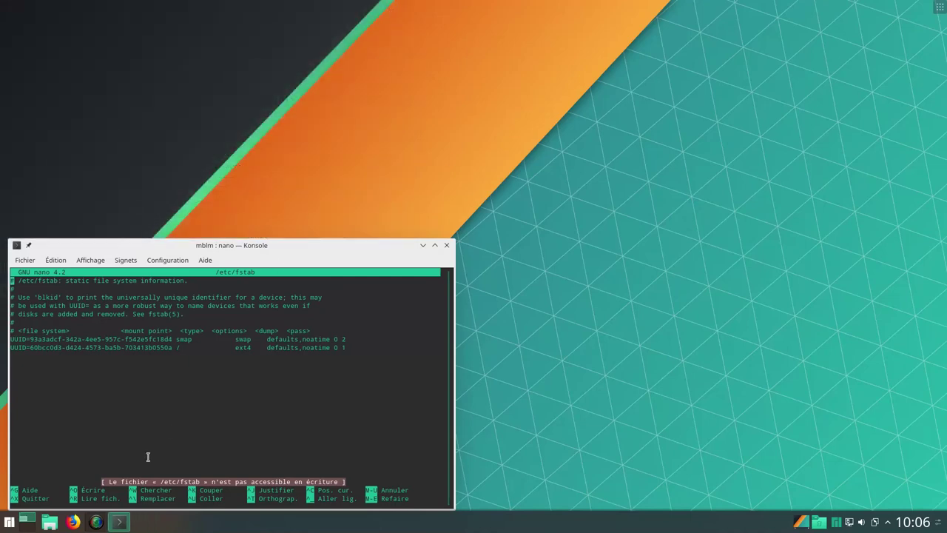
Close the Dolphin file manager and the nano terminal, confirming despite the running program
left_click(49, 522)
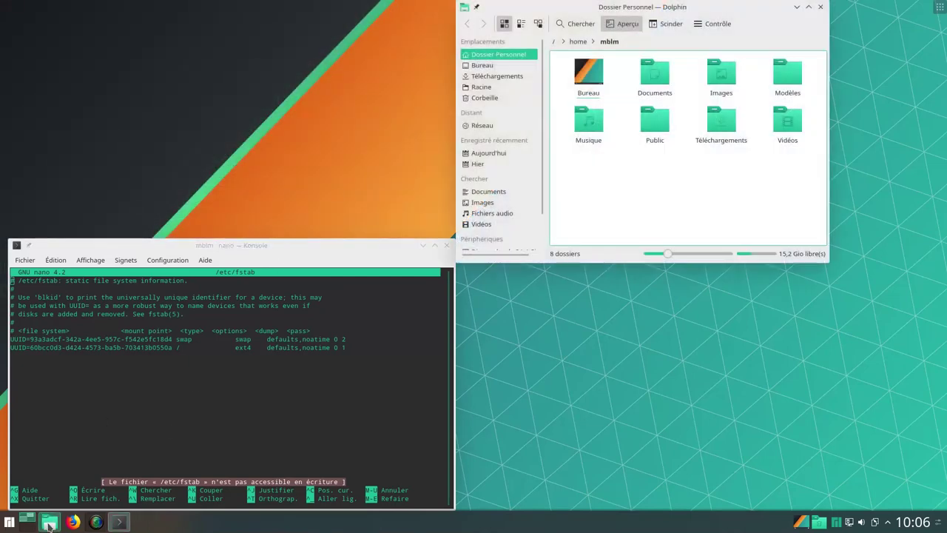
left_click_drag(746, 9, 775, 22)
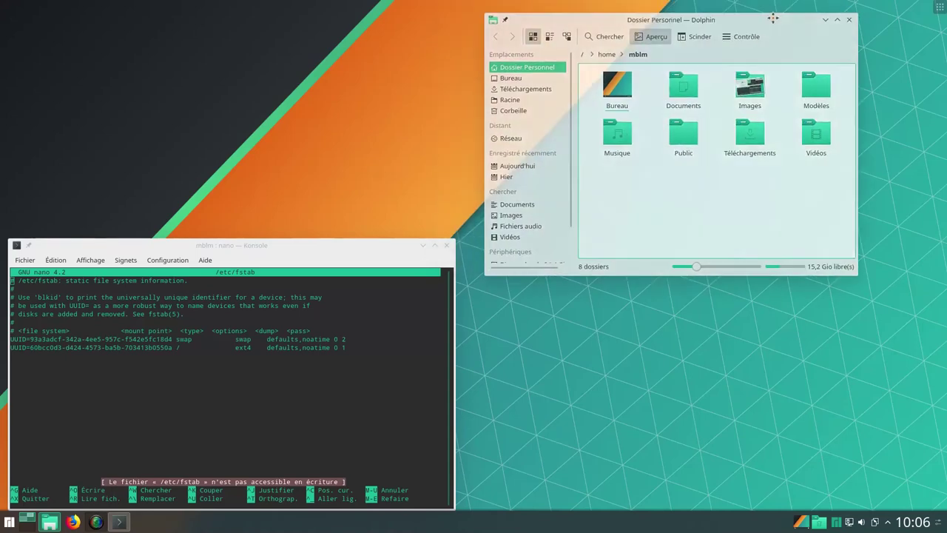
scroll(550, 170, "down", 2)
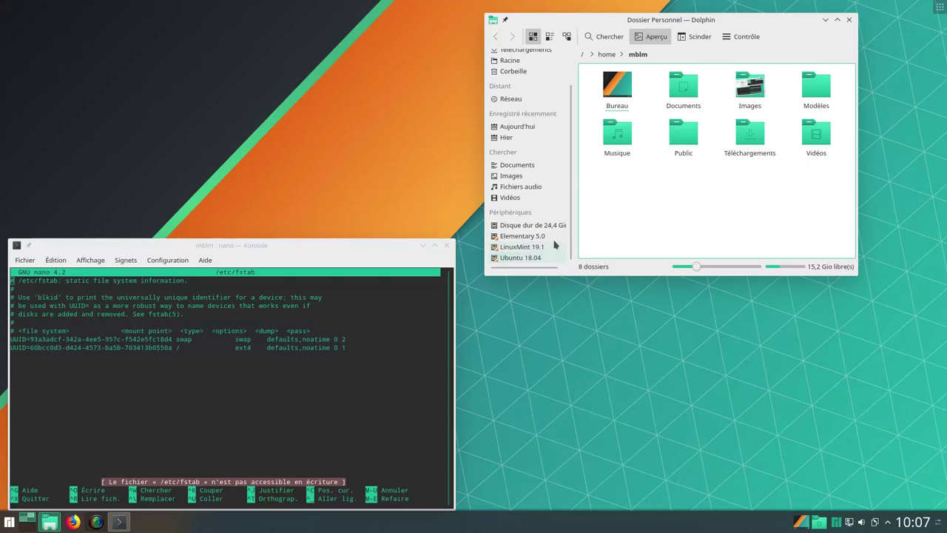
left_click(849, 20)
left_click(447, 245)
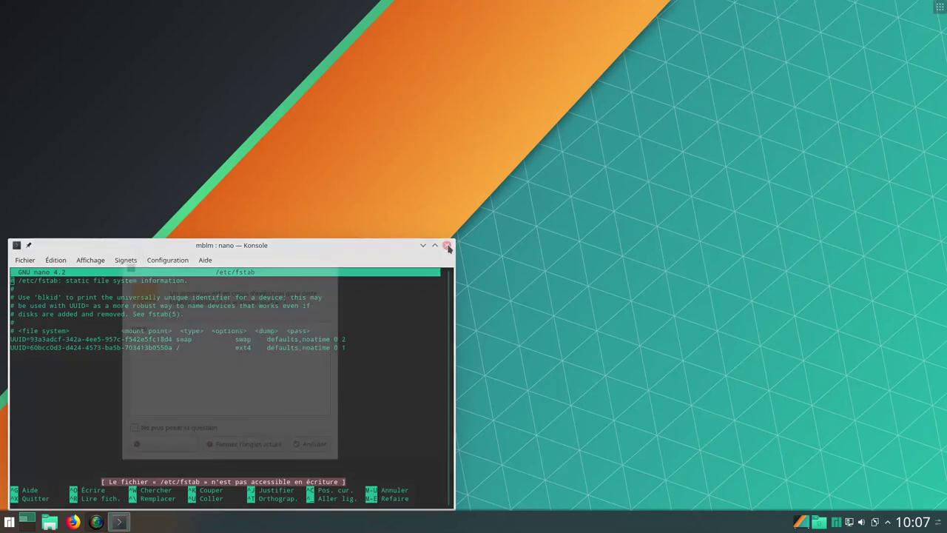
left_click(222, 445)
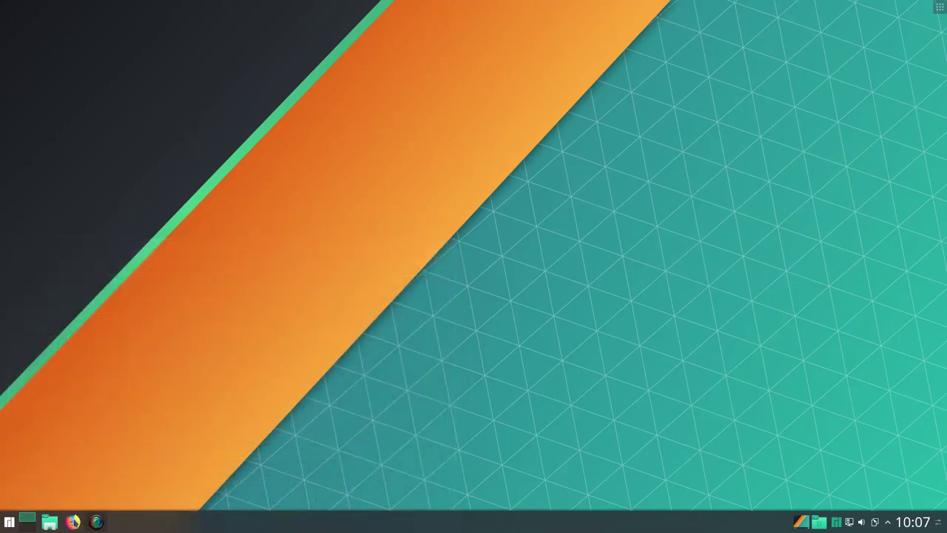
Launch Firefox, check its About dialog showing version 67.0.4 (64-bit), then close the browser
left_click(73, 521)
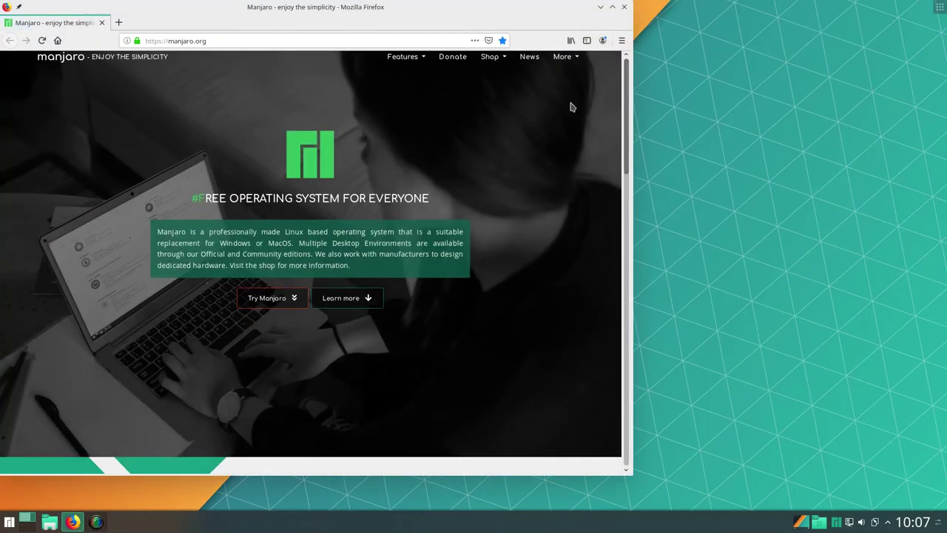
left_click(622, 40)
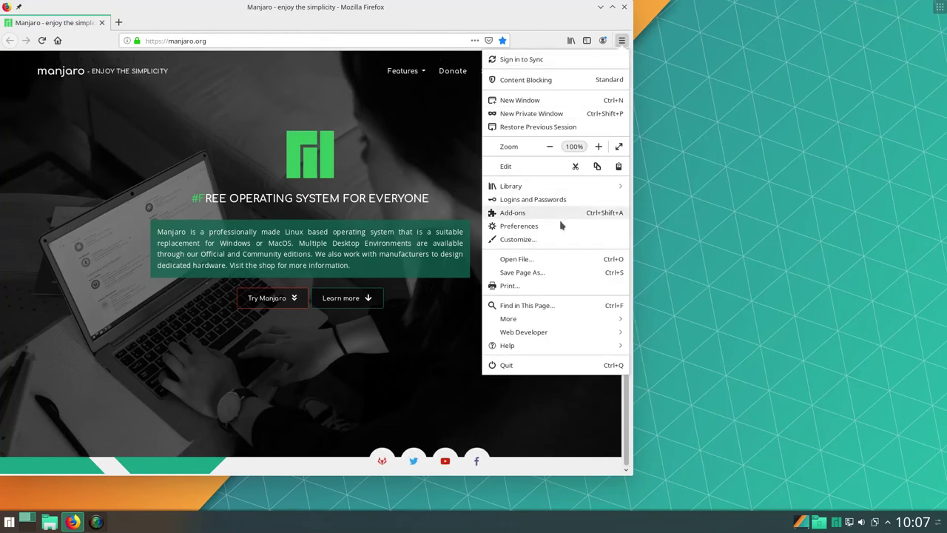
left_click(547, 345)
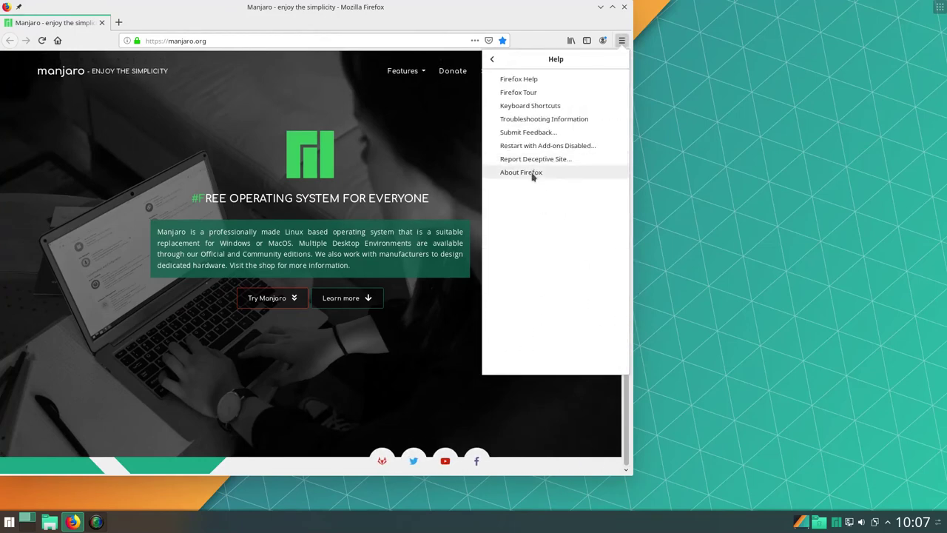
left_click(532, 176)
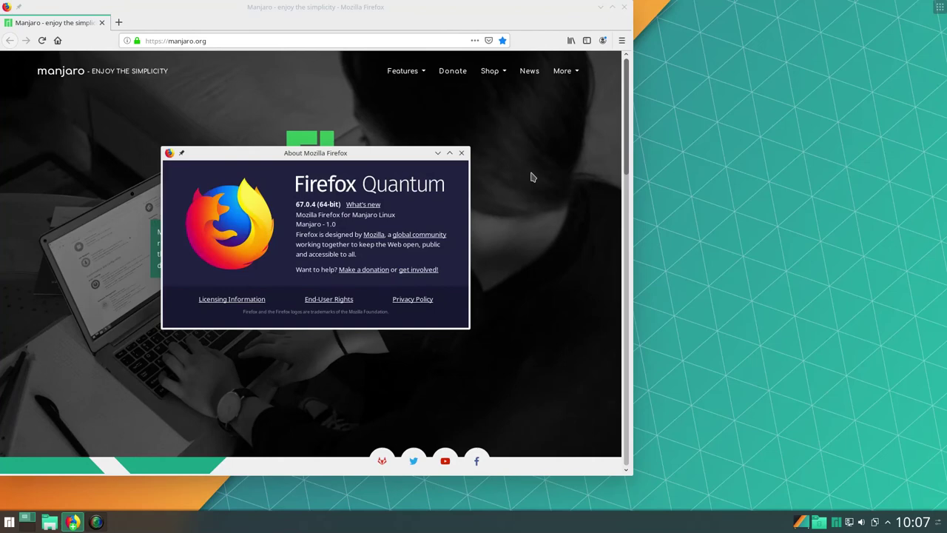
left_click(461, 153)
left_click(624, 7)
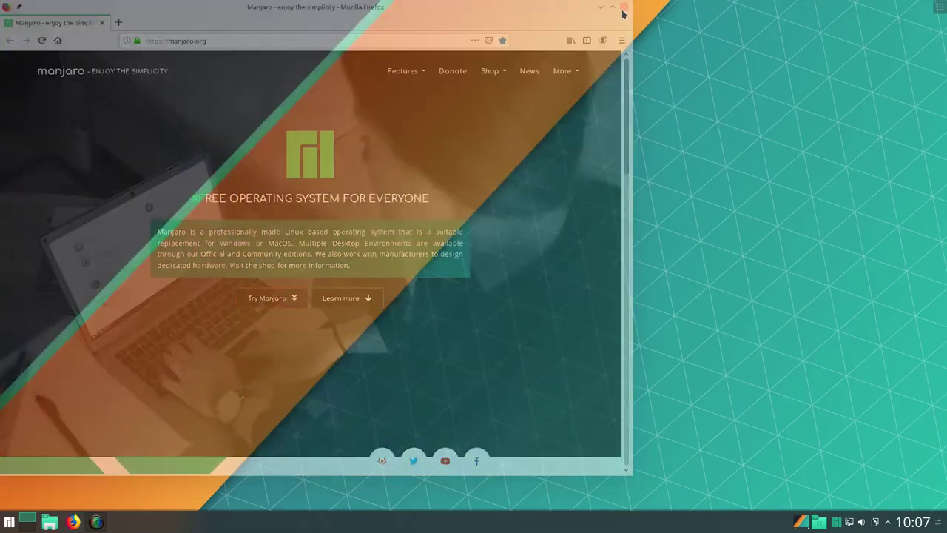
left_click(9, 522)
mouse_move(74, 489)
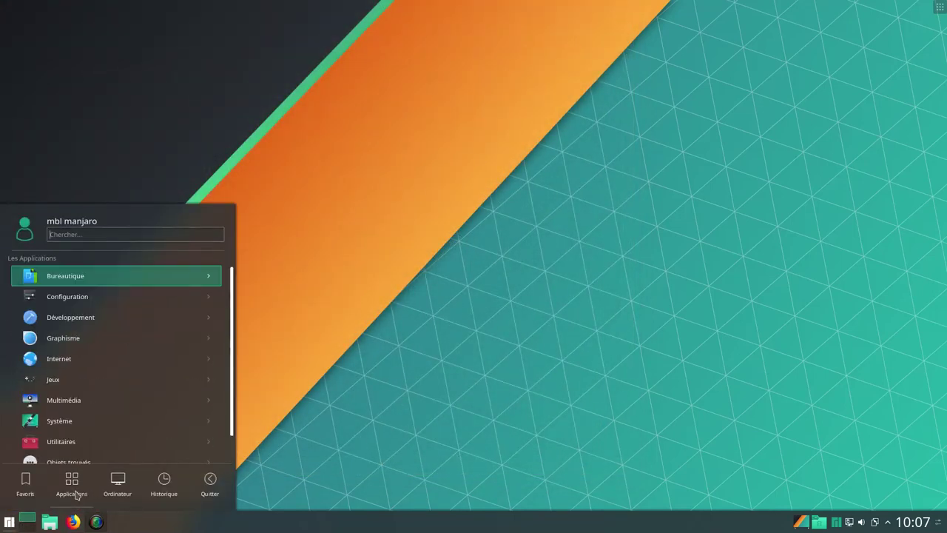
scroll(116, 357, "up", 1)
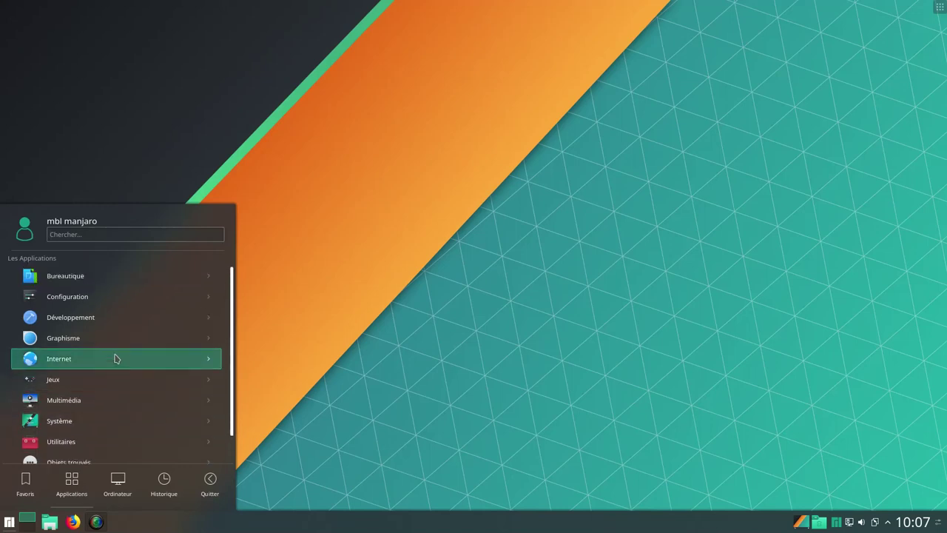
left_click(134, 279)
scroll(170, 377, "down", 3)
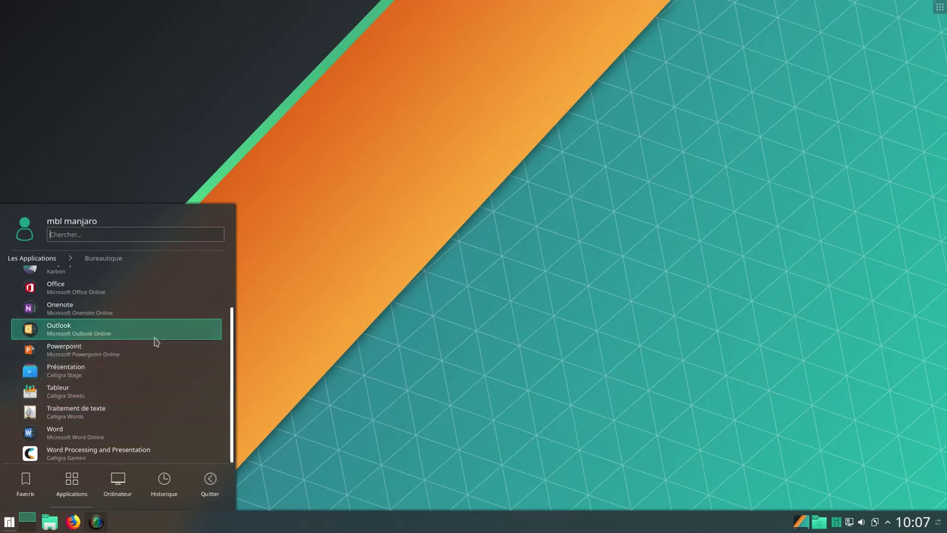
scroll(155, 338, "up", 2)
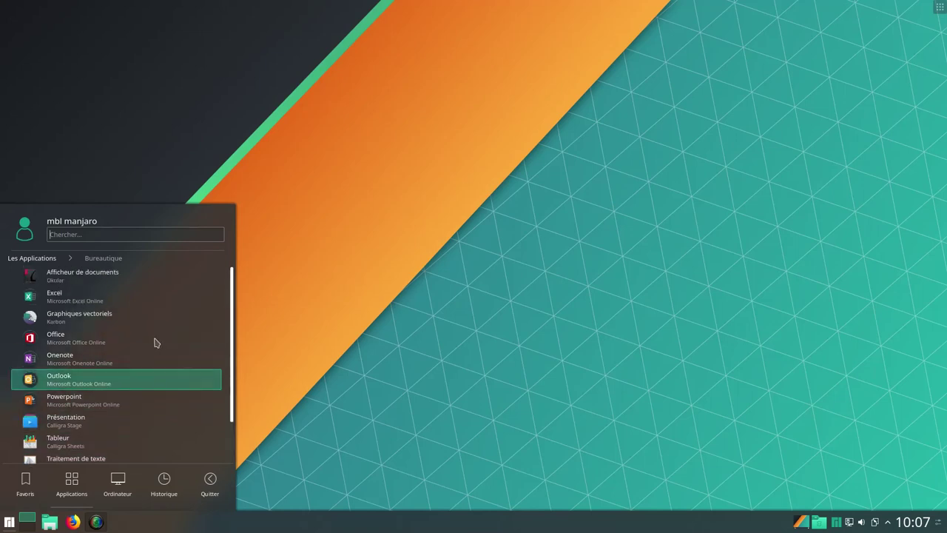
scroll(164, 340, "down", 2)
scroll(156, 389, "up", 2)
left_click(136, 297)
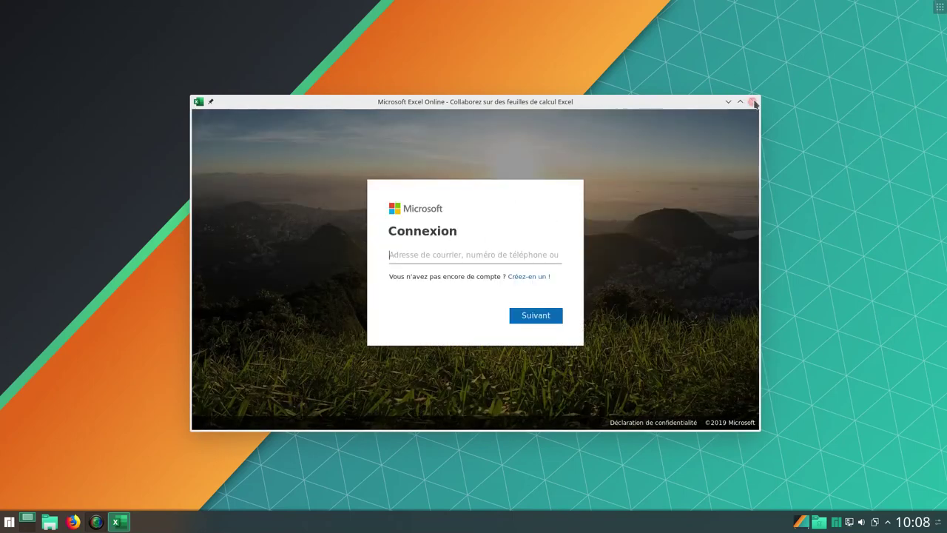
left_click(751, 102)
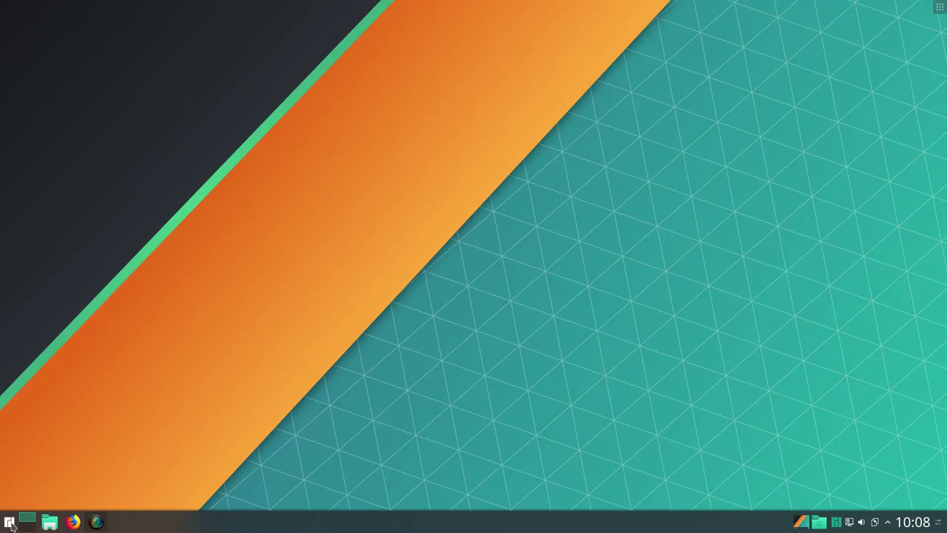
Search the launcher for 'gim', discard it, then search 'vlc' to list the VLC media player
left_click(10, 522)
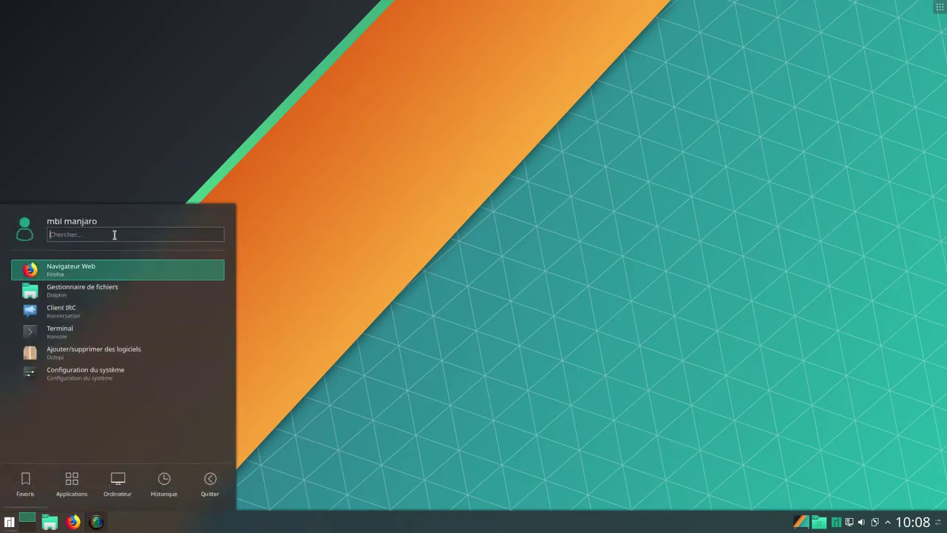
type("gim")
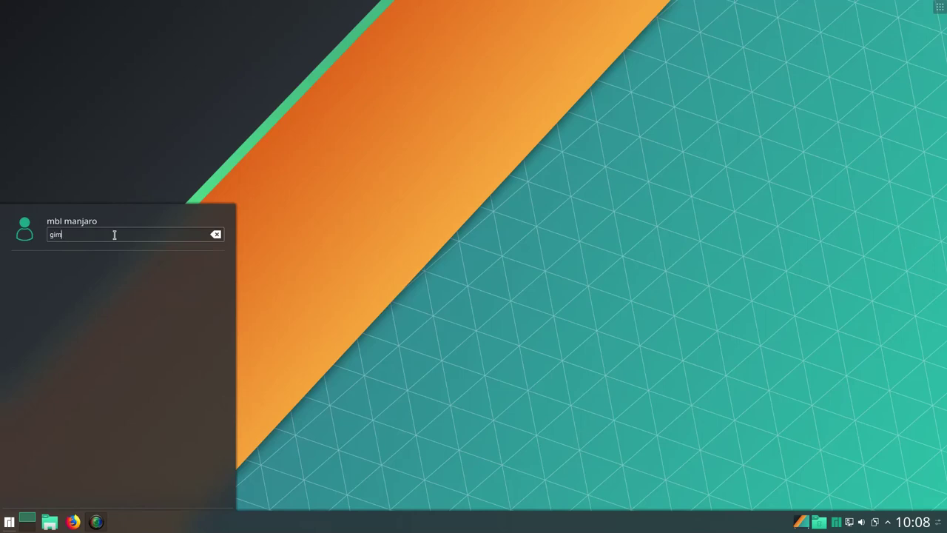
key("BackSpace")
key("BackSpace")
key("BackSpace")
left_click(9, 523)
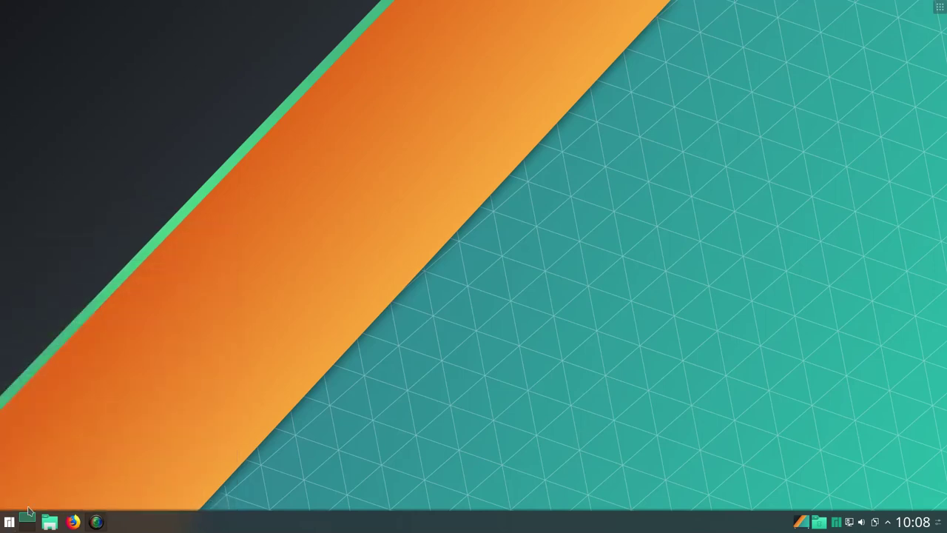
left_click(10, 523)
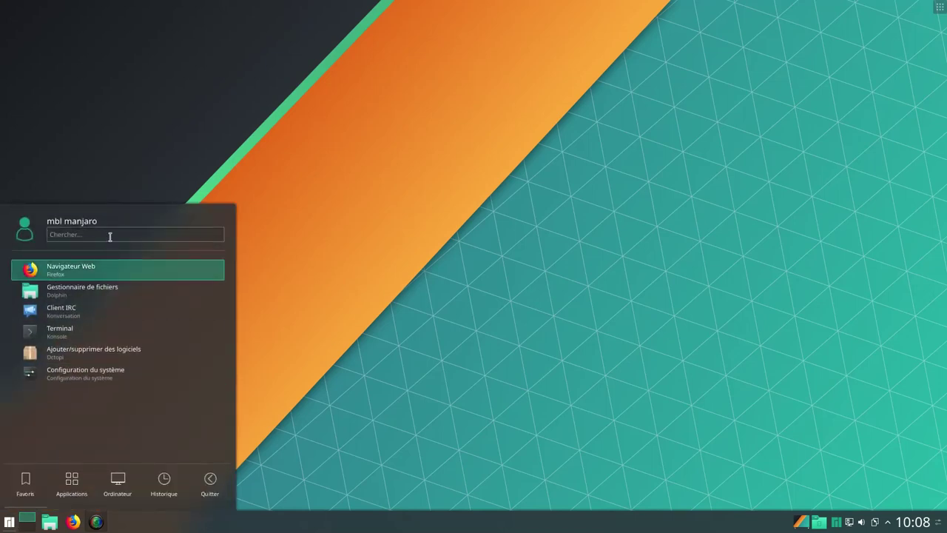
type("vl")
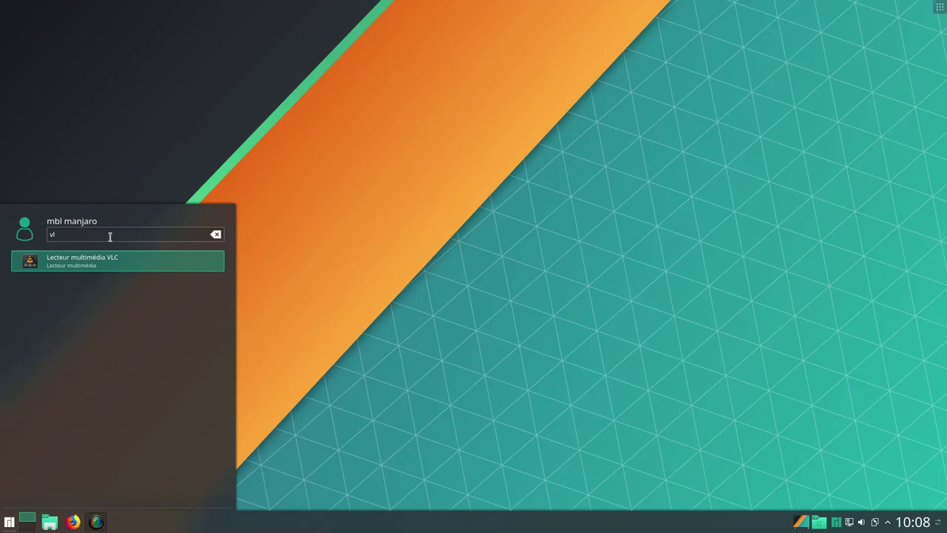
type("c")
Launch VLC, view Aide > À propos showing version 3.0.5 Vetinari, quit it and reopen the launcher
left_click(106, 267)
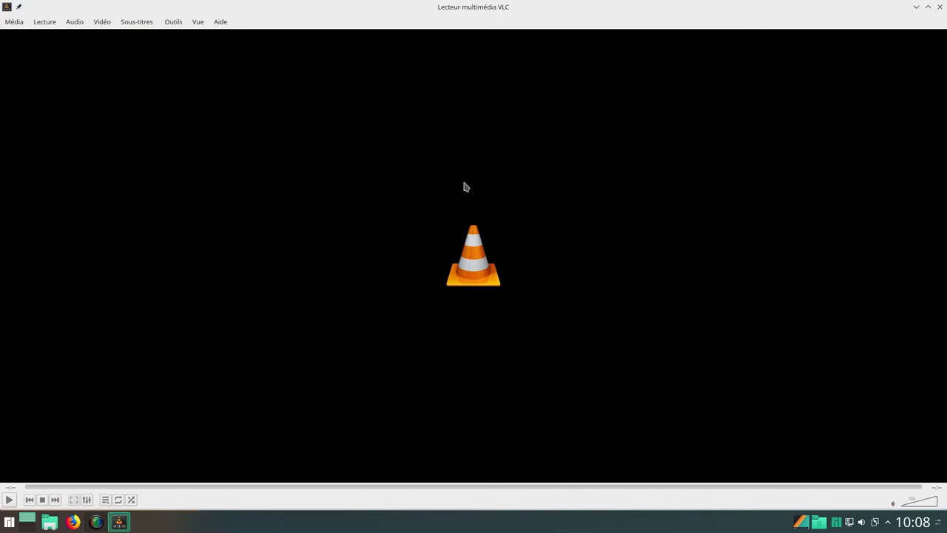
left_click(222, 23)
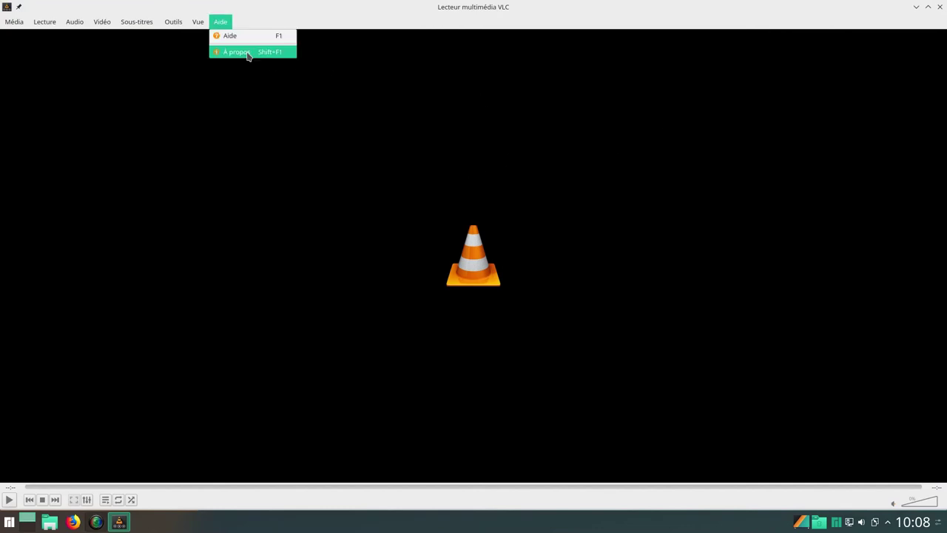
left_click(247, 52)
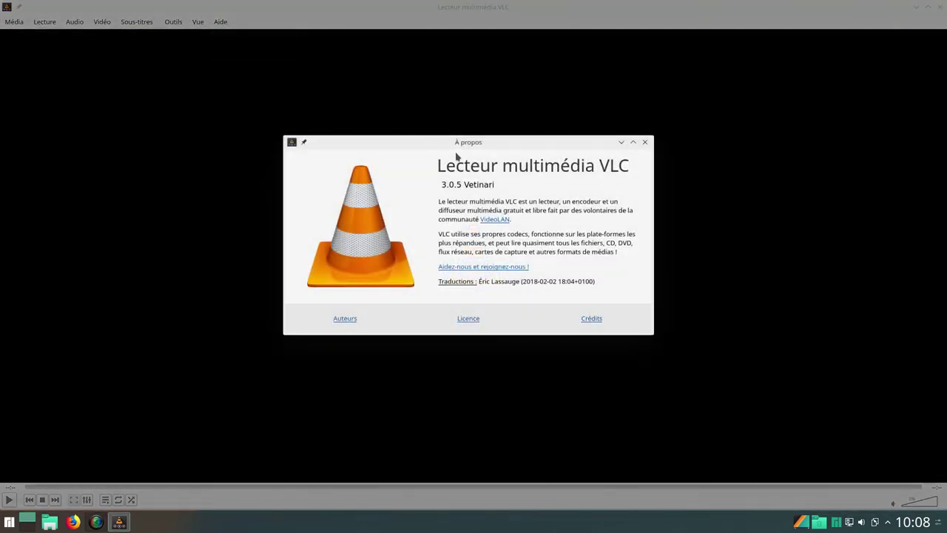
left_click(645, 142)
left_click(939, 9)
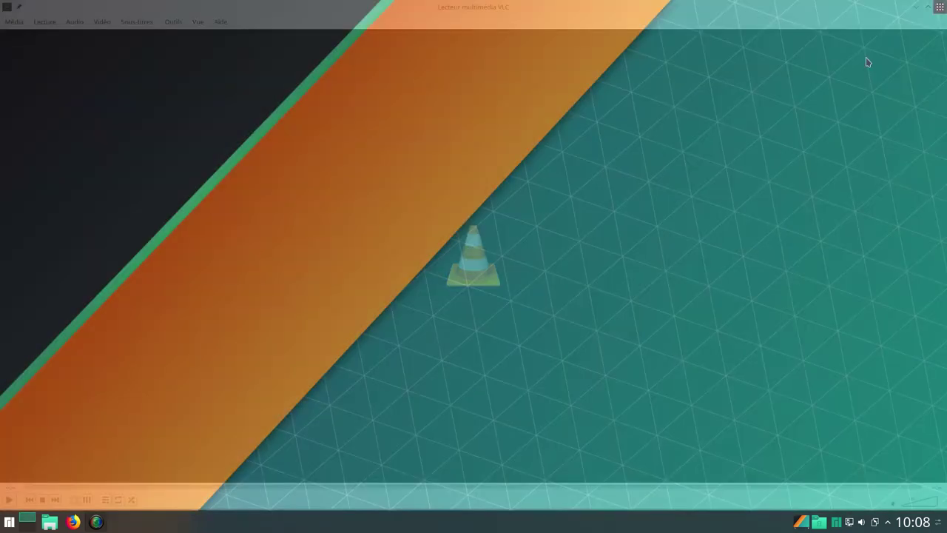
left_click(9, 522)
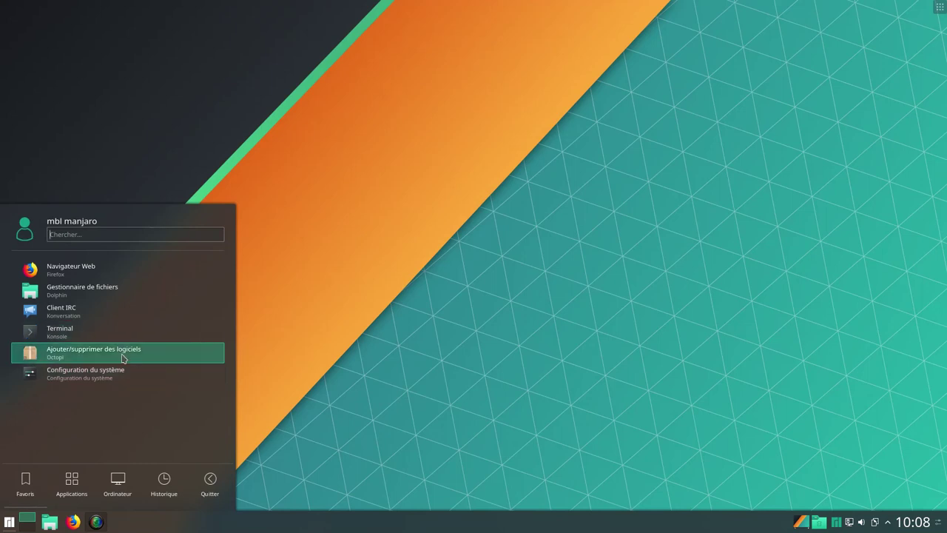
Launch Octopi and search for 'librec', then replace the search term with 'gimp'
left_click(81, 354)
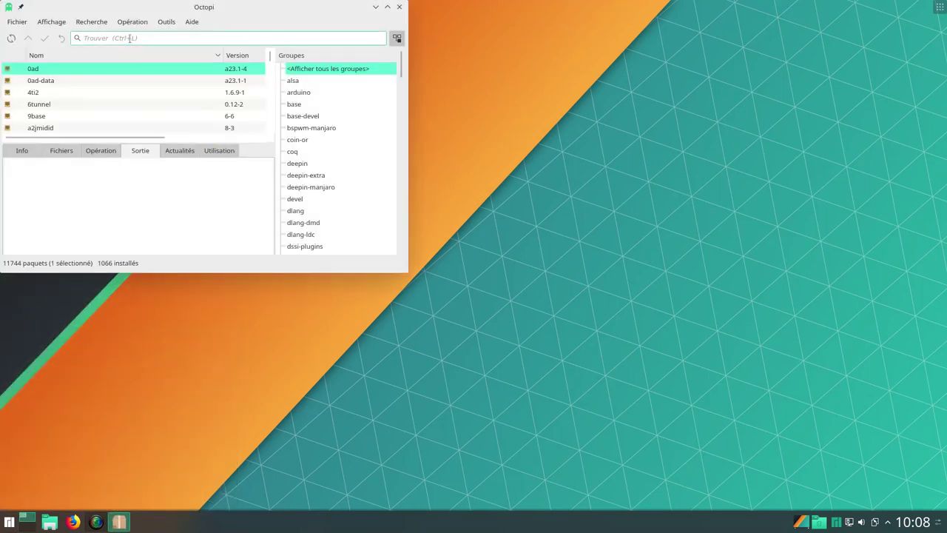
type("l")
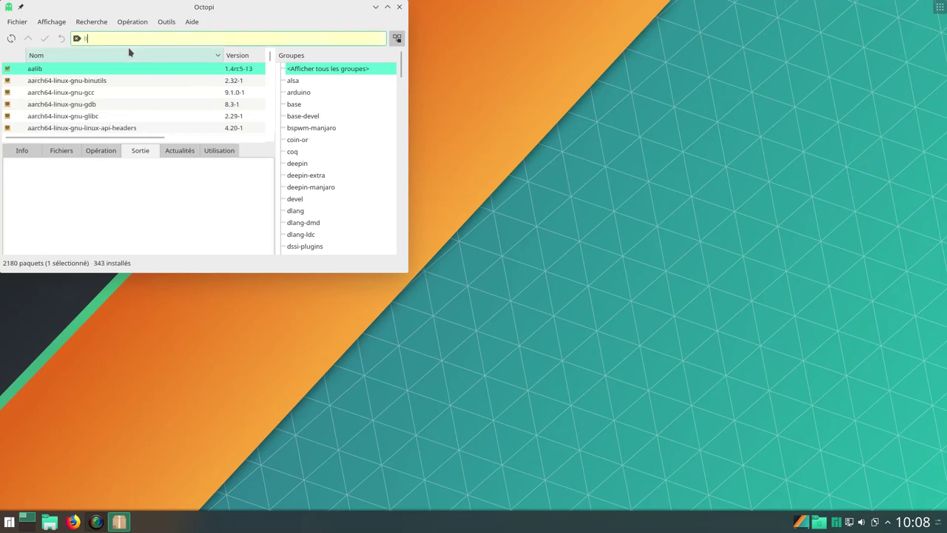
type("ibrec")
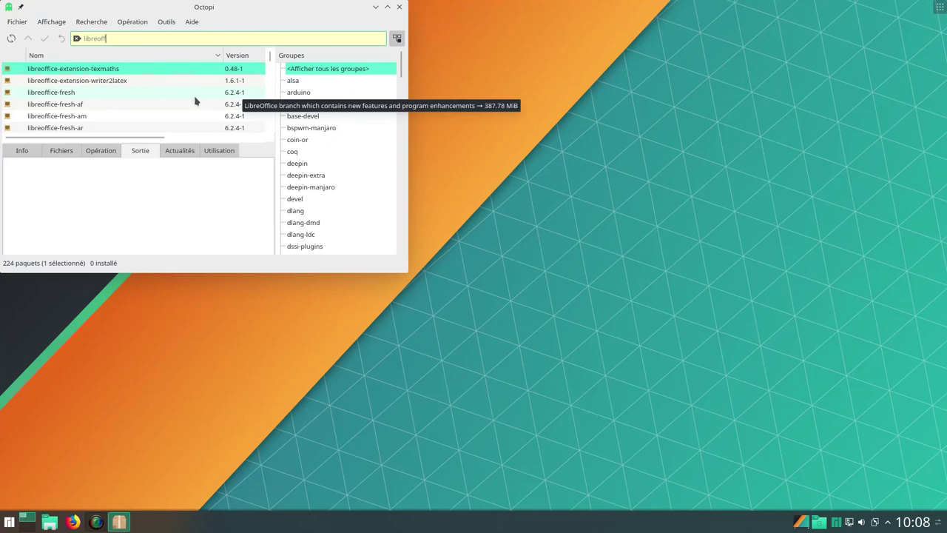
double_click(132, 38)
key("BackSpace")
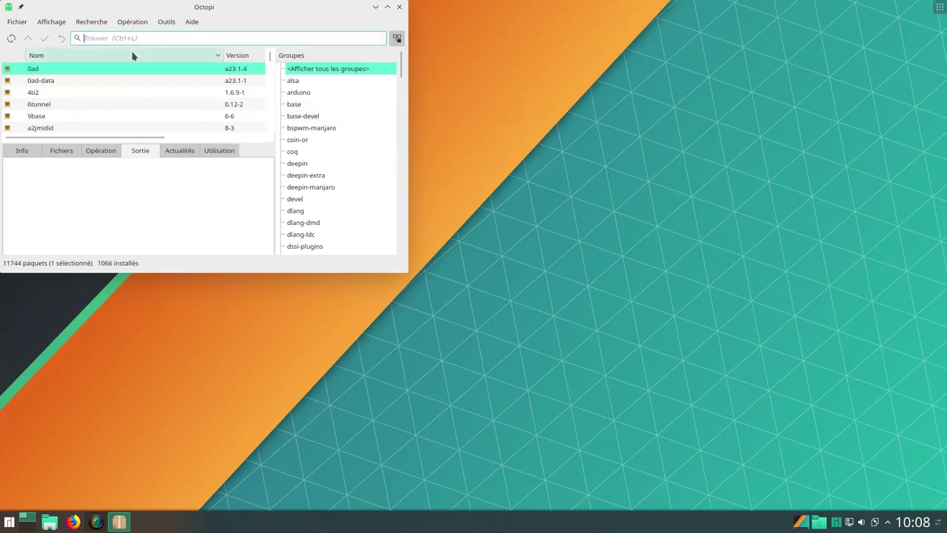
type("gimp")
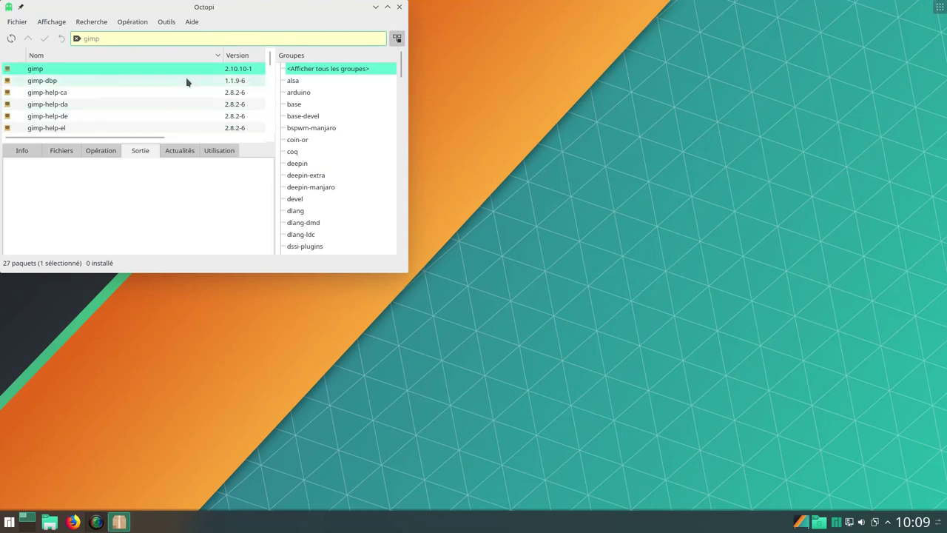
Move the Octopi window to the screen centre and select the gimp 2.10.10-1 package in the results
left_click_drag(275, 13, 434, 77)
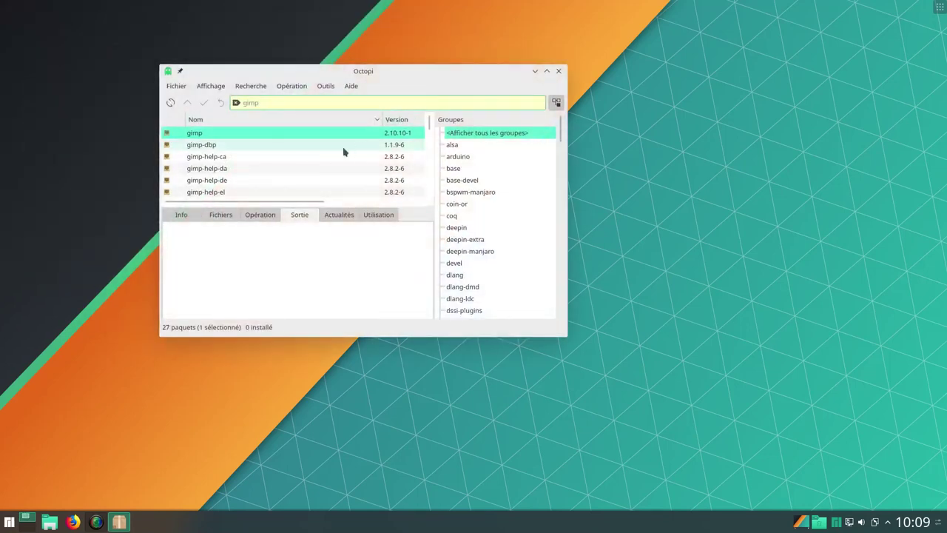
left_click(220, 137)
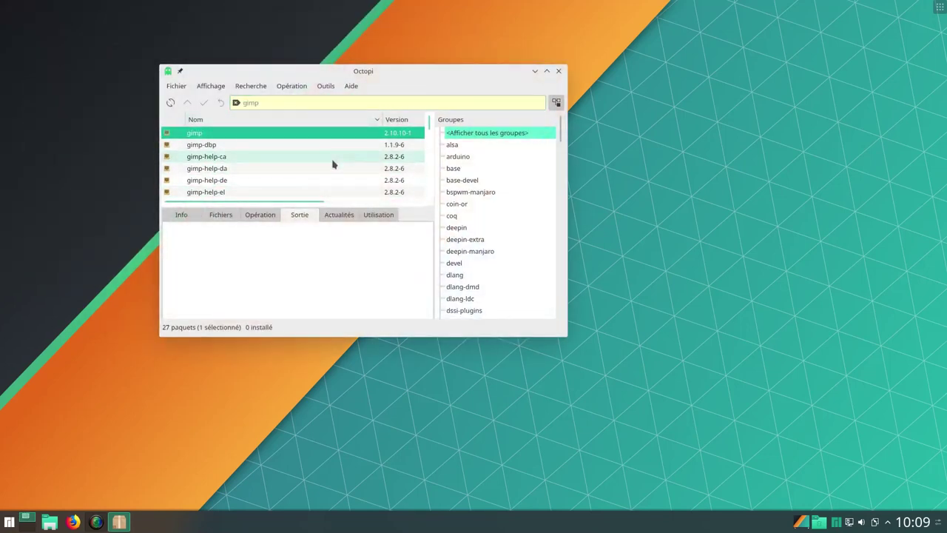
scroll(341, 158, "down", 4)
scroll(347, 154, "down", 3)
scroll(348, 154, "up", 6)
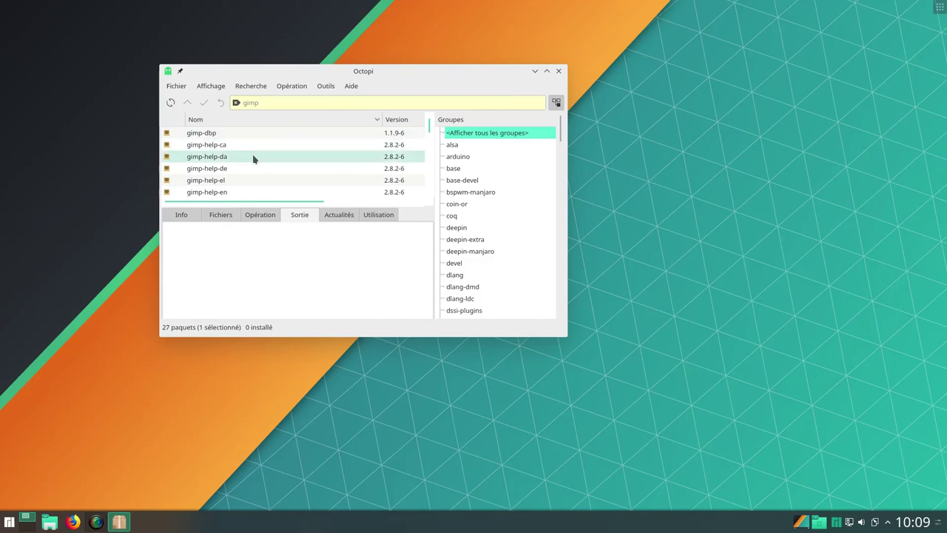
scroll(332, 170, "up", 1)
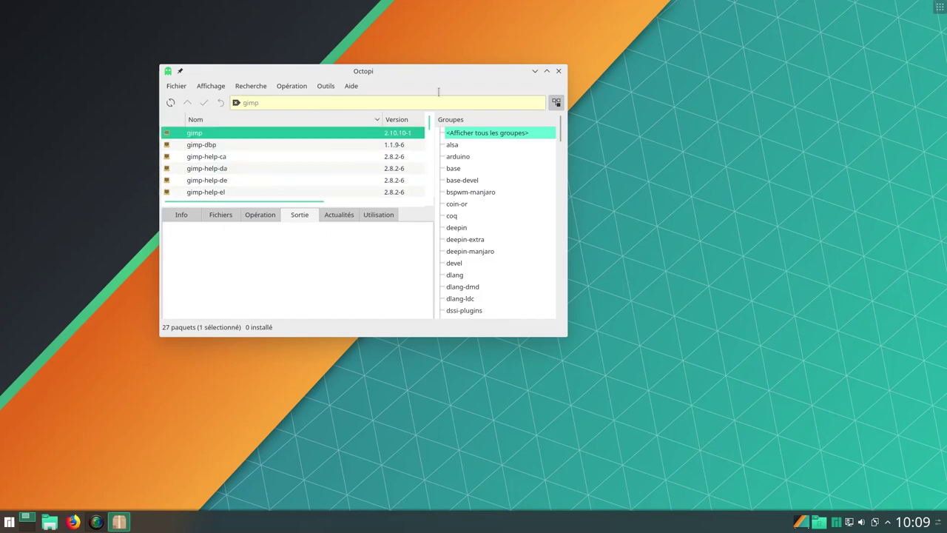